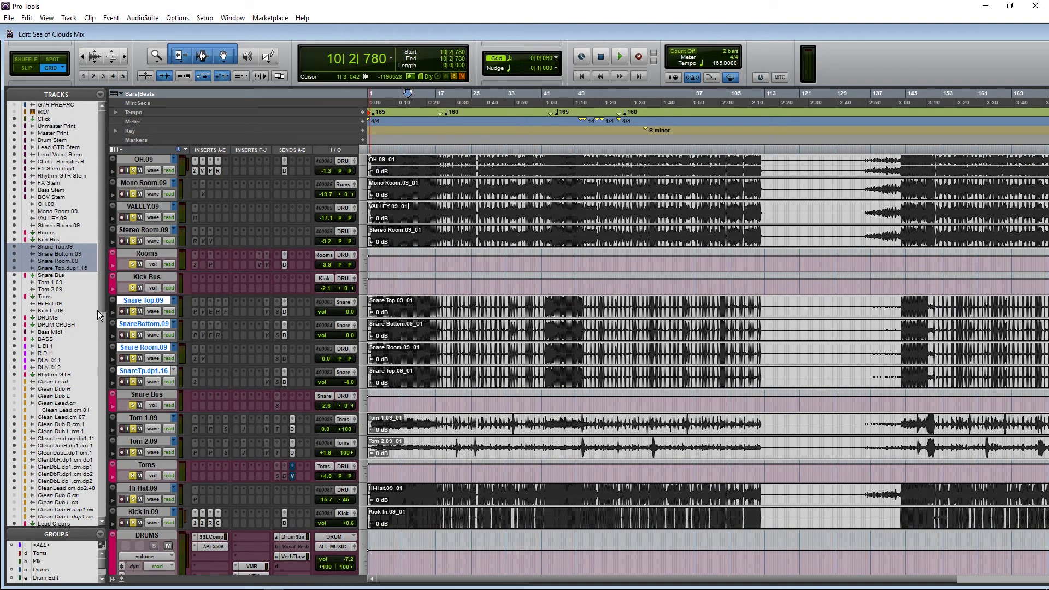
Step: Solo only the four snare tracks and set the play start in the Snare Top clip at bar 5
{"action": "left_click", "coordinate": [132, 310]}
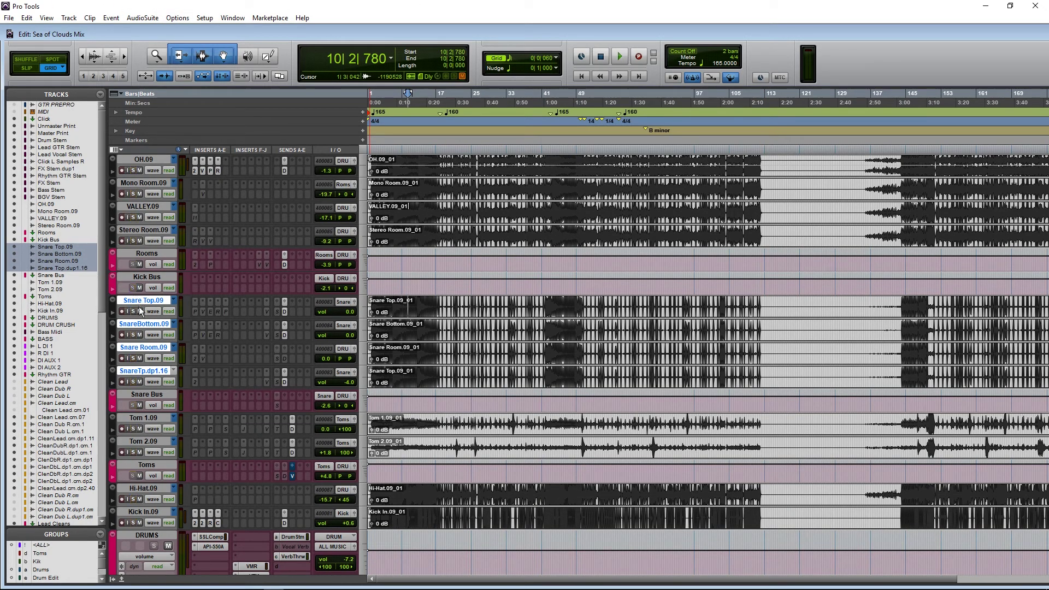
{"action": "left_click", "coordinate": [132, 310]}
{"action": "left_click", "coordinate": [400, 307]}
{"action": "scroll", "coordinate": [451, 314], "scroll_direction": "up", "scroll_amount": 4}
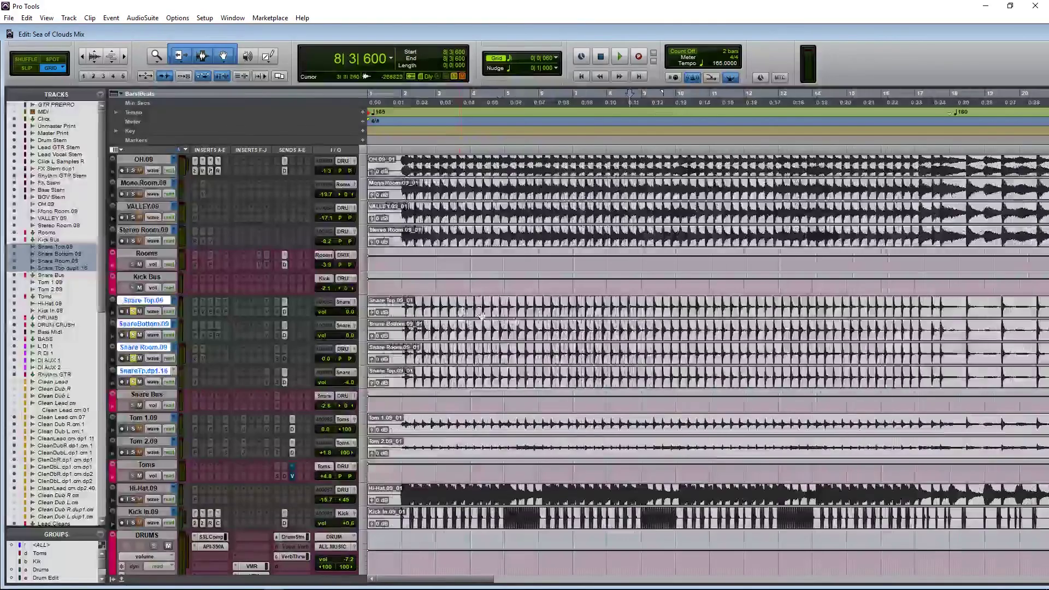
{"action": "scroll", "coordinate": [574, 313], "scroll_direction": "left", "scroll_amount": 2}
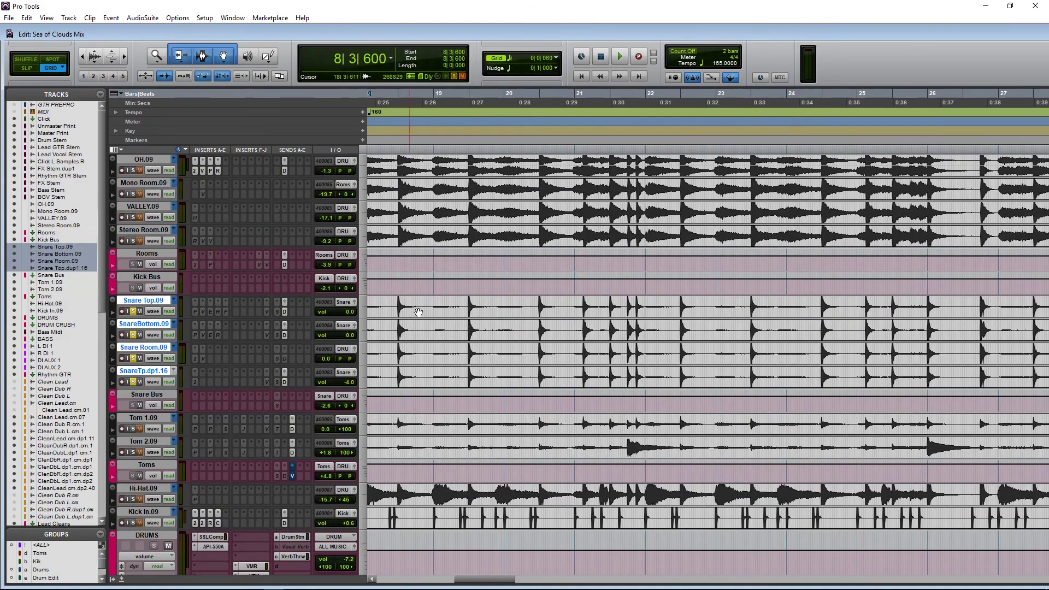
{"action": "scroll", "coordinate": [442, 317], "scroll_direction": "down", "scroll_amount": 2}
{"action": "scroll", "coordinate": [441, 317], "scroll_direction": "down", "scroll_amount": 1}
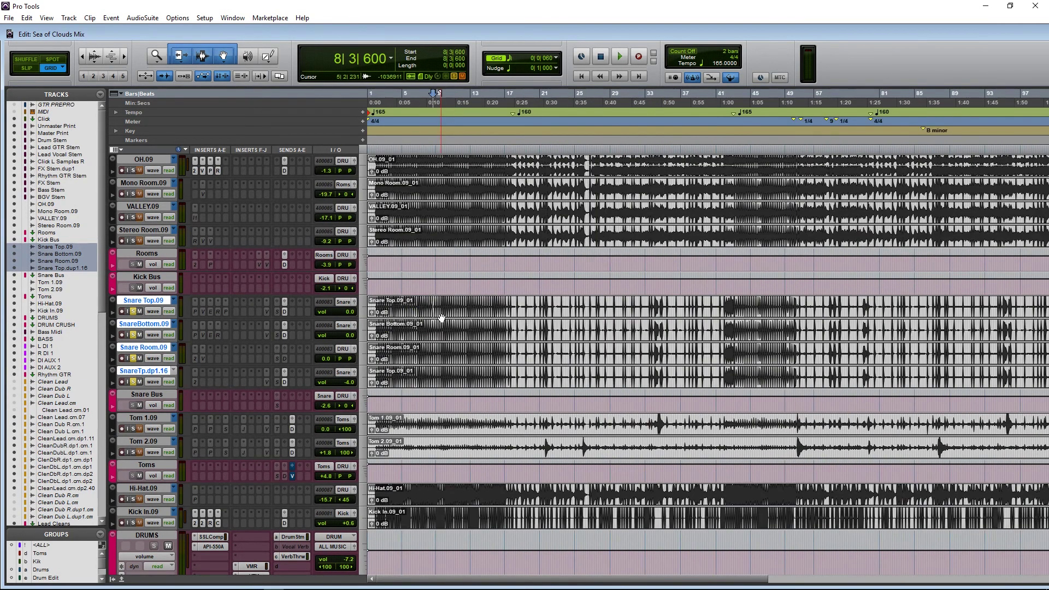
{"action": "left_click", "coordinate": [406, 317]}
{"action": "scroll", "coordinate": [667, 335], "scroll_direction": "right", "scroll_amount": 2}
{"action": "scroll", "coordinate": [606, 320], "scroll_direction": "left", "scroll_amount": 2}
Step: Re-solo the snare tracks and play them briefly
{"action": "left_click", "coordinate": [134, 311]}
{"action": "left_click", "coordinate": [134, 311]}
{"action": "key", "text": "space"}
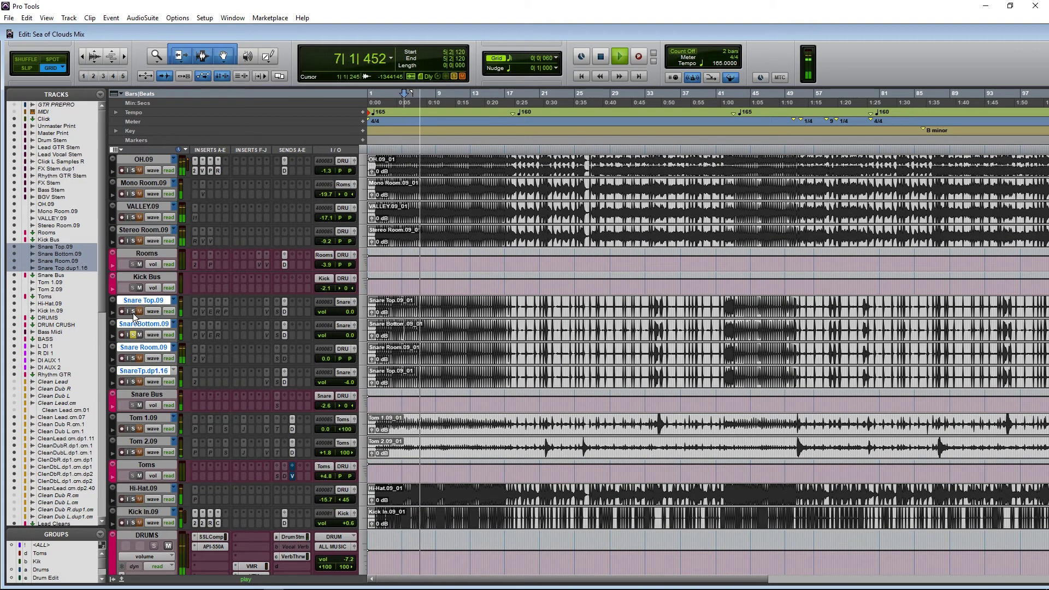
{"action": "key", "text": "space"}
Step: Solo Snare Top.09 and SnareBottom.09, mute then unmute the SnareTp.dp1.16 clip, with play start at 8|3|600
{"action": "left_click", "coordinate": [133, 312]}
{"action": "left_click", "coordinate": [133, 335]}
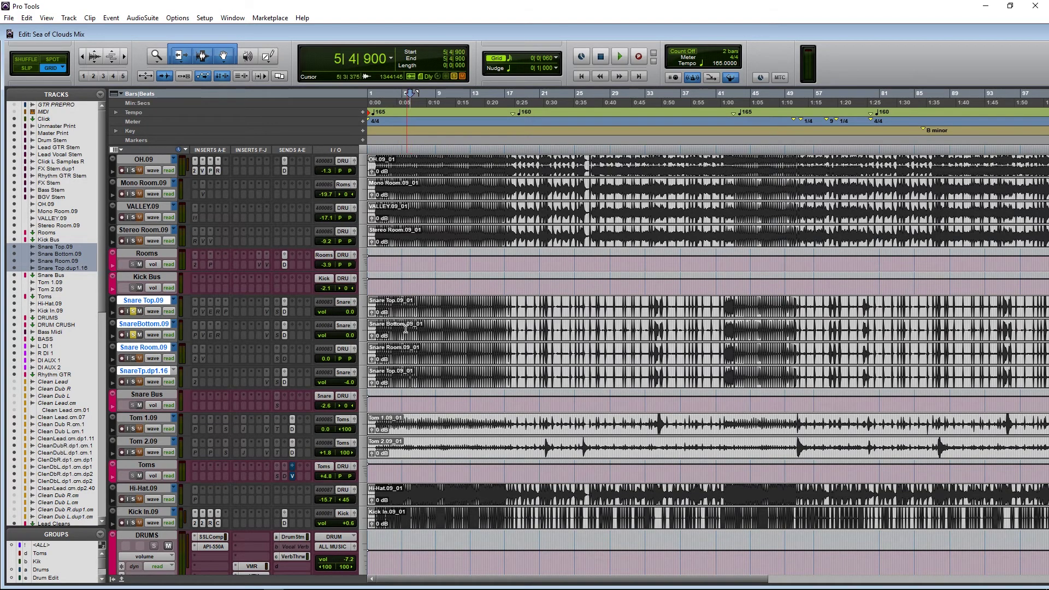
{"action": "left_click", "coordinate": [407, 326]}
{"action": "key", "text": "ctrl+m"}
{"action": "left_click", "coordinate": [433, 316]}
{"action": "key", "text": "ctrl+z"}
Step: Audition Snare Room.09, then SnareTp.dp1.16, soloed during playback
{"action": "left_click", "coordinate": [134, 358]}
{"action": "key", "text": "space"}
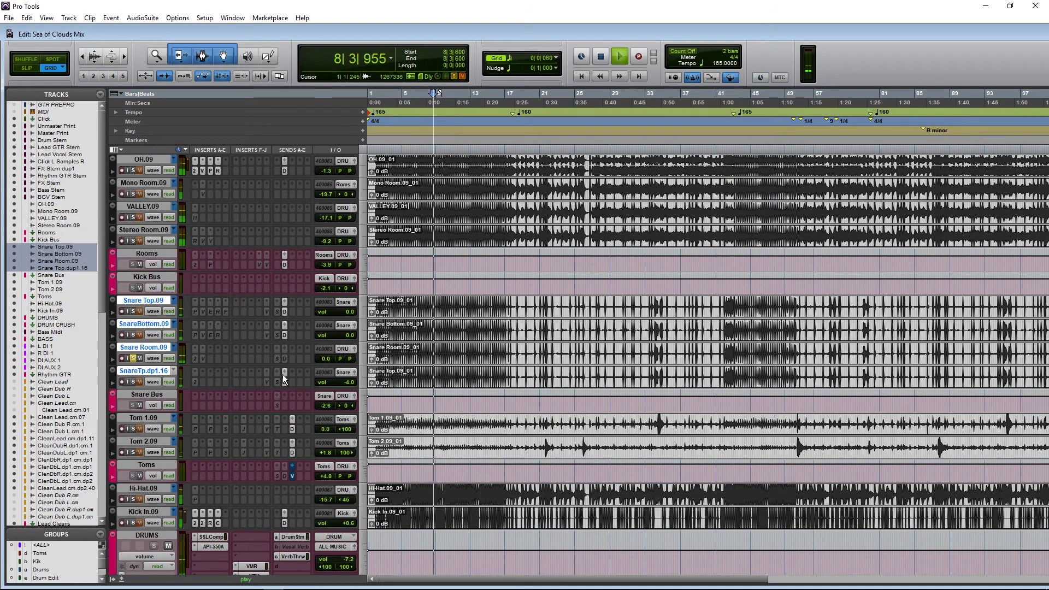
{"action": "left_click", "coordinate": [133, 382]}
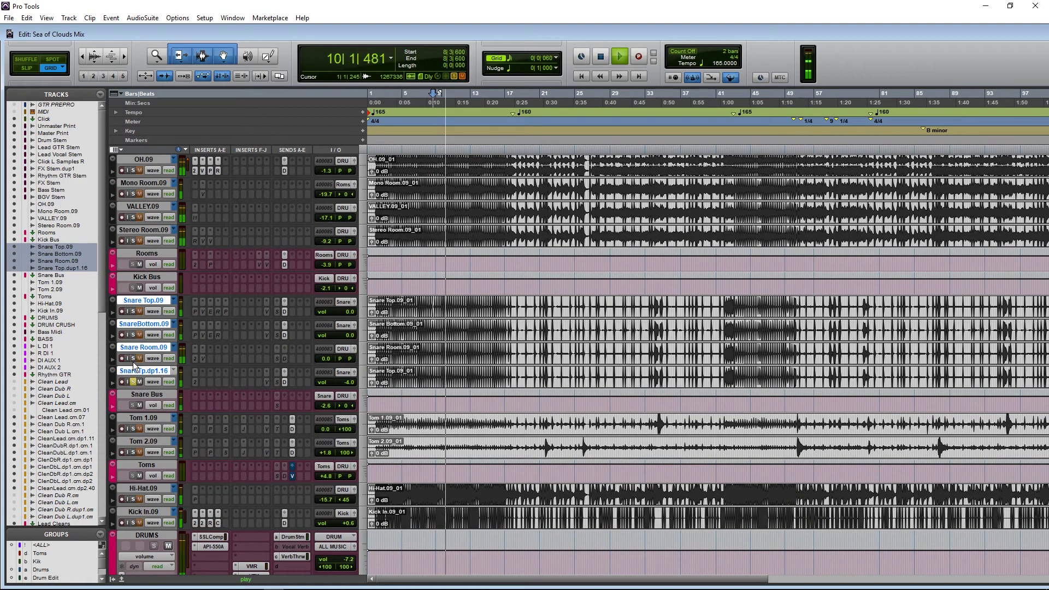
{"action": "key", "text": "space"}
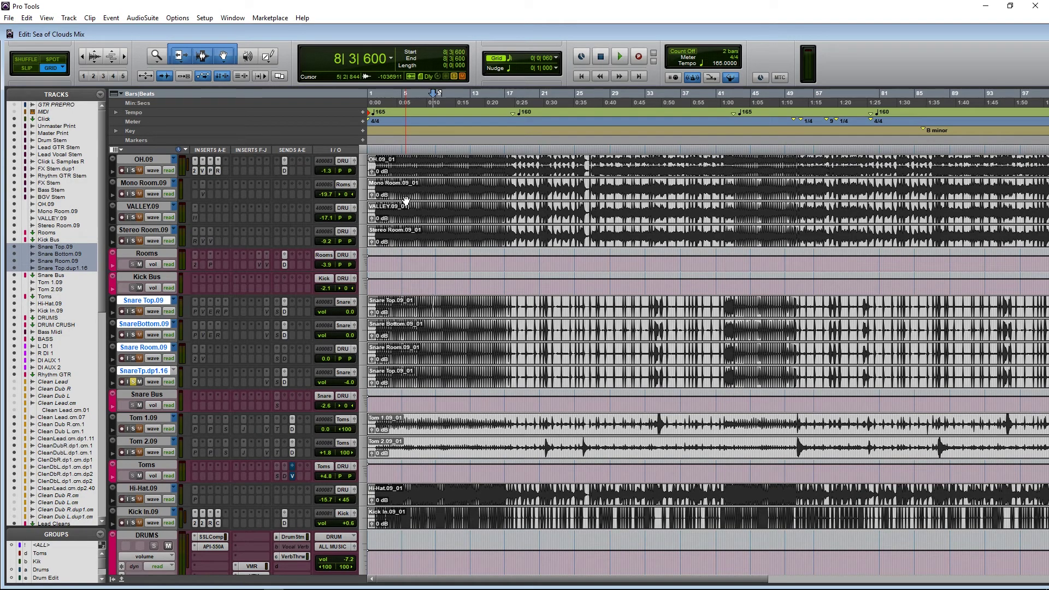
Step: Select OH.09 through Kick In.09, solo them, and play the kit from 7|4|780
{"action": "scroll", "coordinate": [147, 234], "scroll_direction": "up", "scroll_amount": 5}
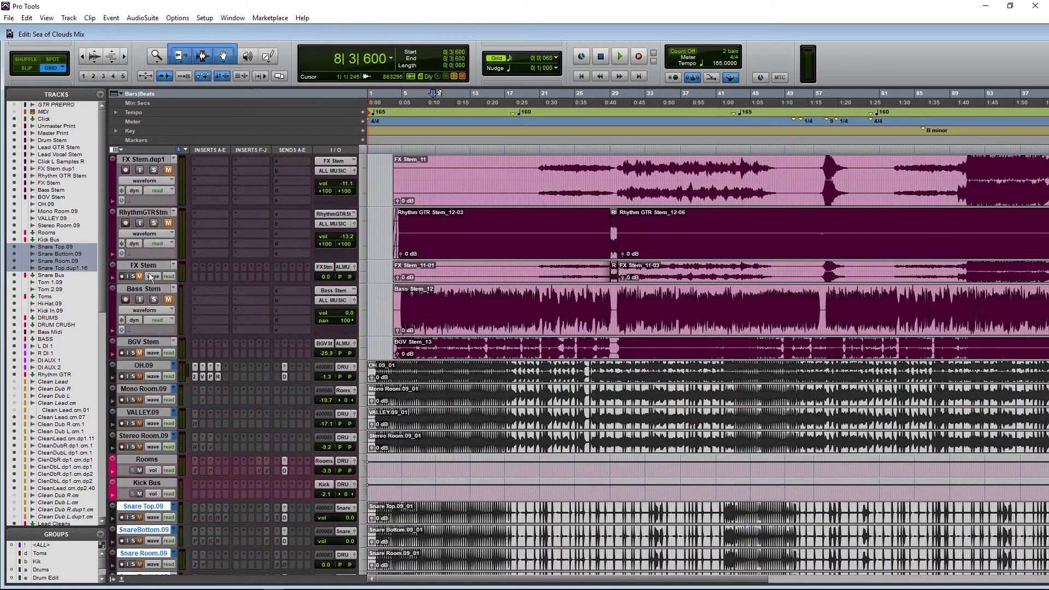
{"action": "left_click", "coordinate": [141, 367]}
{"action": "scroll", "coordinate": [201, 390], "scroll_direction": "down", "scroll_amount": 7}
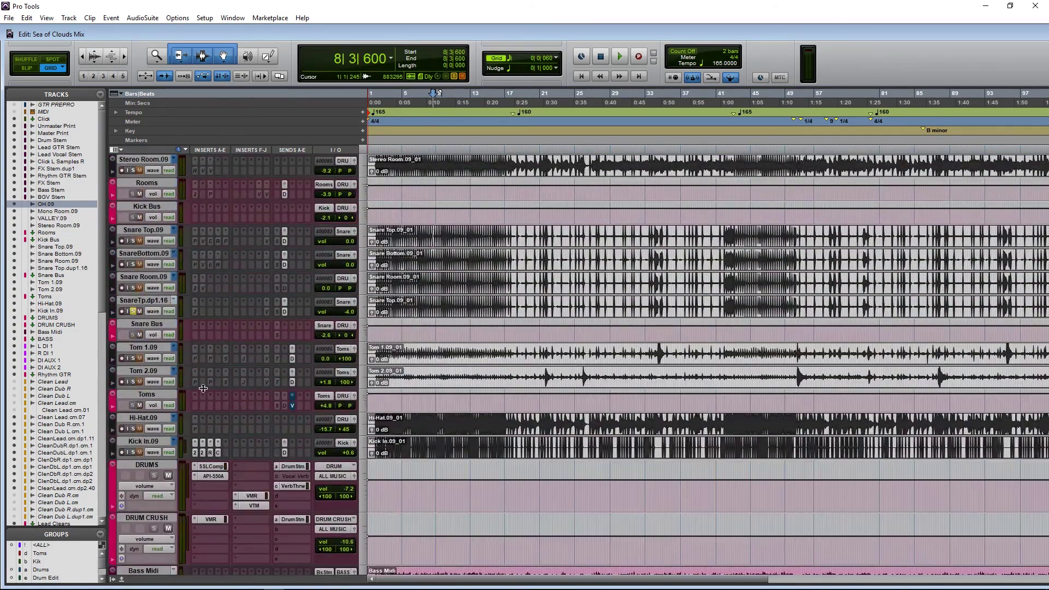
{"action": "scroll", "coordinate": [254, 473], "scroll_direction": "down", "scroll_amount": 2}
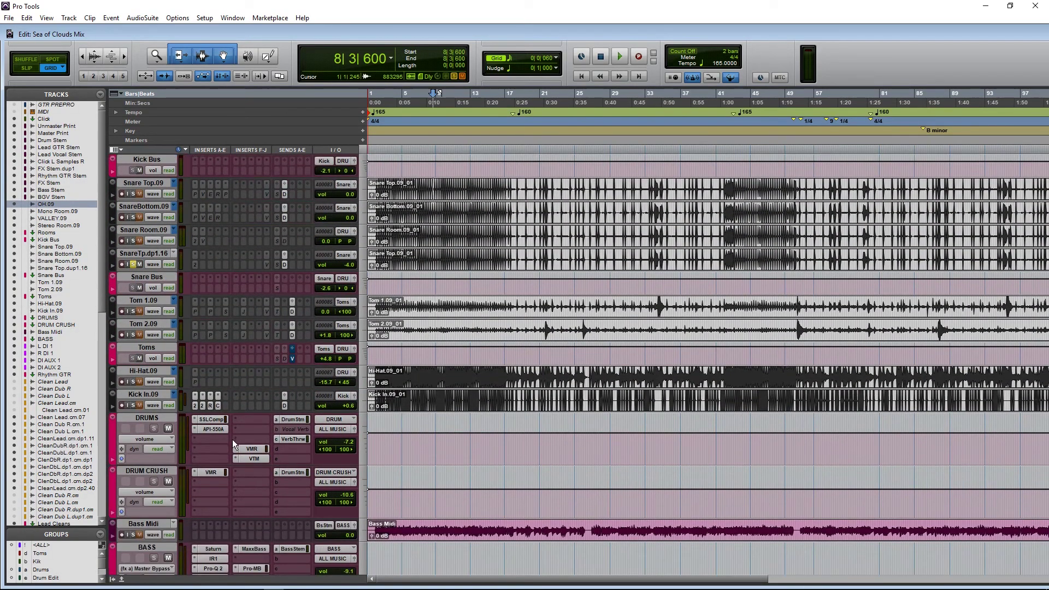
{"action": "left_click", "coordinate": [159, 395], "text": "shift"}
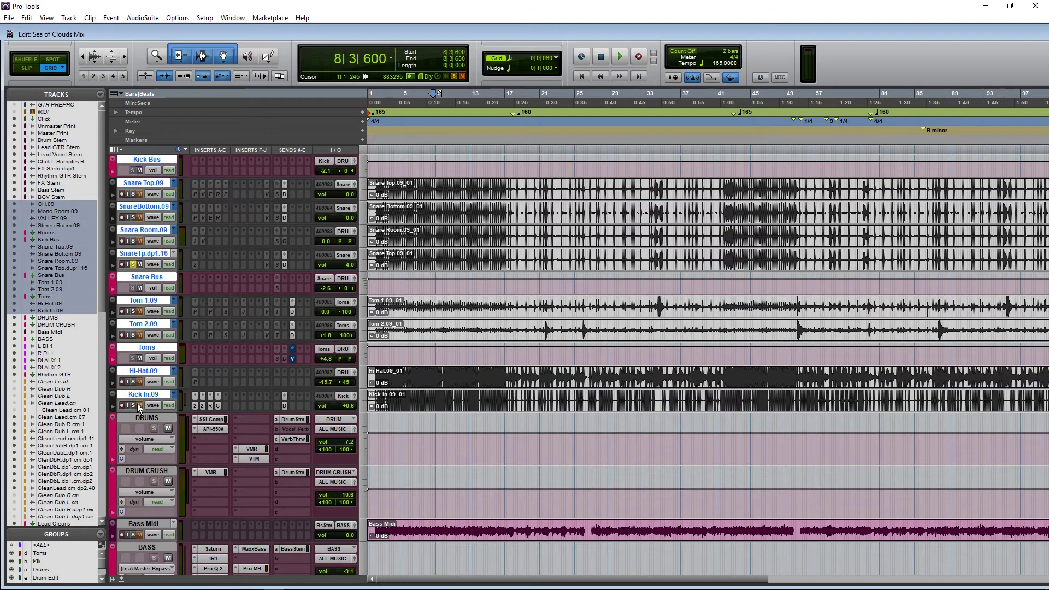
{"action": "left_click", "coordinate": [132, 406]}
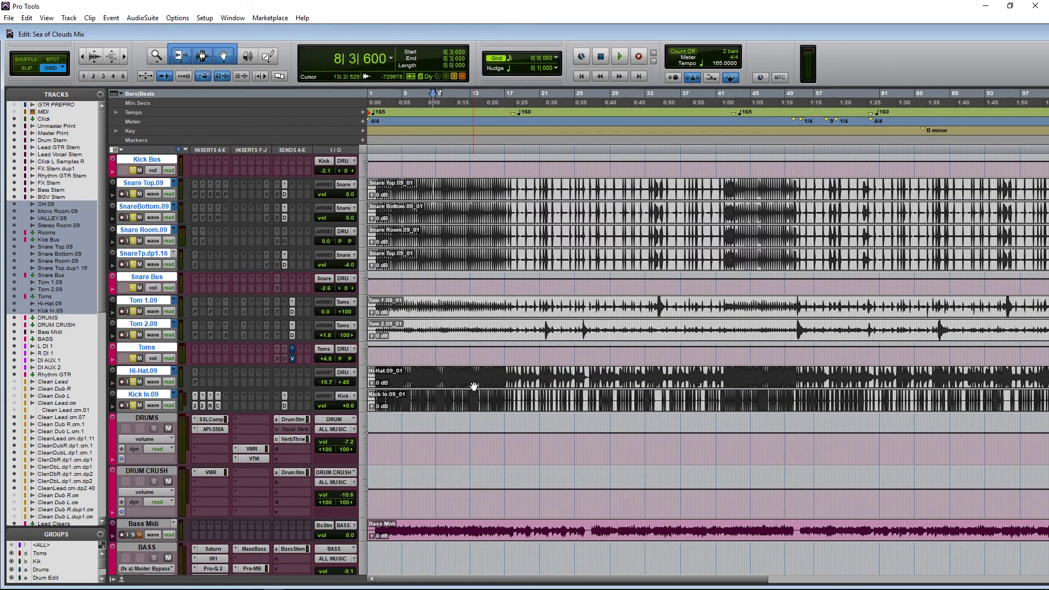
{"action": "left_click", "coordinate": [427, 372]}
{"action": "key", "text": "space"}
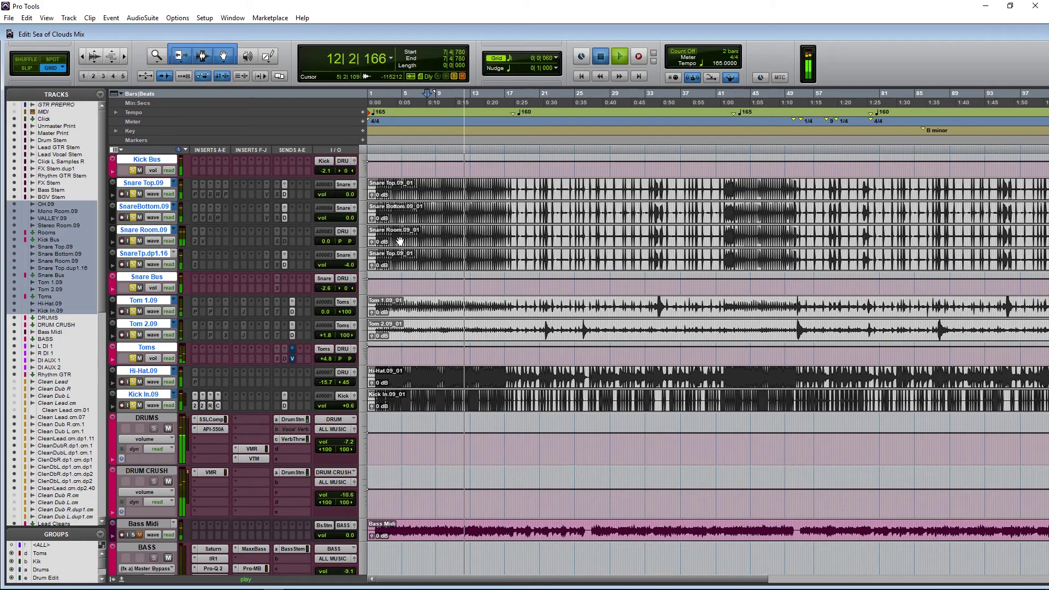
{"action": "key", "text": "space"}
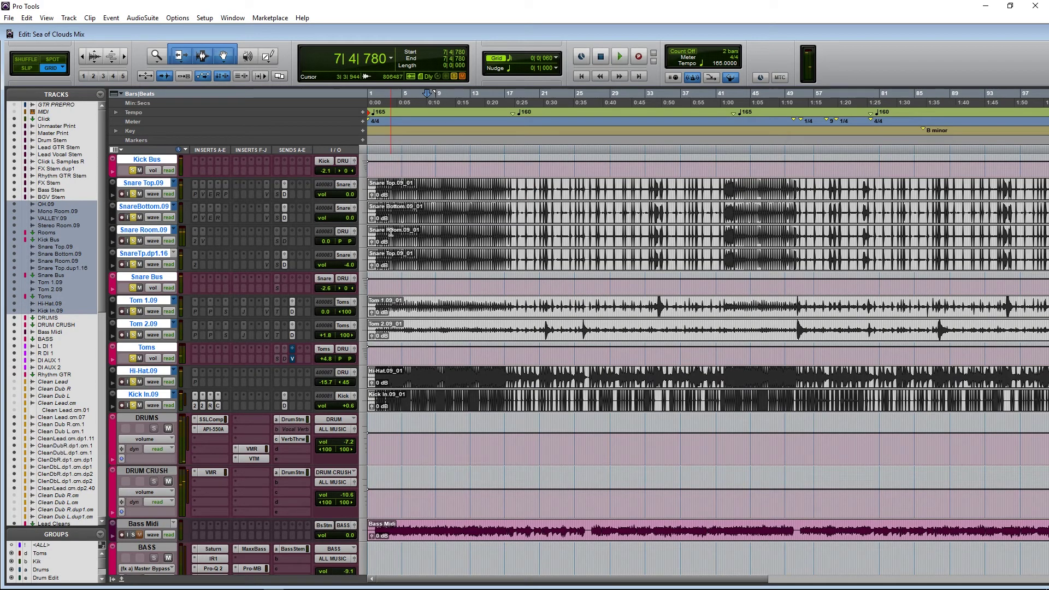
Step: Zoom in on the drum hits, clear the drum solos, and set play start at bar 5
{"action": "key", "text": "ctrl+]"}
{"action": "key", "text": "ctrl+]"}
{"action": "key", "text": "ctrl+]"}
{"action": "key", "text": "ctrl+]"}
{"action": "scroll", "coordinate": [541, 364], "scroll_direction": "up", "scroll_amount": 5}
{"action": "key", "text": "ctrl+]"}
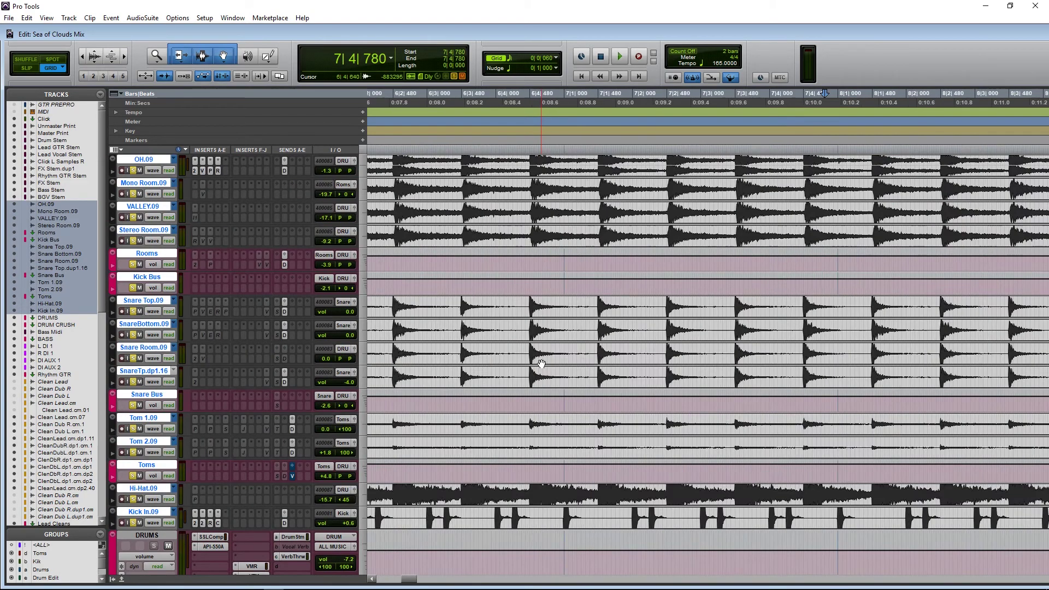
{"action": "key", "text": "ctrl+["}
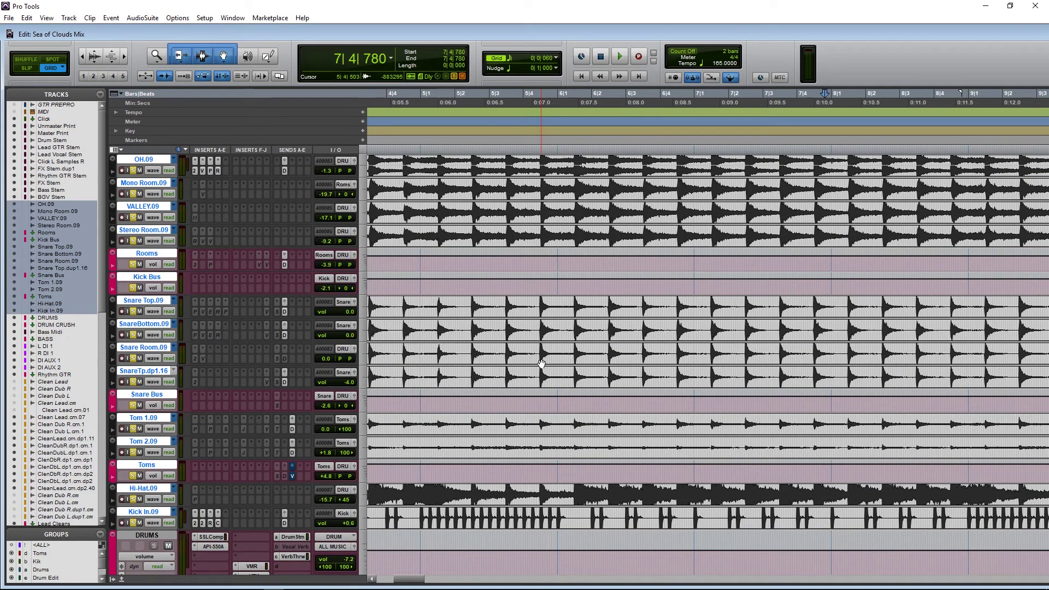
{"action": "left_click", "coordinate": [134, 311]}
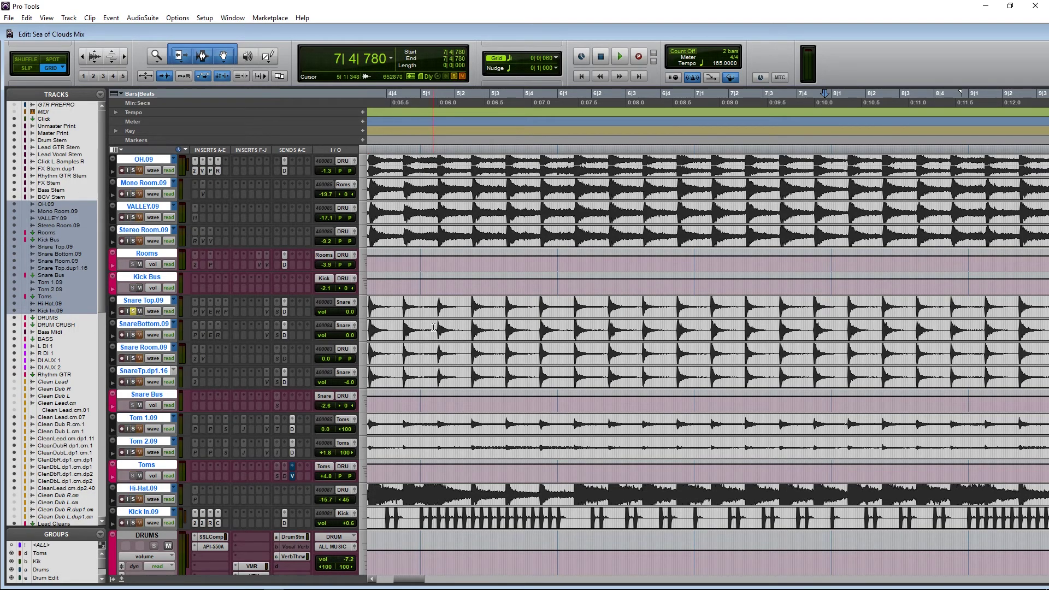
{"action": "left_click", "coordinate": [425, 309]}
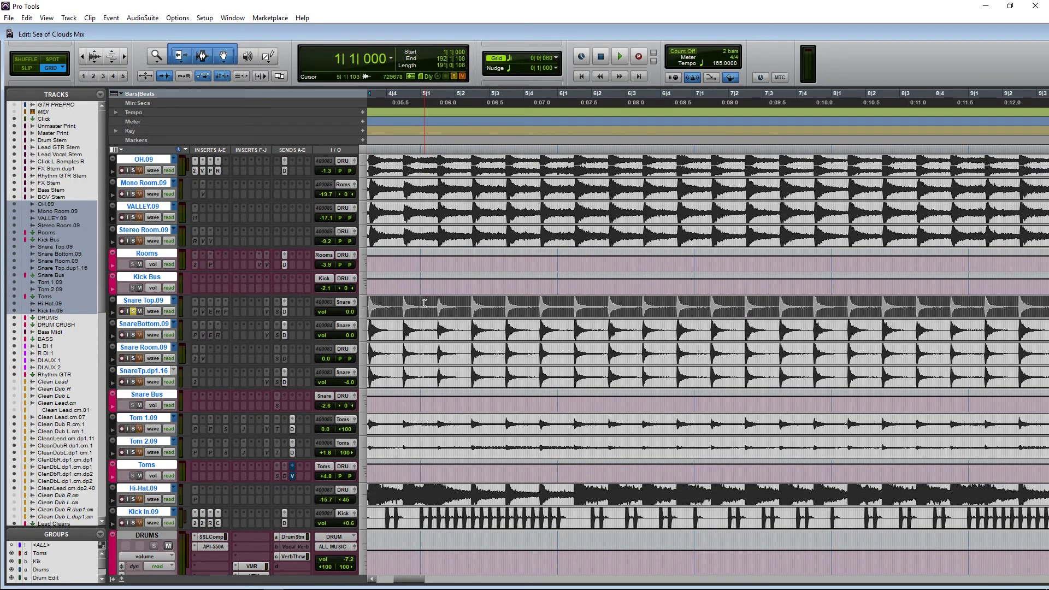
Step: Make the inactive FabFilter Pro-MB on Snare Top.09 active and center its window
{"action": "left_click", "coordinate": [197, 315]}
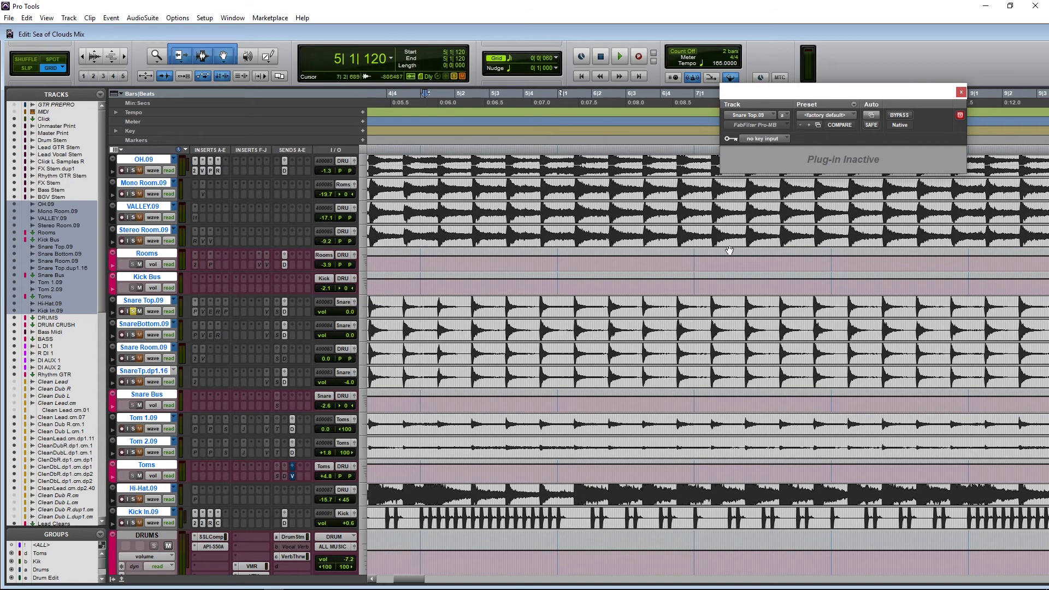
{"action": "right_click", "coordinate": [196, 312]}
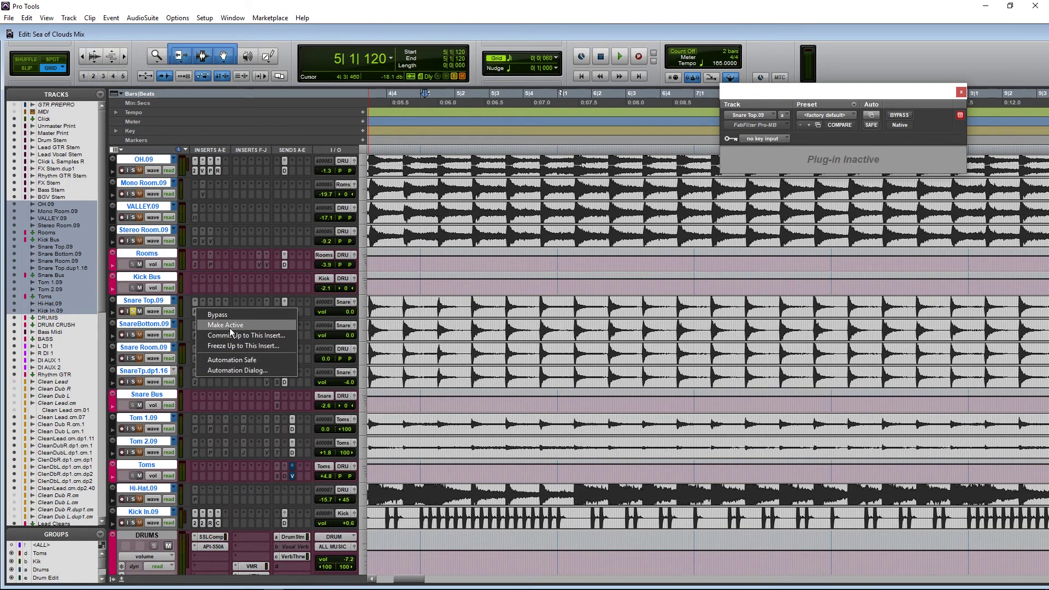
{"action": "left_click", "coordinate": [221, 320]}
{"action": "left_click_drag", "start_coordinate": [851, 98], "coordinate": [617, 61]}
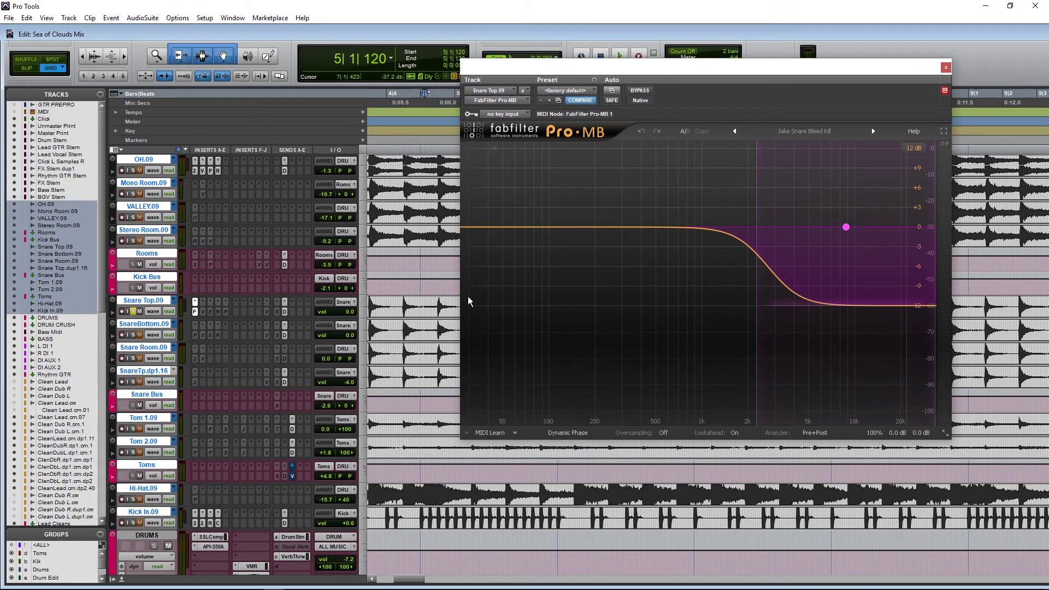
Step: Set play start at 4|4|180, zoom out to bars 1–20, and show band 1's dynamics settings
{"action": "left_click", "coordinate": [451, 319]}
{"action": "key", "text": "ctrl+["}
{"action": "key", "text": "ctrl+["}
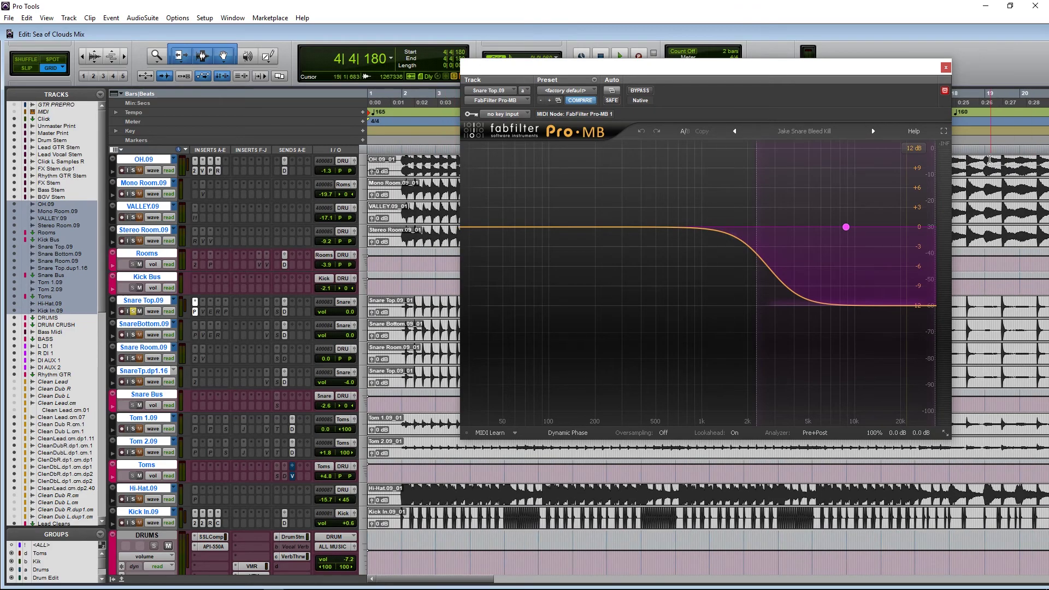
{"action": "left_click", "coordinate": [840, 234]}
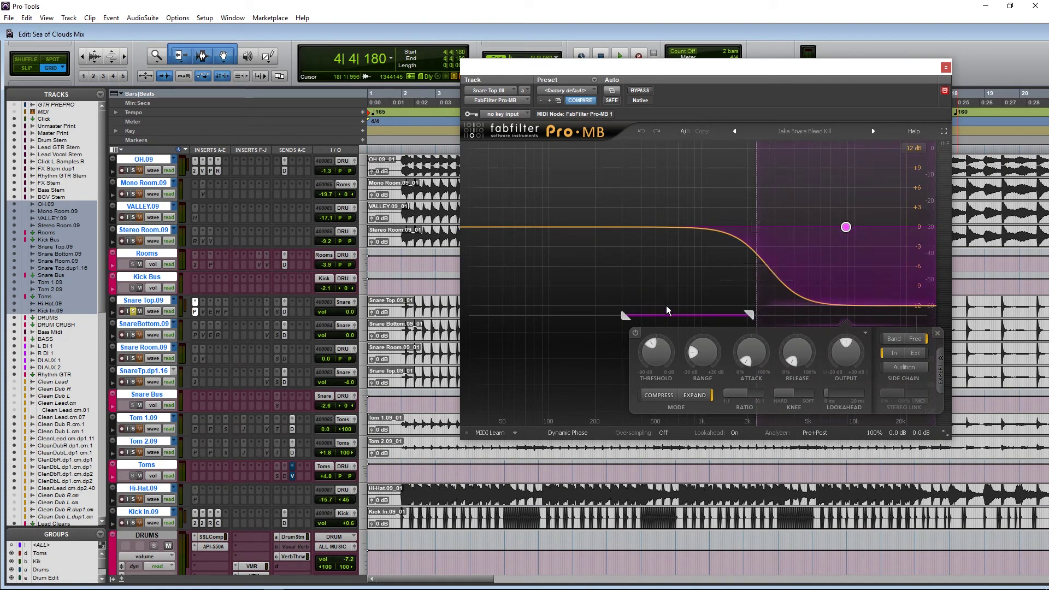
{"action": "mouse_move", "coordinate": [845, 227]}
Step: Play Snare Top.09 from bar 2 with Pro-MB bypassed
{"action": "left_click_drag", "start_coordinate": [575, 66], "coordinate": [691, 61]}
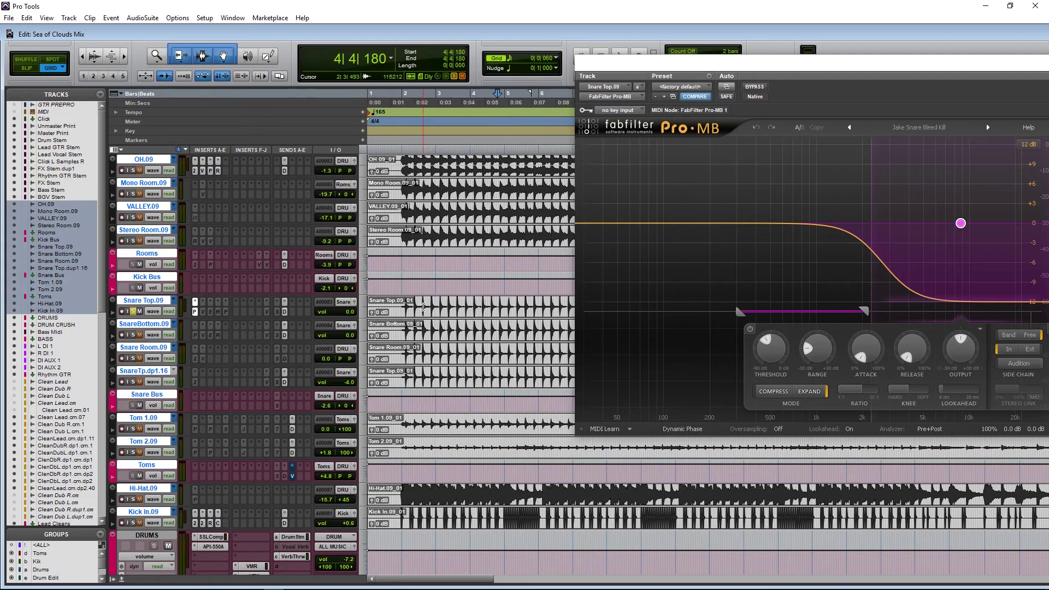
{"action": "left_click", "coordinate": [407, 300]}
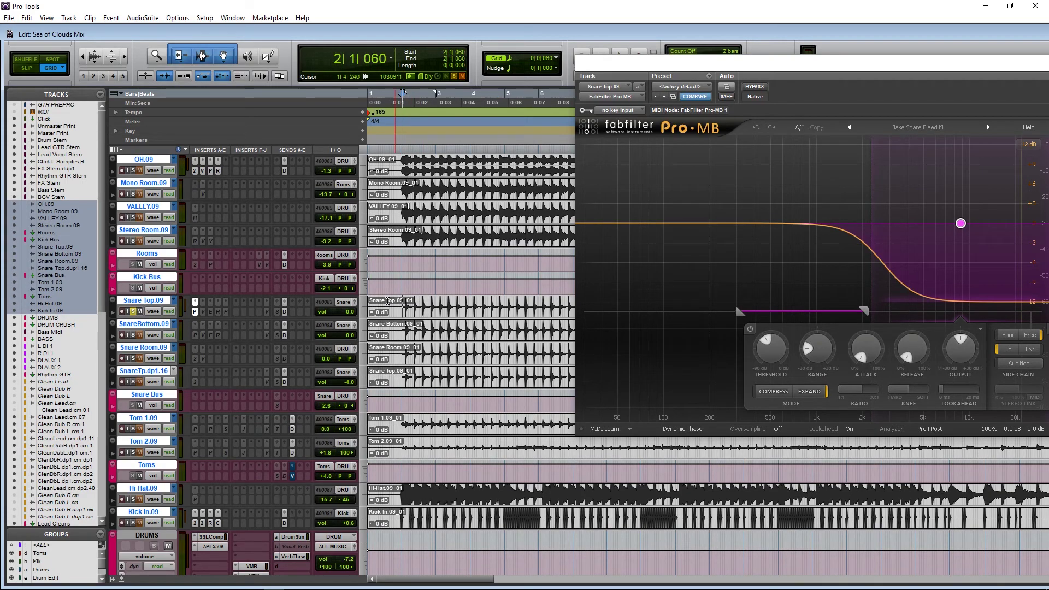
{"action": "left_click", "coordinate": [193, 314], "text": "ctrl"}
{"action": "key", "text": "space"}
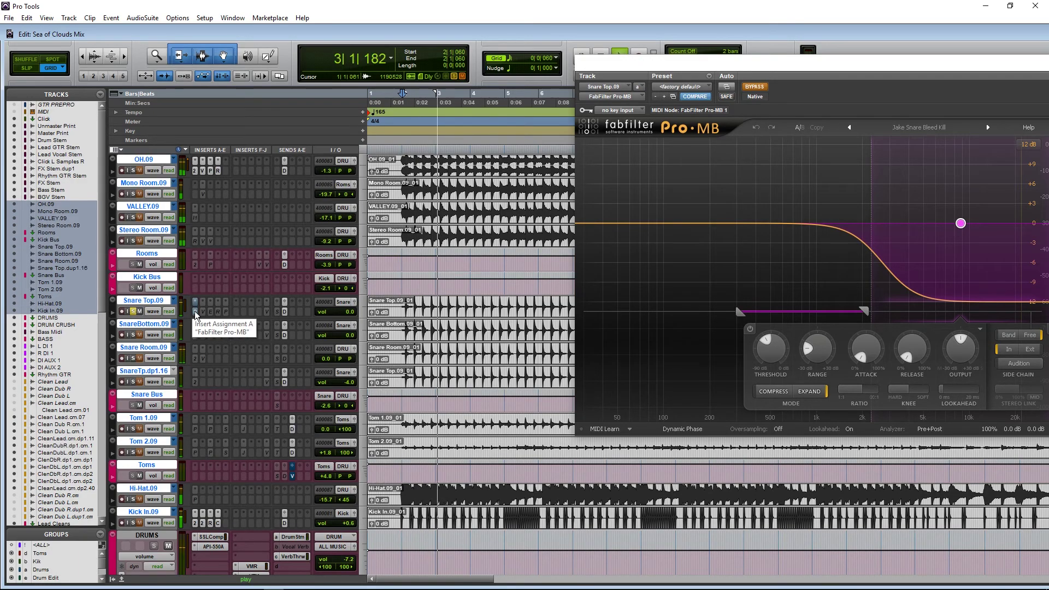
Step: Re-enable Pro-MB for comparison, stop playback, and close the Pro-MB window
{"action": "left_click", "coordinate": [196, 315], "text": "ctrl"}
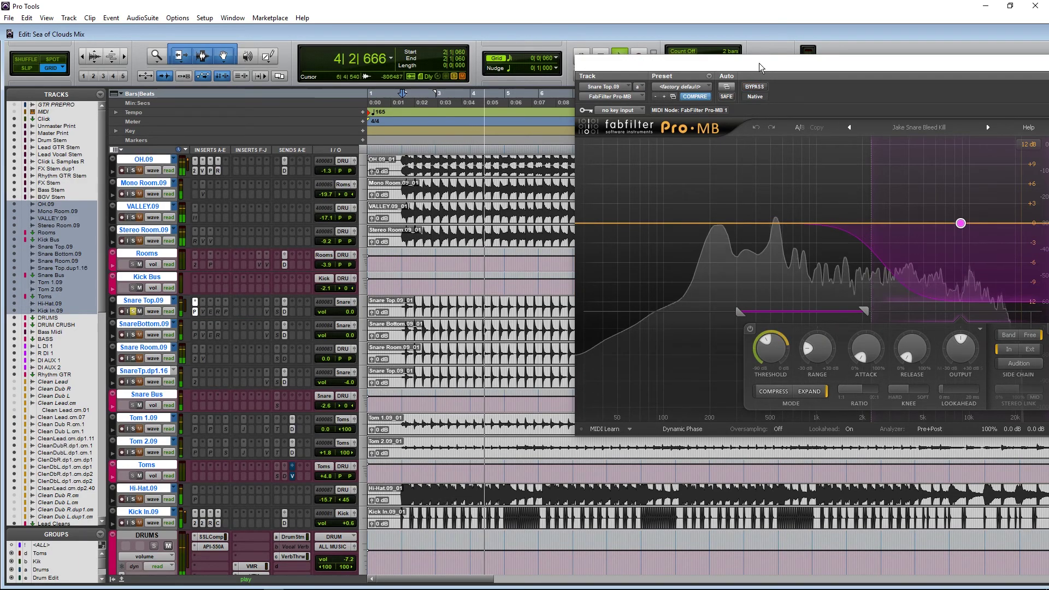
{"action": "left_click_drag", "start_coordinate": [747, 63], "coordinate": [587, 62]}
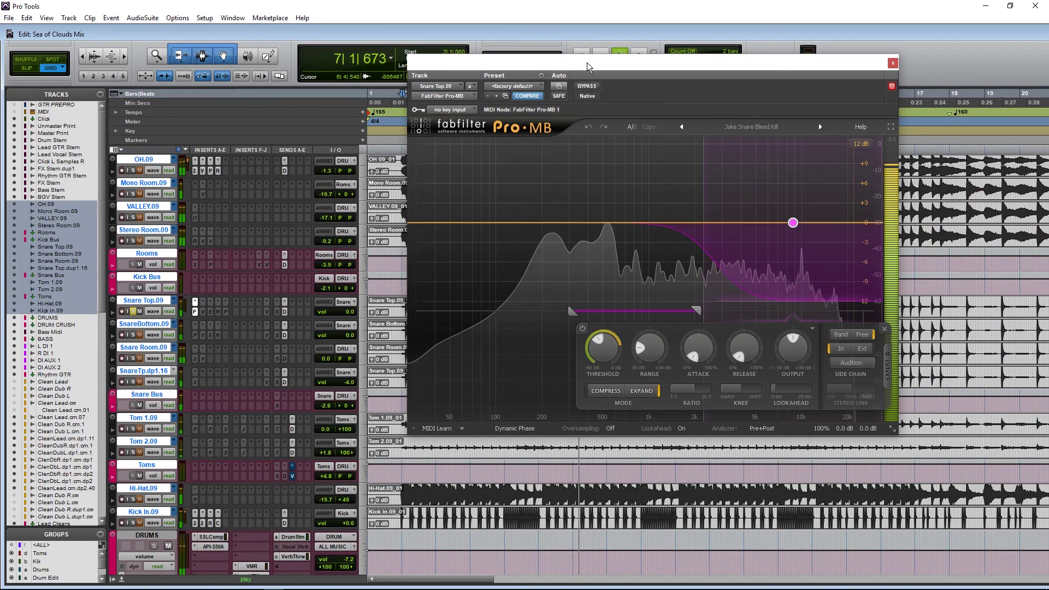
{"action": "key", "text": "space"}
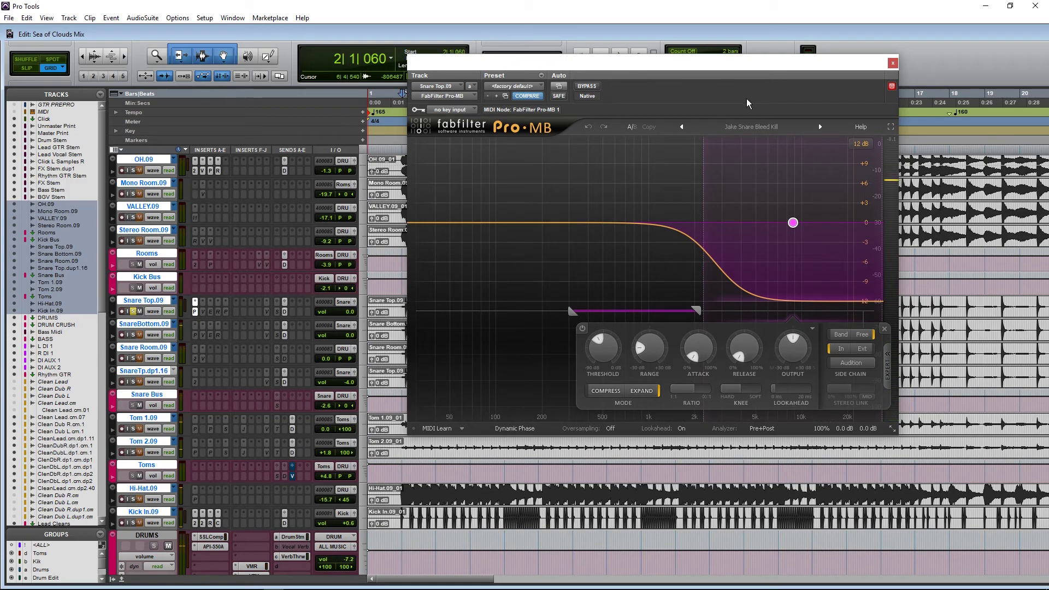
{"action": "left_click", "coordinate": [892, 63]}
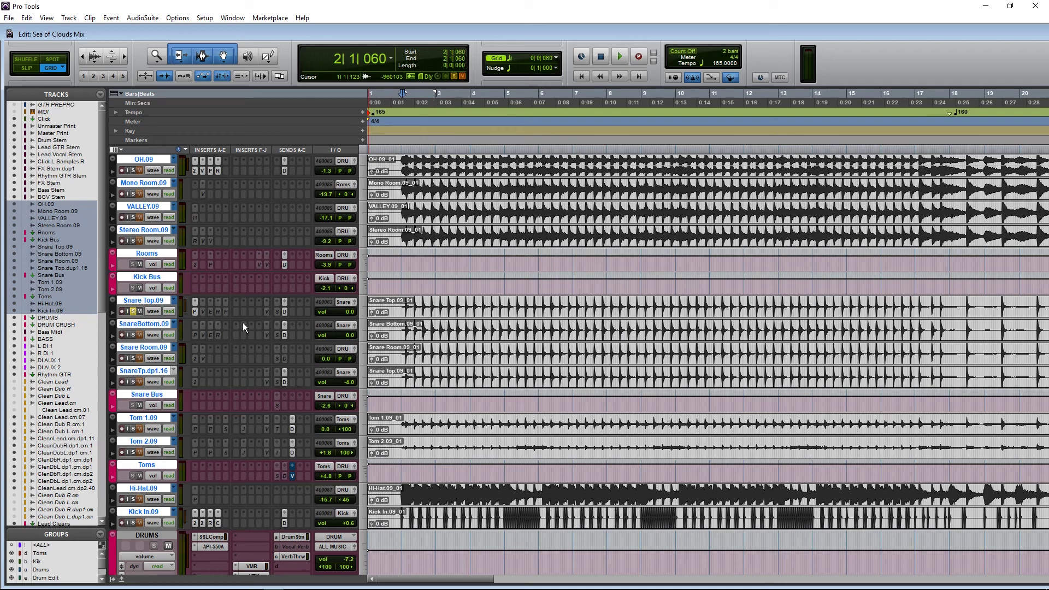
Step: Make the inactive Virtual Mix Rack FG-73 insert on Snare Top.09 active
{"action": "left_click", "coordinate": [201, 311]}
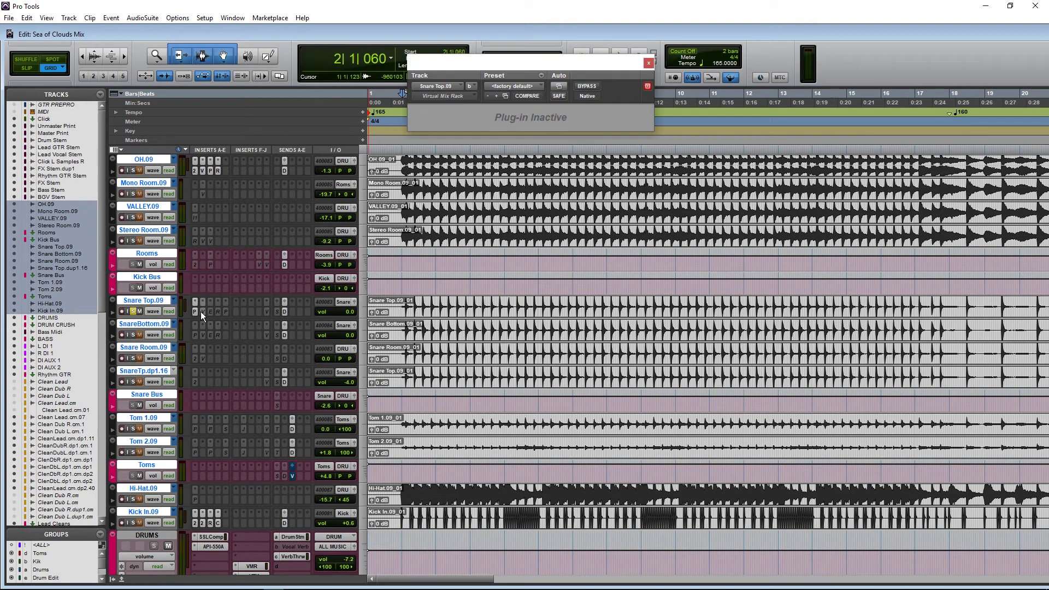
{"action": "right_click", "coordinate": [202, 311]}
{"action": "left_click", "coordinate": [225, 325]}
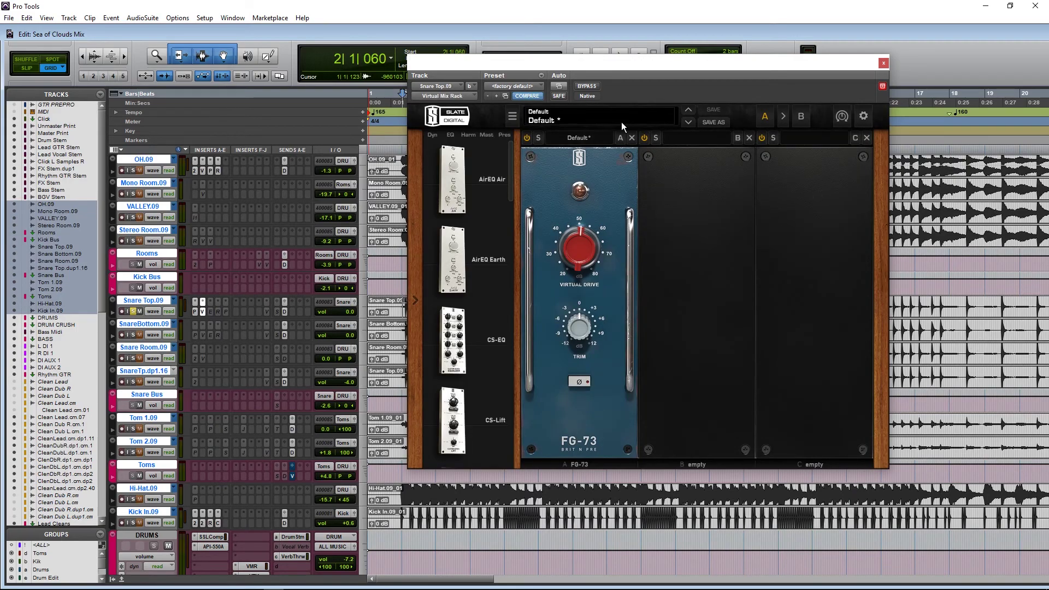
{"action": "left_click_drag", "start_coordinate": [577, 67], "coordinate": [800, 69]}
Step: Compare the snare with FG-73 bypassed and engaged during playback, then close its window
{"action": "left_click", "coordinate": [792, 97]}
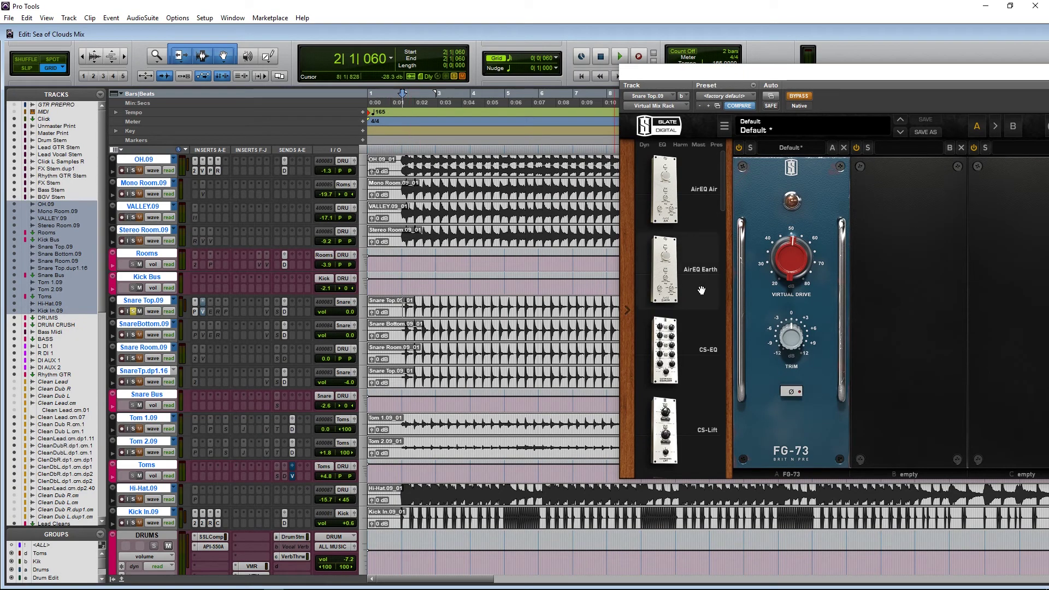
{"action": "scroll", "coordinate": [710, 317], "scroll_direction": "down", "scroll_amount": 8}
{"action": "scroll", "coordinate": [713, 317], "scroll_direction": "down", "scroll_amount": 6}
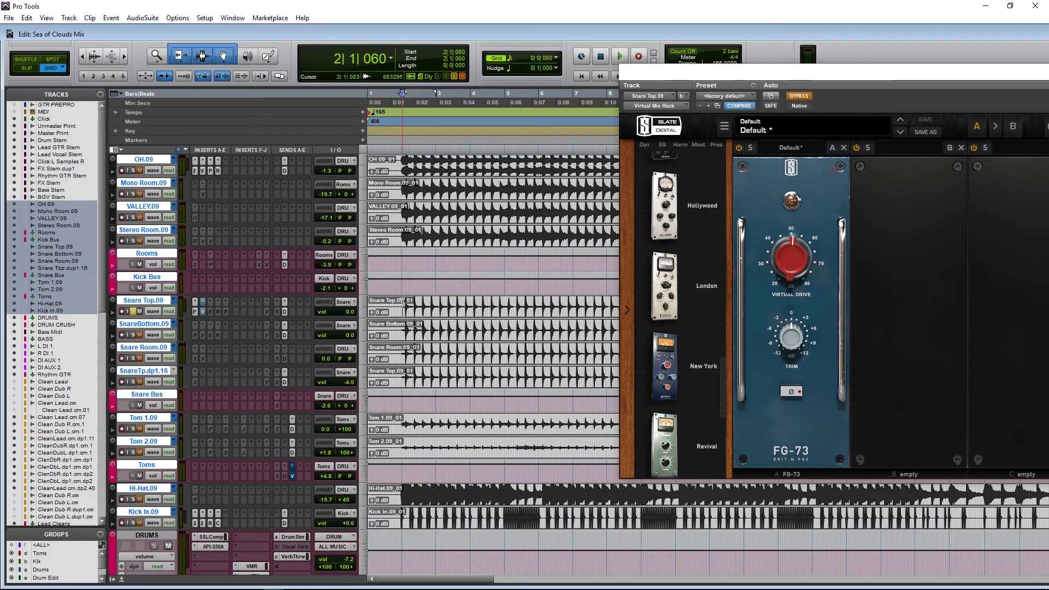
{"action": "key", "text": "space"}
{"action": "key", "text": "space"}
{"action": "key", "text": "space"}
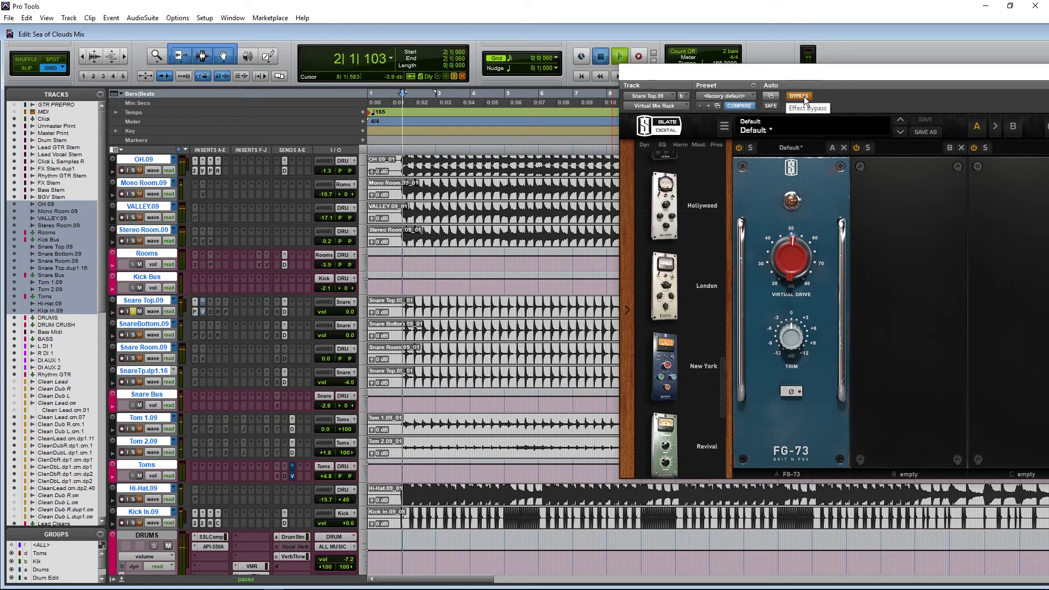
{"action": "left_click", "coordinate": [798, 96]}
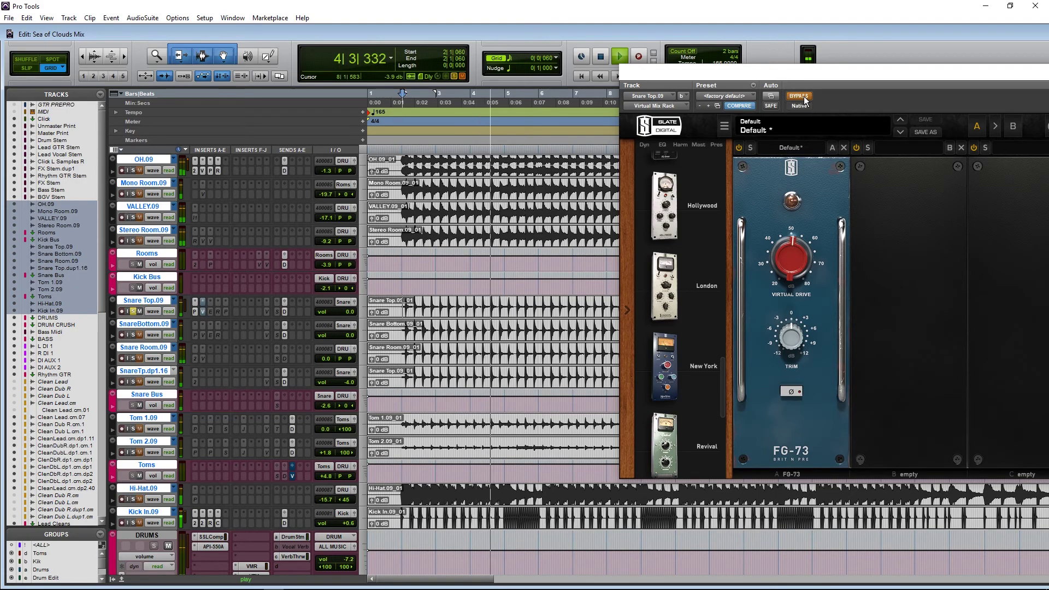
{"action": "left_click_drag", "start_coordinate": [841, 78], "coordinate": [531, 90]}
{"action": "key", "text": "space"}
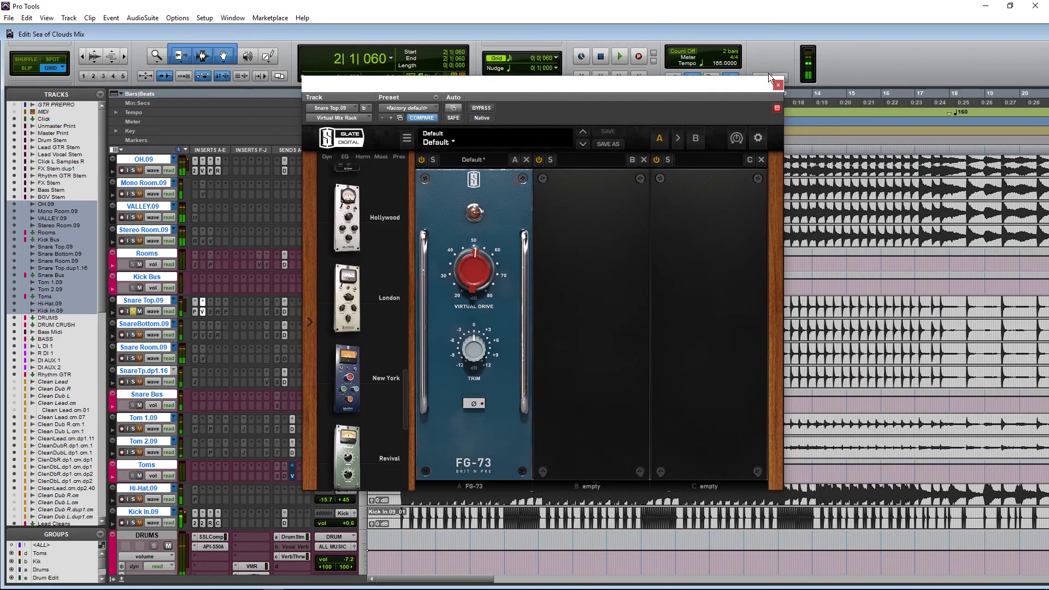
{"action": "left_click", "coordinate": [779, 85]}
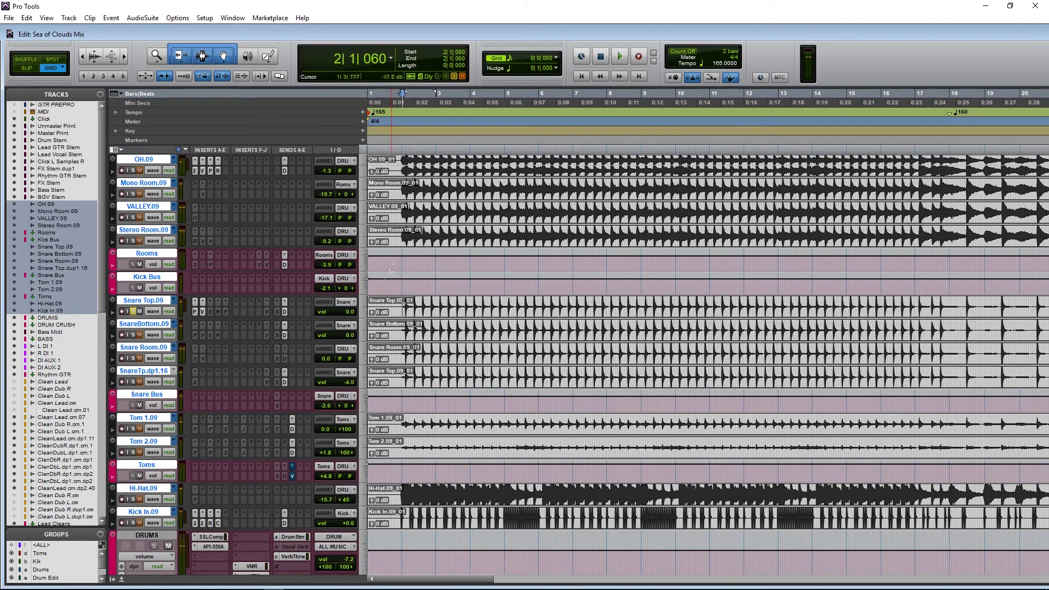
Step: Make the Electra EQ insert on Snare Top.09 active and open it
{"action": "right_click", "coordinate": [210, 315]}
{"action": "left_click", "coordinate": [218, 327]}
{"action": "left_click", "coordinate": [216, 308]}
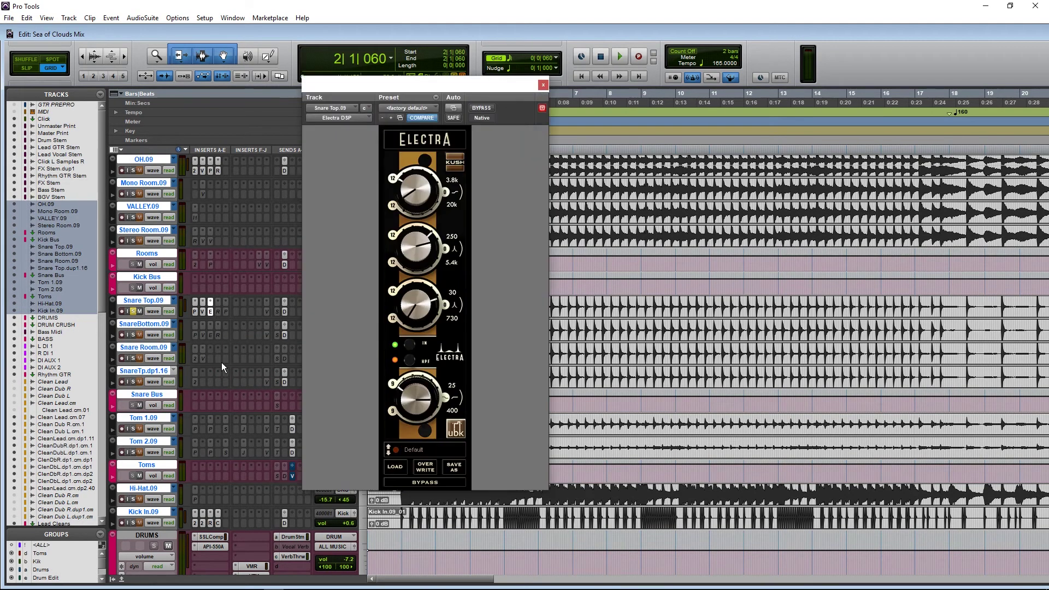
{"action": "left_click_drag", "start_coordinate": [509, 83], "coordinate": [864, 64]}
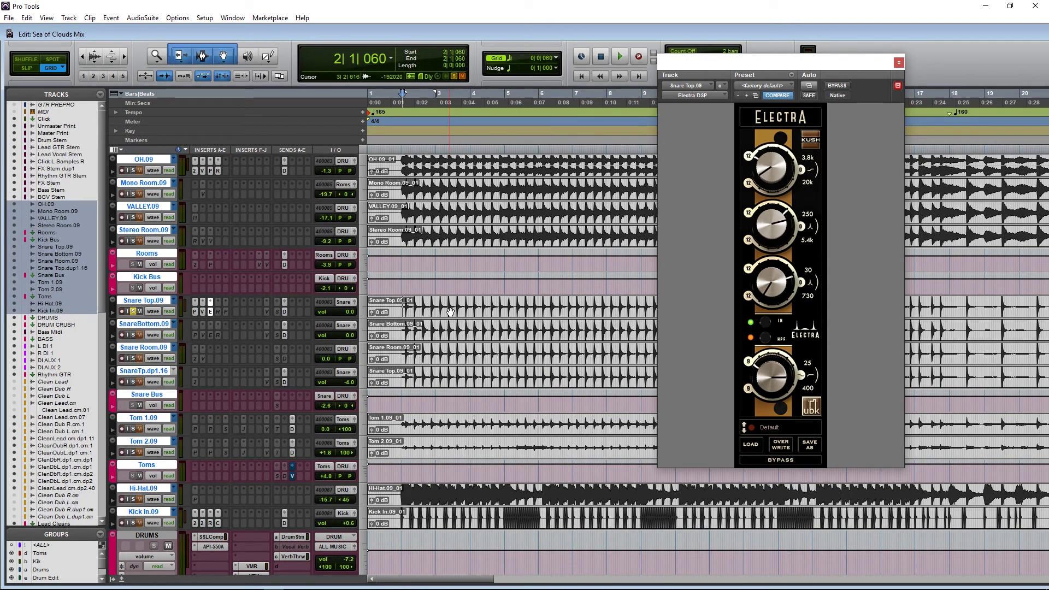
Step: Briefly view and close the Pro-MB window, then reopen Electra
{"action": "left_click", "coordinate": [194, 311]}
{"action": "left_click_drag", "start_coordinate": [845, 64], "coordinate": [414, 83]}
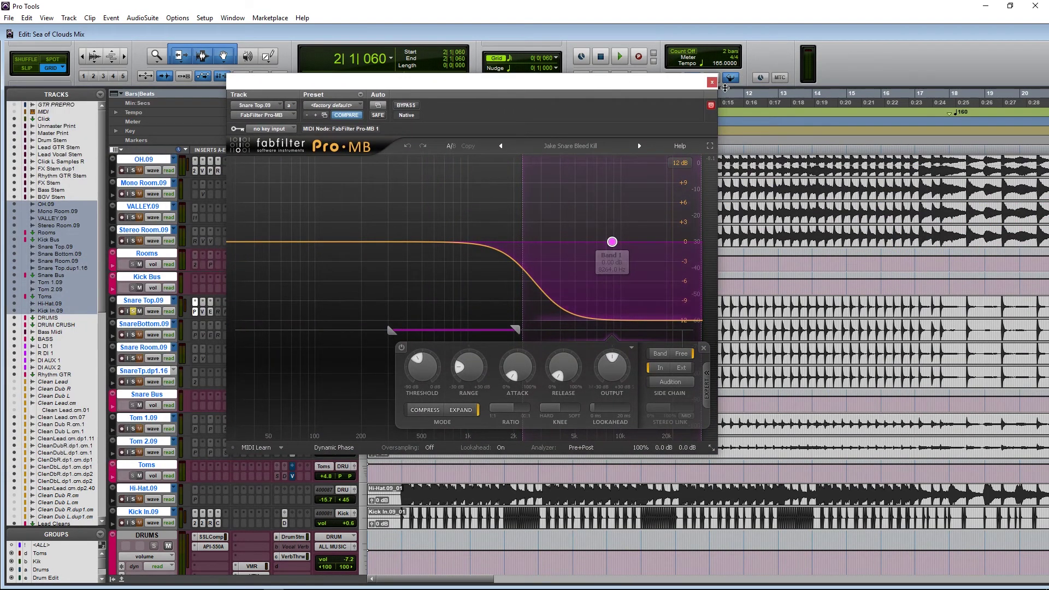
{"action": "left_click", "coordinate": [712, 82]}
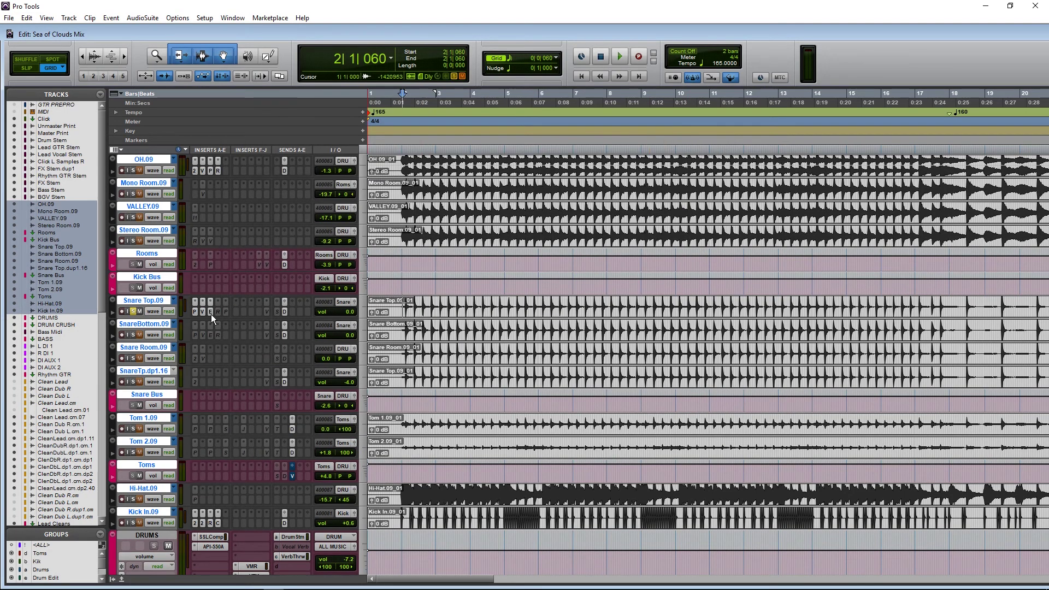
{"action": "left_click", "coordinate": [211, 312]}
{"action": "left_click_drag", "start_coordinate": [418, 103], "coordinate": [812, 96]}
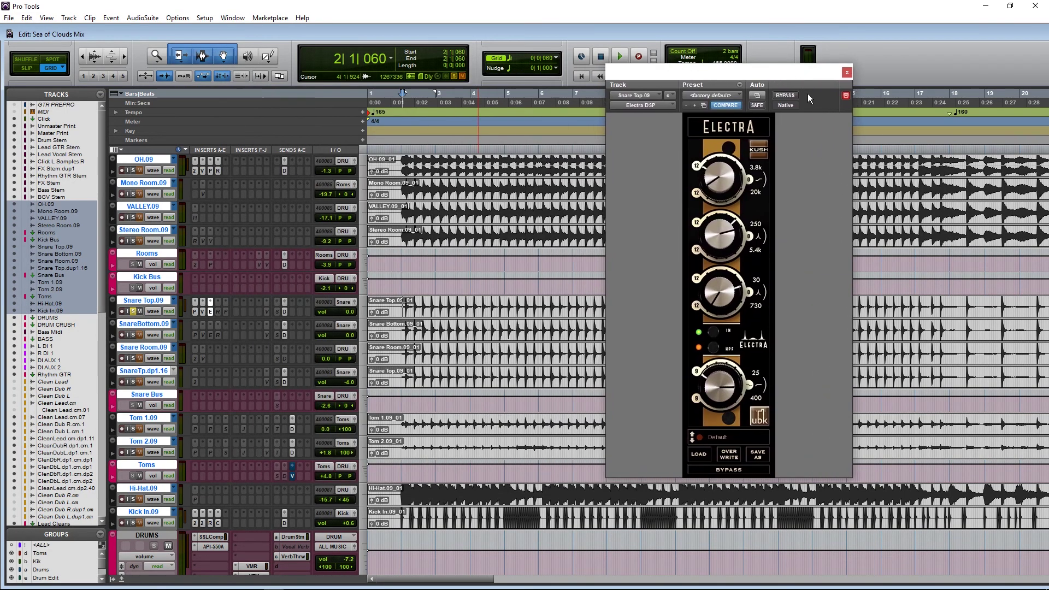
Step: Compare the snare with Electra bypassed and engaged during playback
{"action": "left_click", "coordinate": [786, 96]}
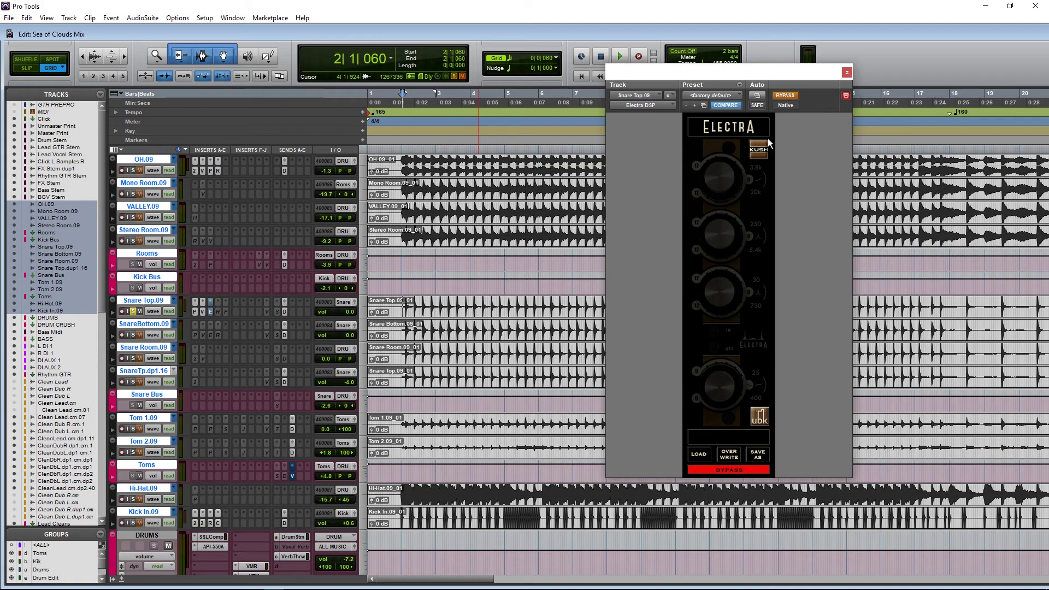
{"action": "key", "text": "space"}
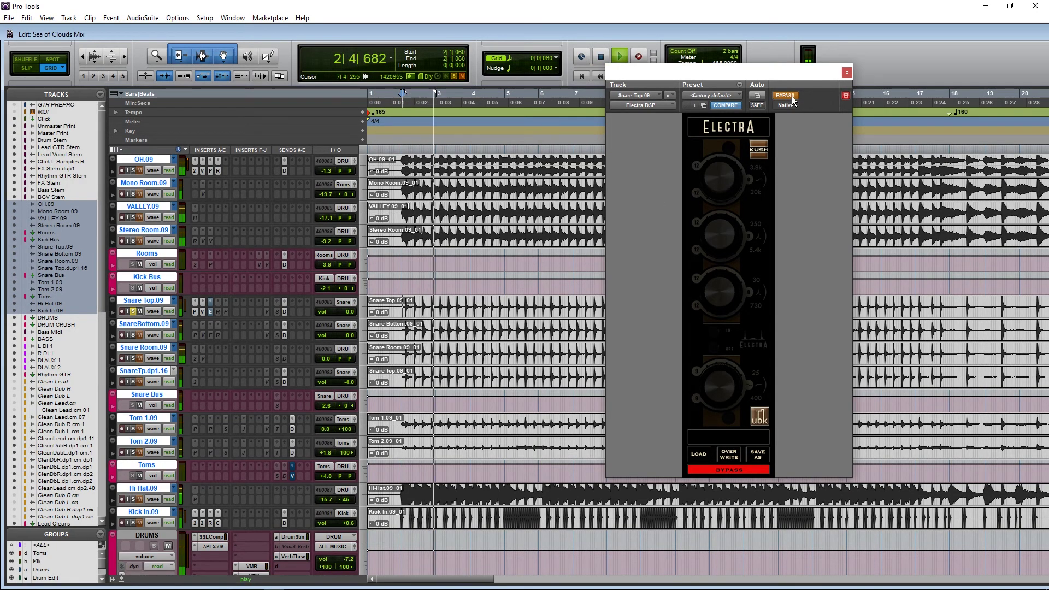
{"action": "left_click", "coordinate": [790, 97]}
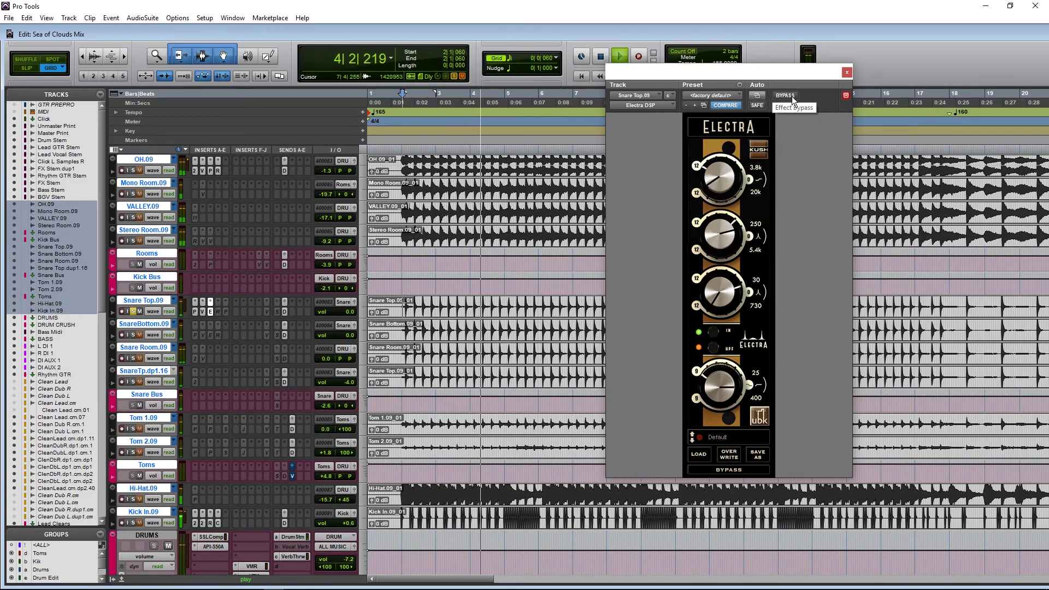
{"action": "key", "text": "space"}
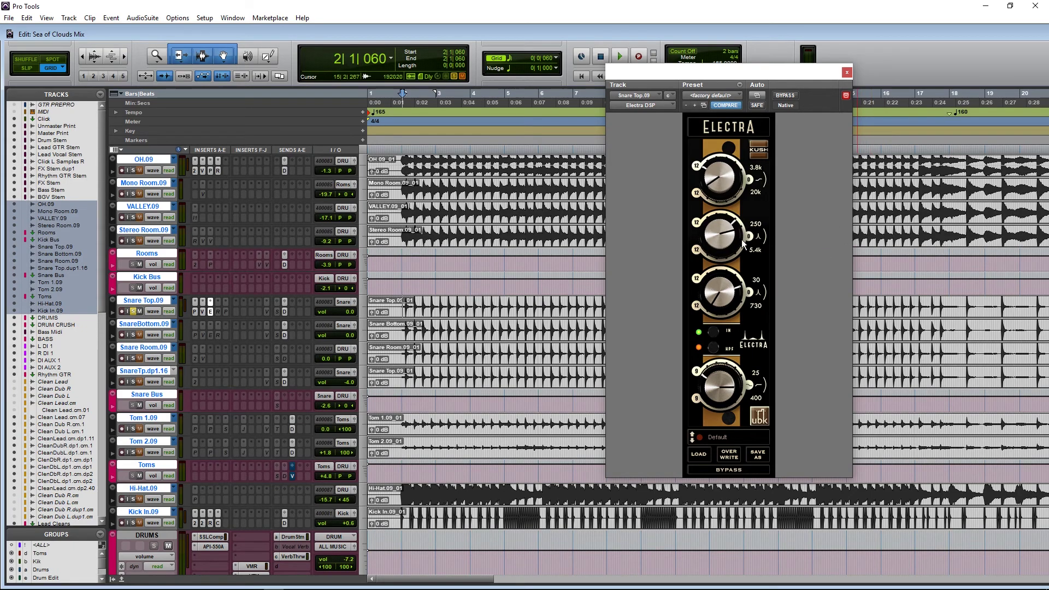
Step: Adjust Electra's 250/5.4k band frequency up and down while listening
{"action": "left_click_drag", "start_coordinate": [719, 238], "coordinate": [730, 235]}
{"action": "left_click_drag", "start_coordinate": [712, 243], "coordinate": [696, 134]}
{"action": "left_click_drag", "start_coordinate": [707, 248], "coordinate": [716, 330]}
{"action": "key", "text": "space"}
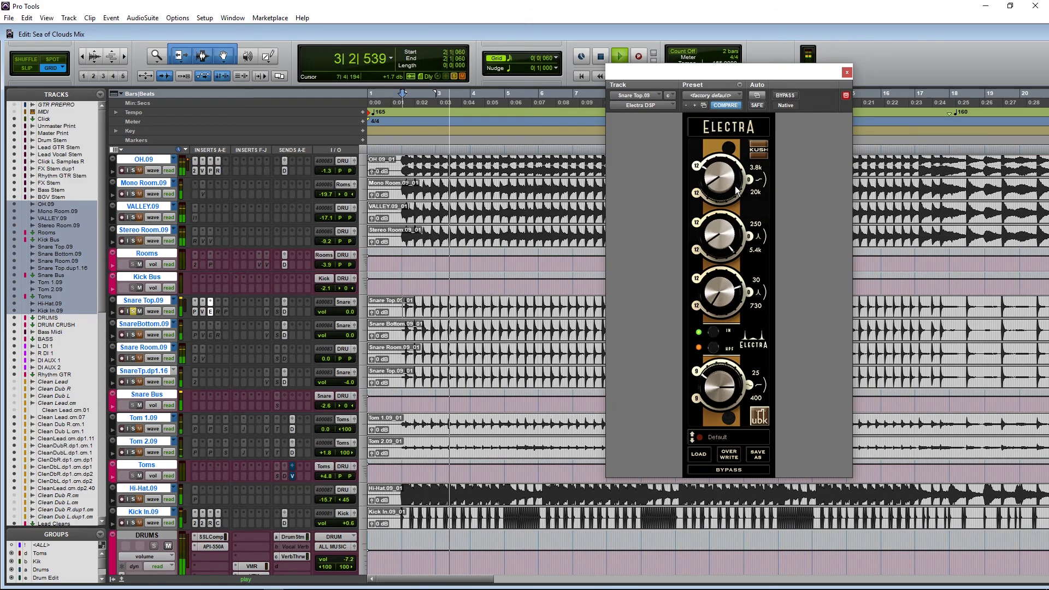
{"action": "left_click_drag", "start_coordinate": [720, 214], "coordinate": [693, 326]}
{"action": "key", "text": "space"}
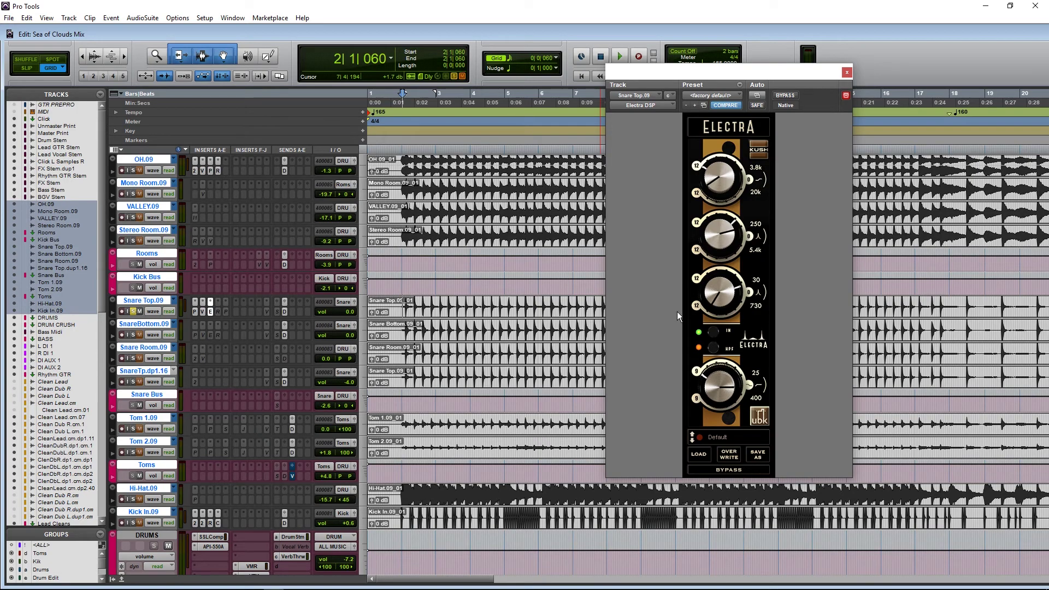
Step: Raise the 30/730 band frequency, audition it, and close the Electra window
{"action": "left_click_drag", "start_coordinate": [719, 295], "coordinate": [714, 358]}
{"action": "key", "text": "space"}
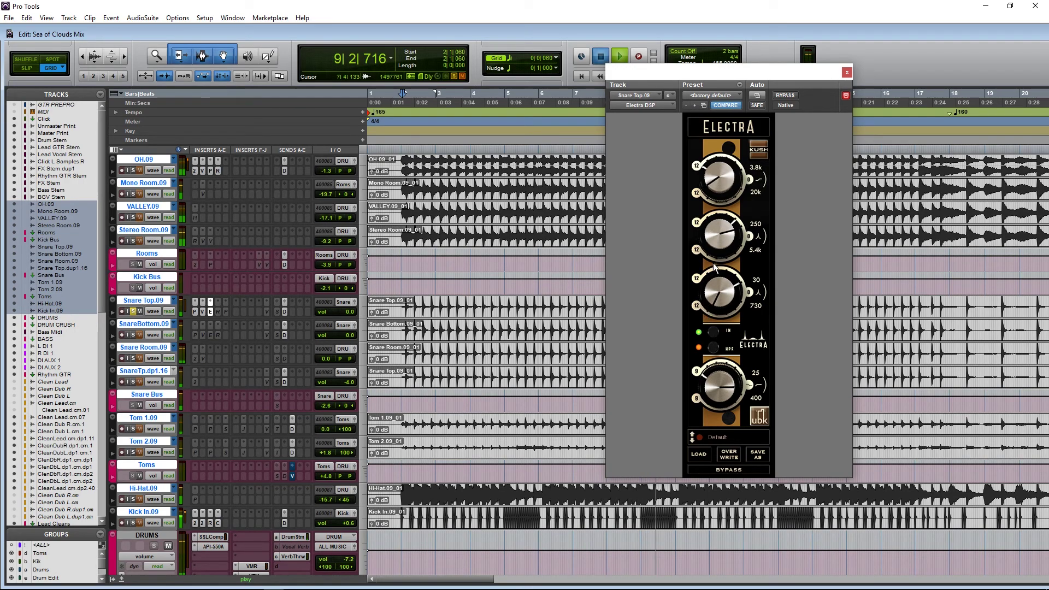
{"action": "key", "text": "space"}
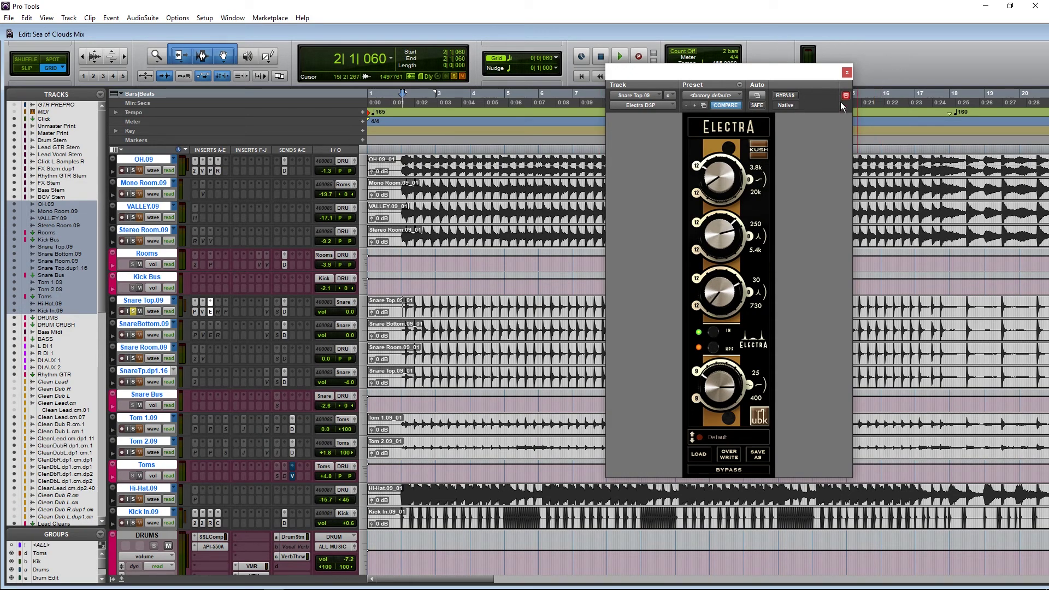
{"action": "left_click", "coordinate": [847, 73]}
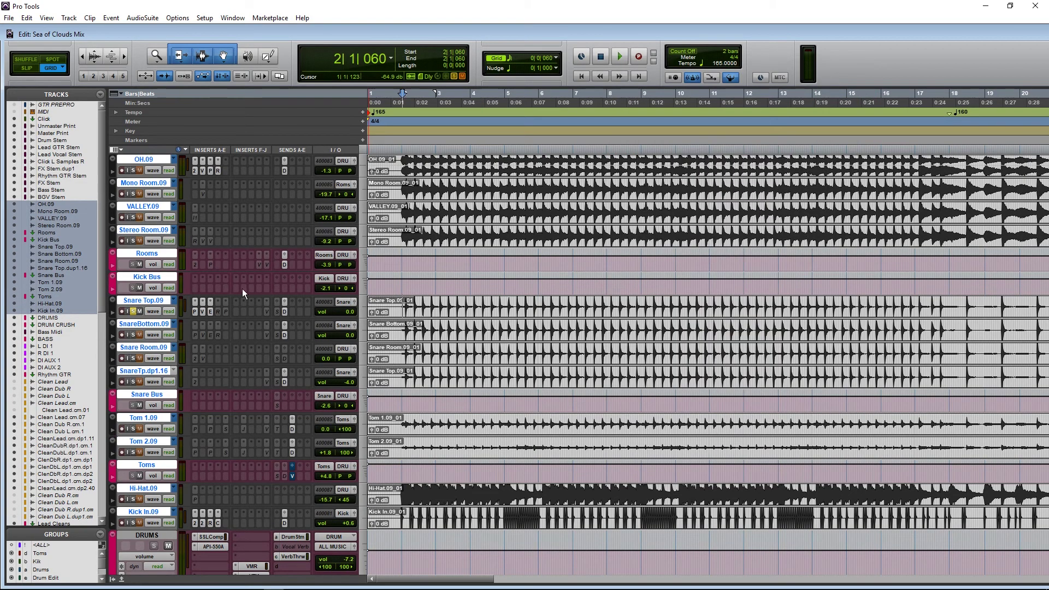
Step: Compare the 4030 Retro Compressor on Snare Top.09 bypassed and engaged during playback
{"action": "left_click", "coordinate": [219, 312]}
{"action": "right_click", "coordinate": [219, 311]}
{"action": "left_click", "coordinate": [233, 320]}
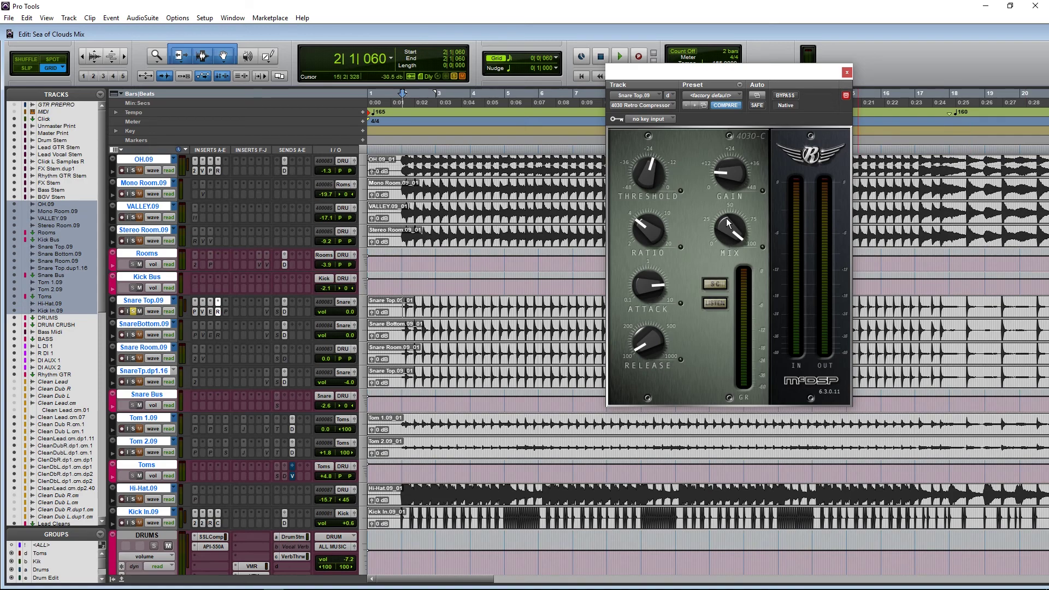
{"action": "key", "text": "space"}
{"action": "left_click", "coordinate": [782, 96]}
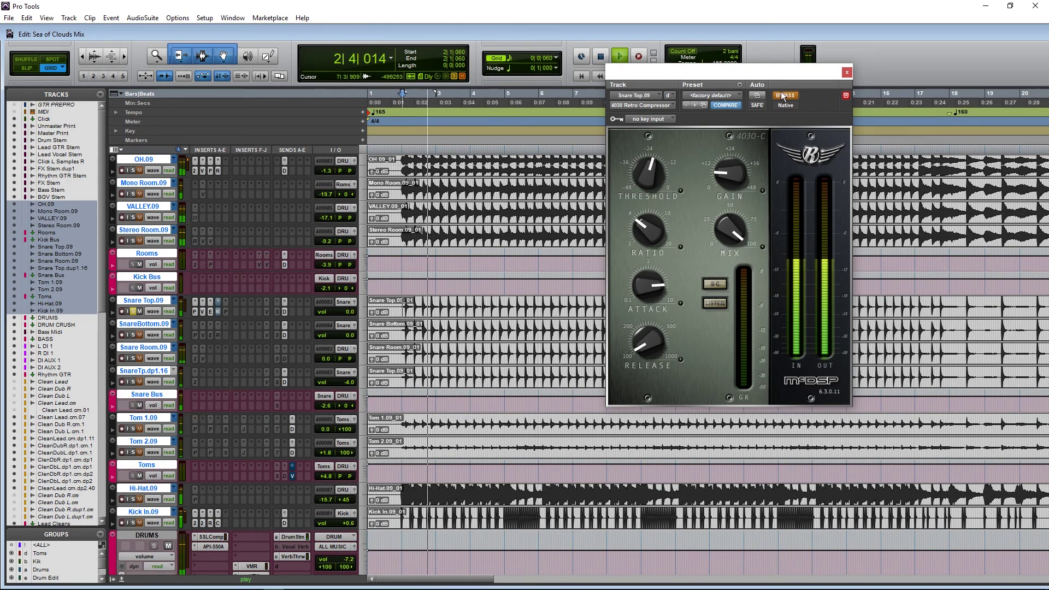
{"action": "left_click", "coordinate": [780, 96]}
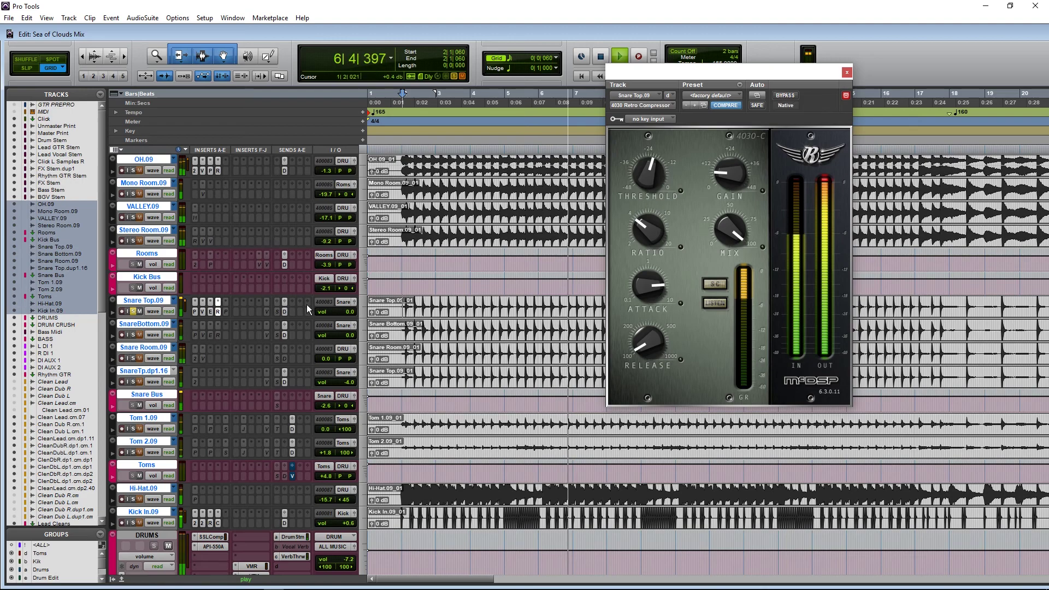
{"action": "key", "text": "space"}
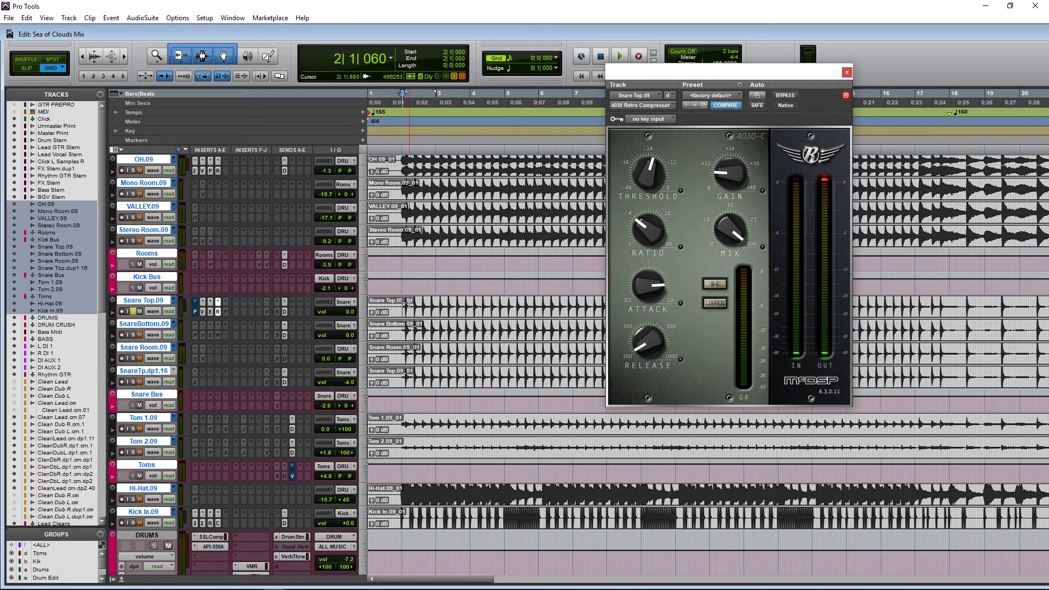
Step: Replay the compressed snare, then show the inactive Pro-Q 2 insert
{"action": "key", "text": "space"}
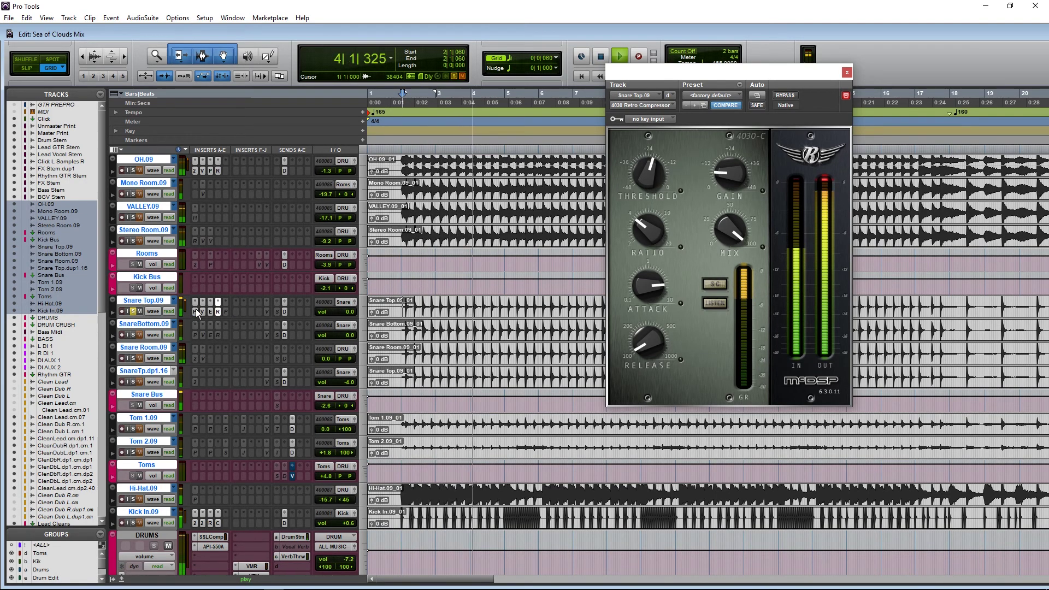
{"action": "key", "text": "space"}
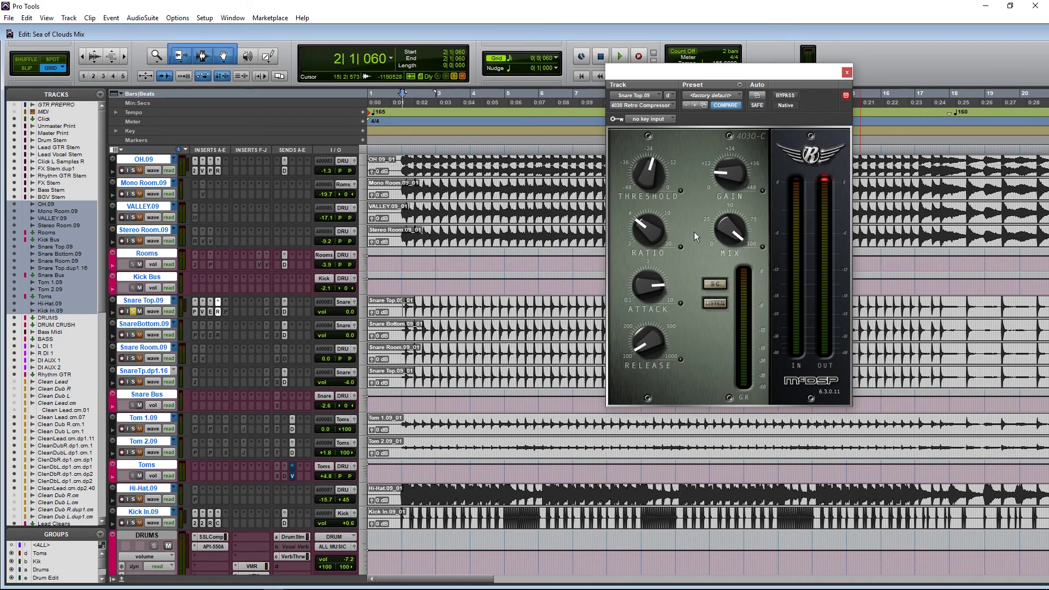
{"action": "left_click", "coordinate": [224, 310]}
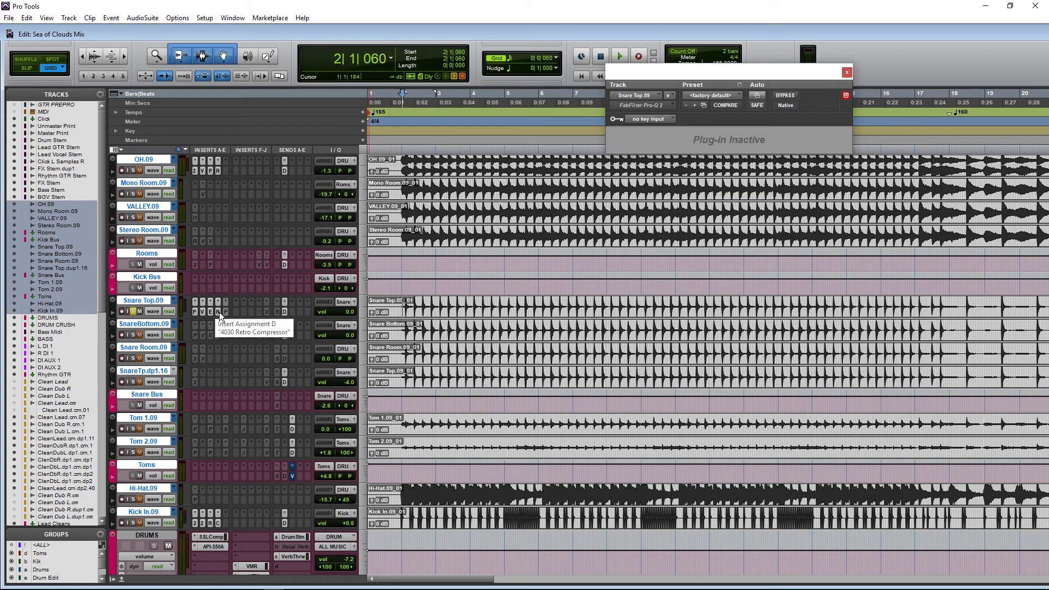
Step: Deactivate the 4030 Retro Compressor and load Slate Digital Virtual Mix Rack (mono) on Snare Top.09
{"action": "left_click", "coordinate": [219, 312]}
{"action": "right_click", "coordinate": [217, 311]}
{"action": "left_click", "coordinate": [229, 324]}
{"action": "left_click", "coordinate": [225, 314]}
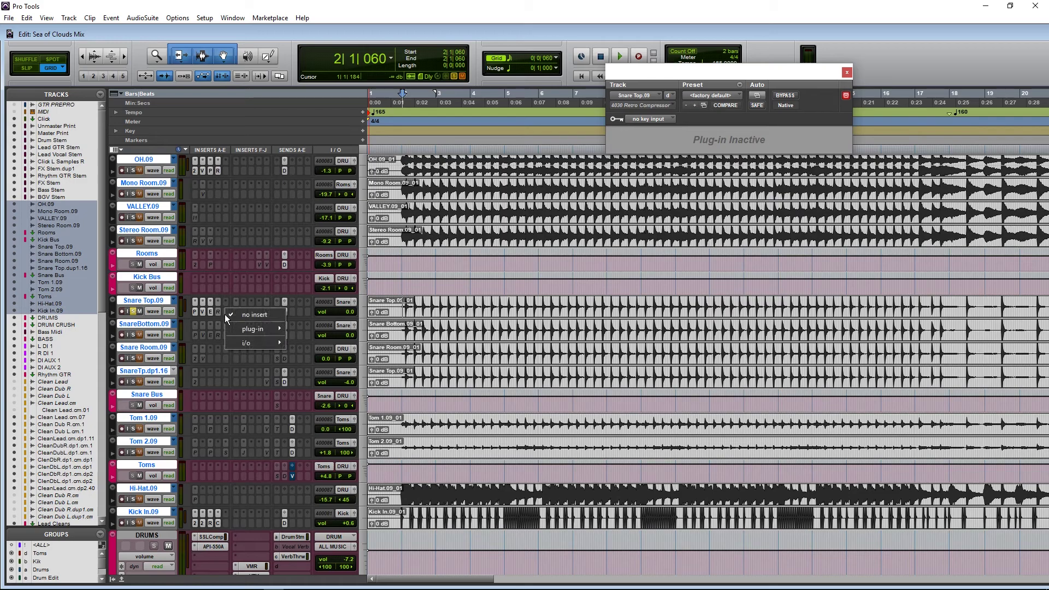
{"action": "mouse_move", "coordinate": [238, 324]}
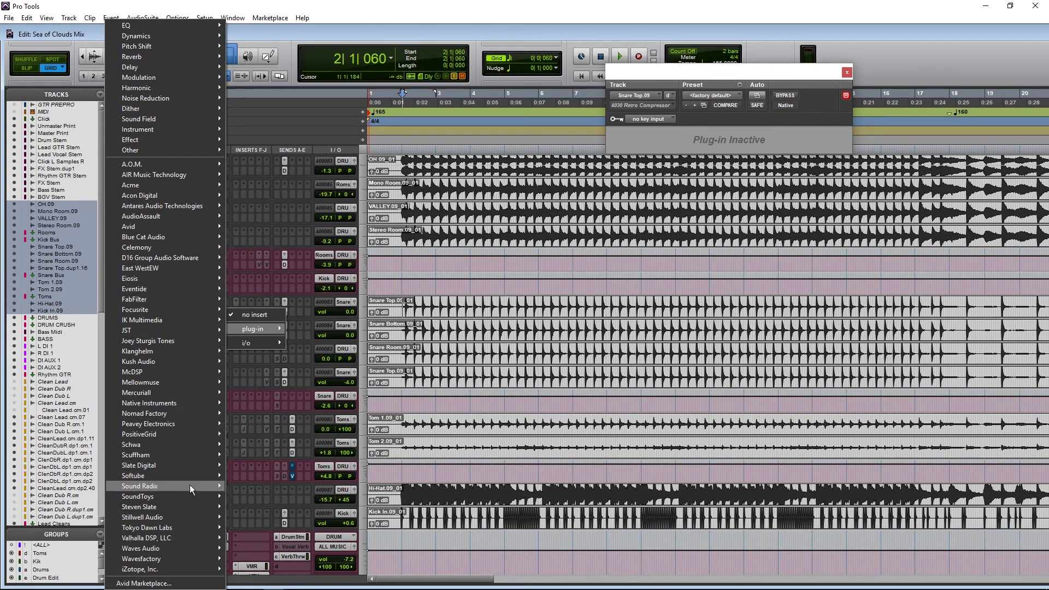
{"action": "mouse_move", "coordinate": [181, 464]}
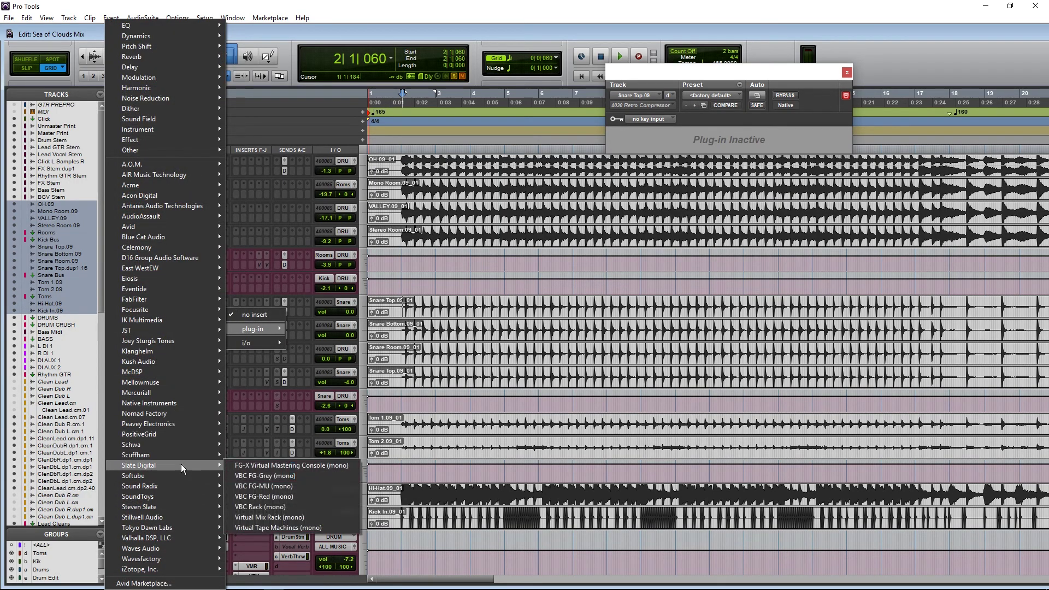
{"action": "left_click", "coordinate": [287, 520]}
Step: Load the FG-Stress compressor into rack slot A and start playback
{"action": "scroll", "coordinate": [650, 268], "scroll_direction": "down", "scroll_amount": 3}
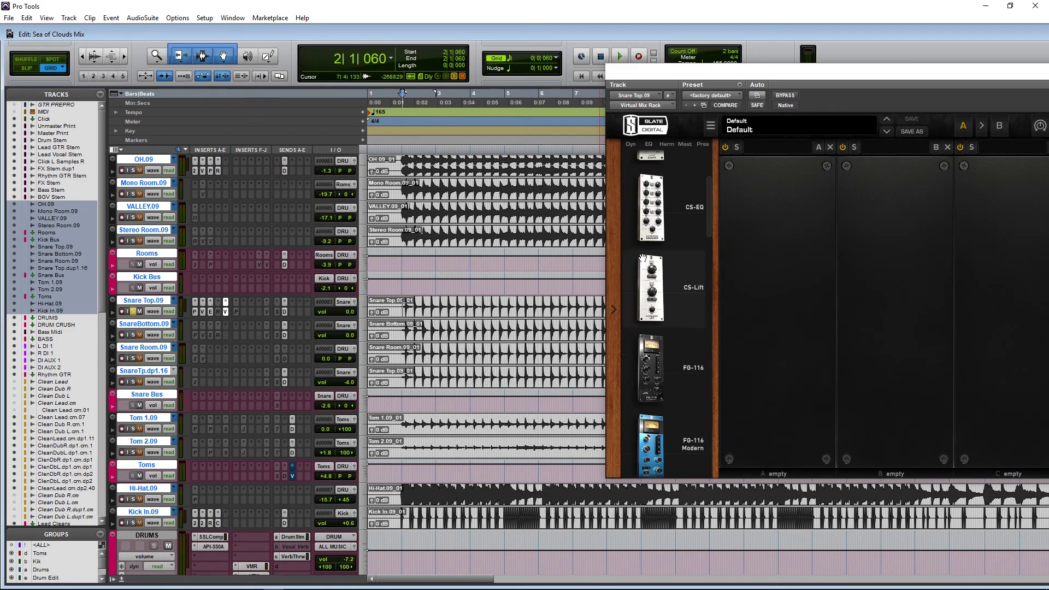
{"action": "scroll", "coordinate": [650, 273], "scroll_direction": "down", "scroll_amount": 8}
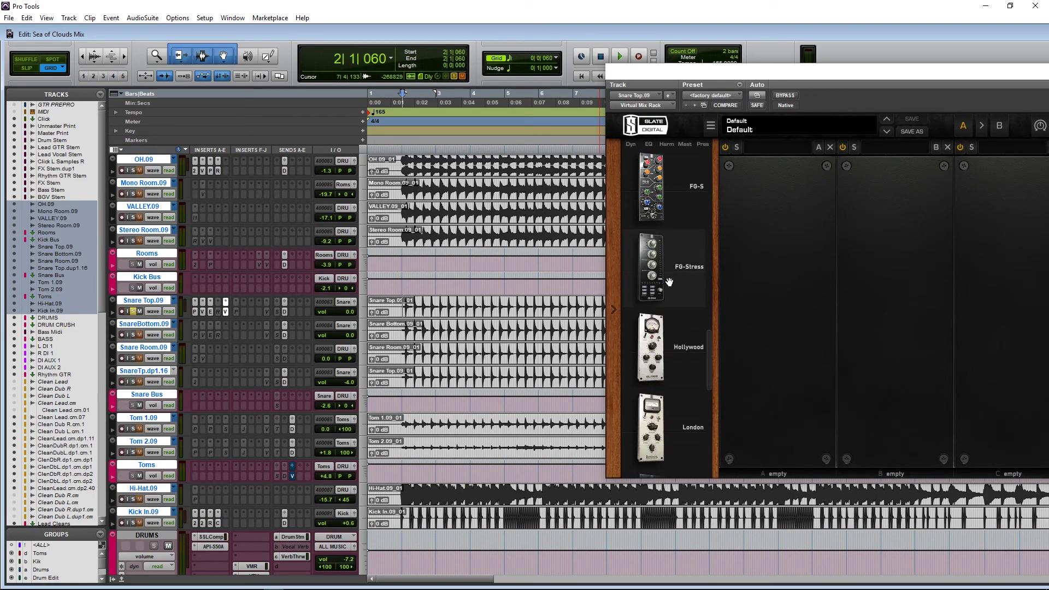
{"action": "left_click", "coordinate": [683, 274]}
{"action": "left_click_drag", "start_coordinate": [844, 66], "coordinate": [803, 61]}
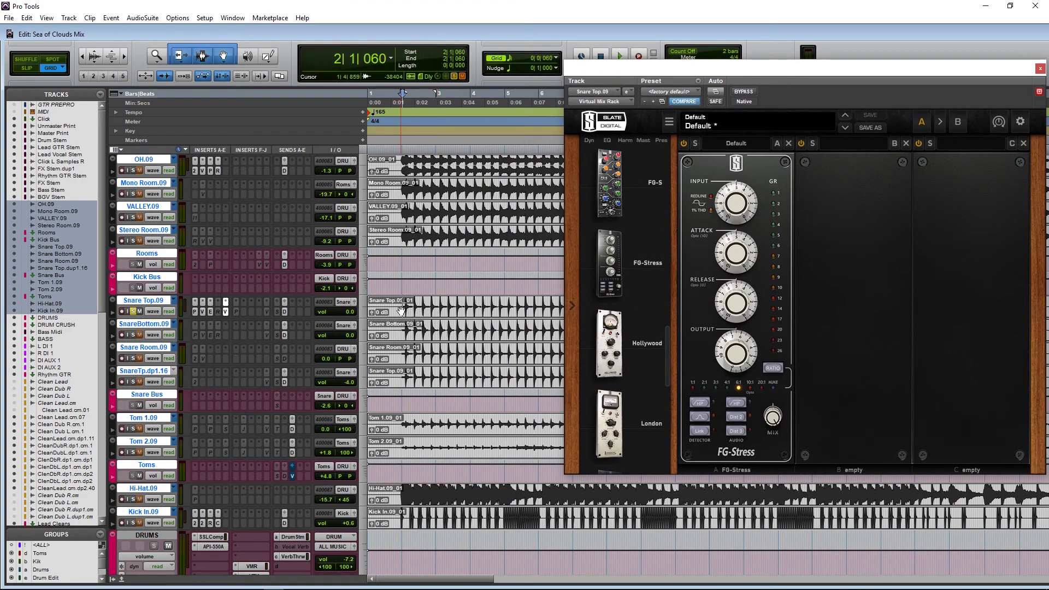
{"action": "key", "text": "space"}
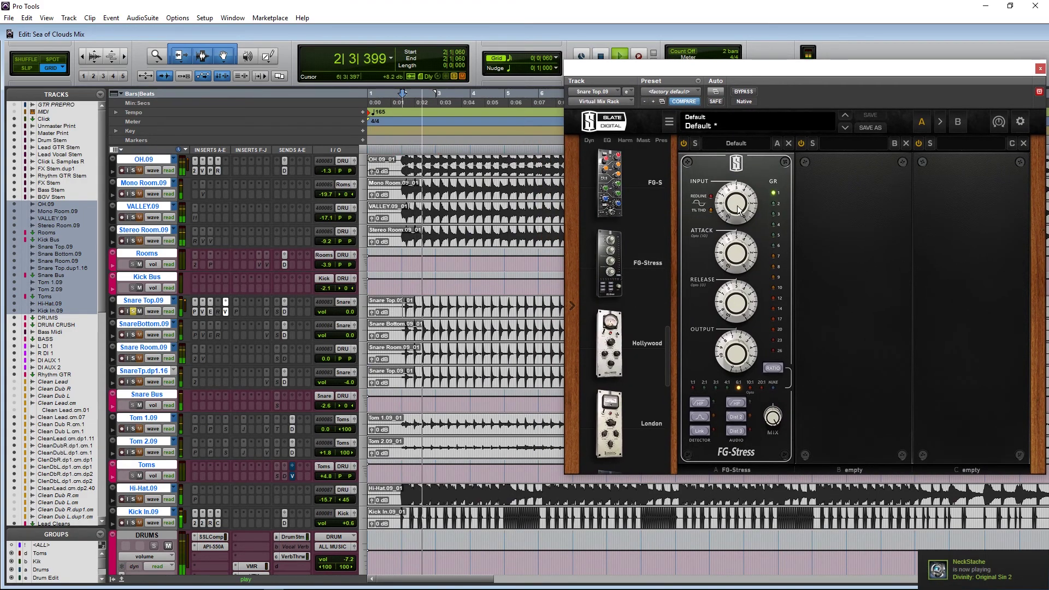
Step: Set FG-Stress input to 7.20, release about 2.70, and ratio 4:1
{"action": "left_click_drag", "start_coordinate": [739, 208], "coordinate": [745, 232]}
{"action": "left_click_drag", "start_coordinate": [743, 295], "coordinate": [744, 311]}
{"action": "left_click", "coordinate": [772, 367]}
{"action": "left_click", "coordinate": [772, 367]}
{"action": "left_click", "coordinate": [772, 367]}
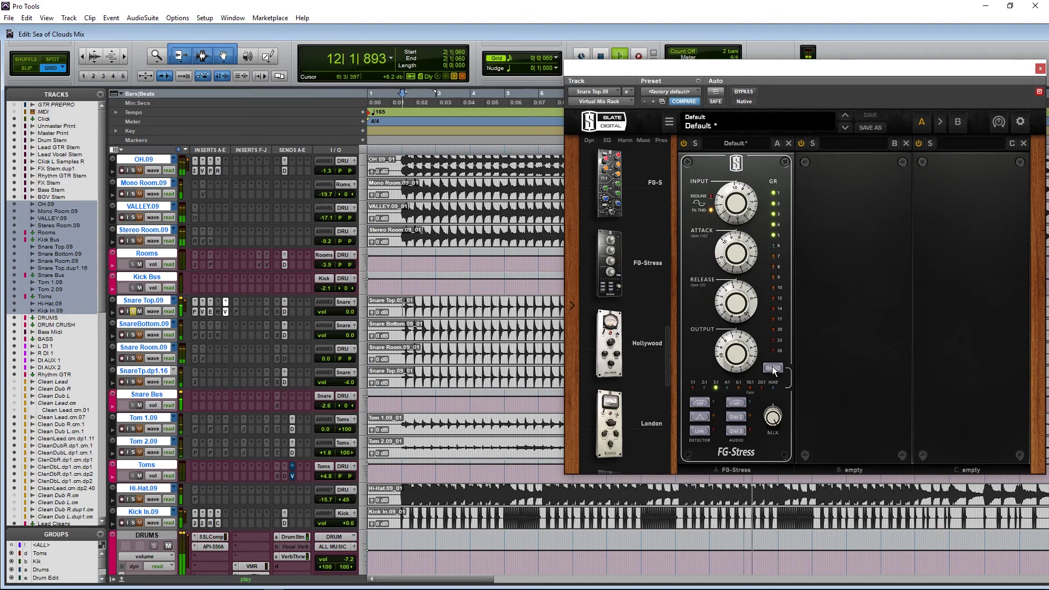
{"action": "left_click_drag", "start_coordinate": [737, 219], "coordinate": [738, 240]}
Step: Compare the rack bypassed and on, then set output to 5.90 and mix to about 58%
{"action": "left_click", "coordinate": [743, 92]}
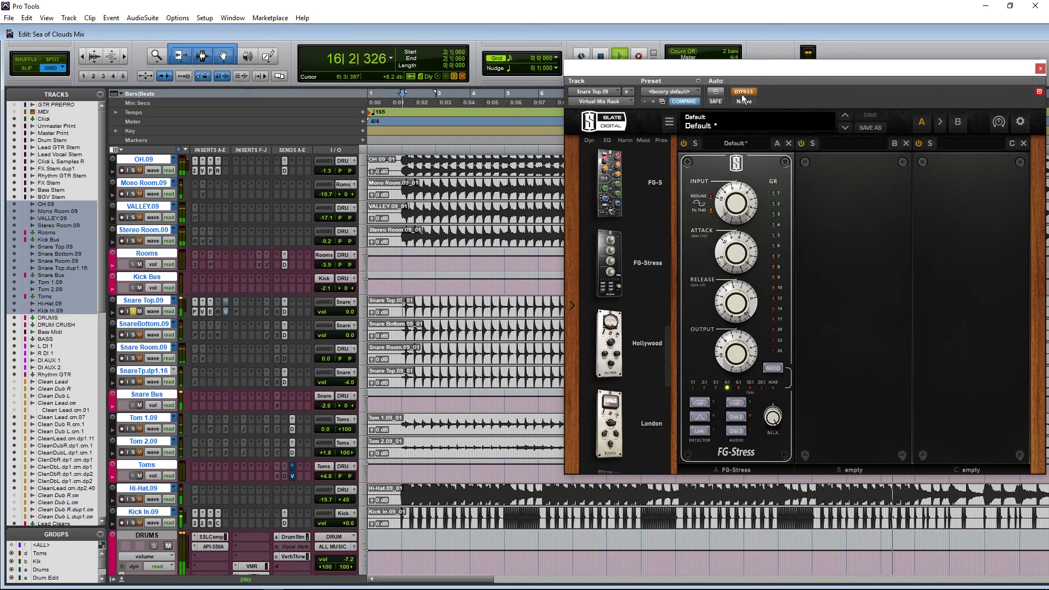
{"action": "left_click", "coordinate": [742, 93]}
{"action": "left_click_drag", "start_coordinate": [737, 355], "coordinate": [737, 362]}
{"action": "left_click_drag", "start_coordinate": [773, 419], "coordinate": [772, 459]}
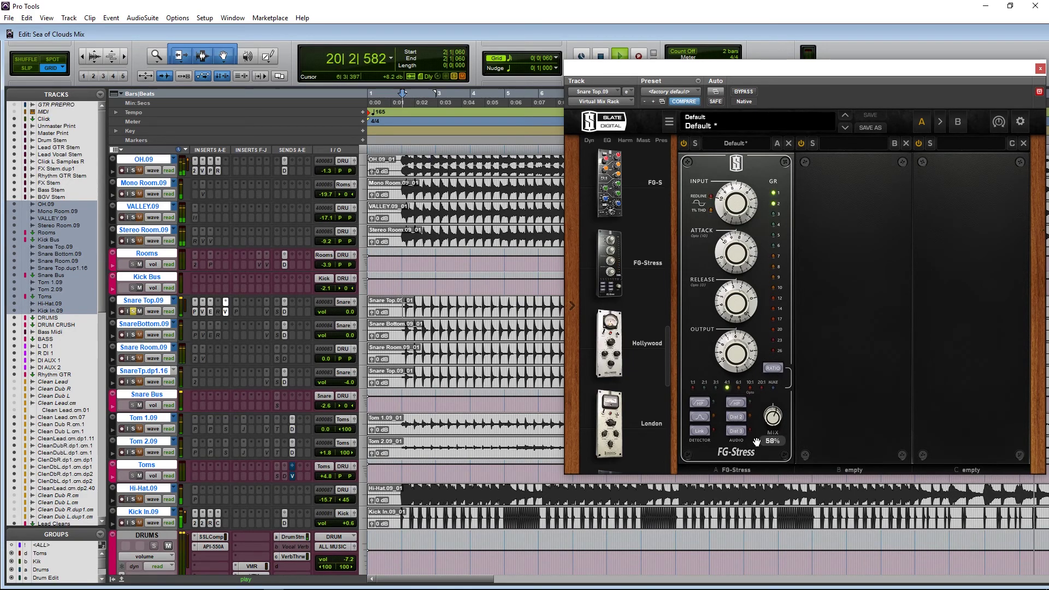
Step: Compare the snare with the Virtual Mix Rack insert bypassed and enabled, then stop playback
{"action": "right_click", "coordinate": [215, 311]}
{"action": "key", "text": "Escape"}
{"action": "left_click", "coordinate": [225, 311], "text": "ctrl"}
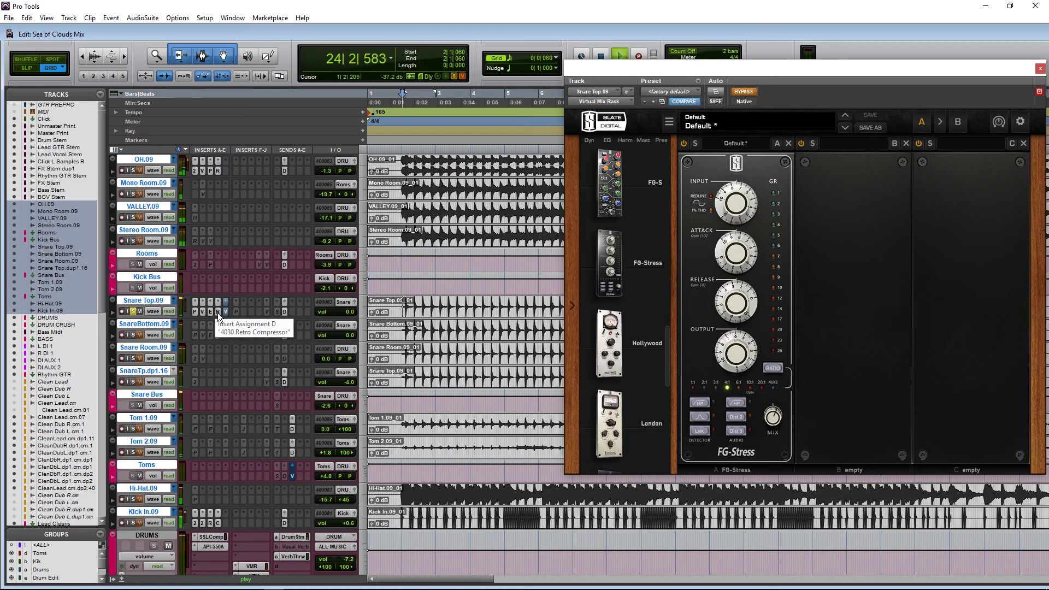
{"action": "left_click", "coordinate": [223, 312], "text": "ctrl"}
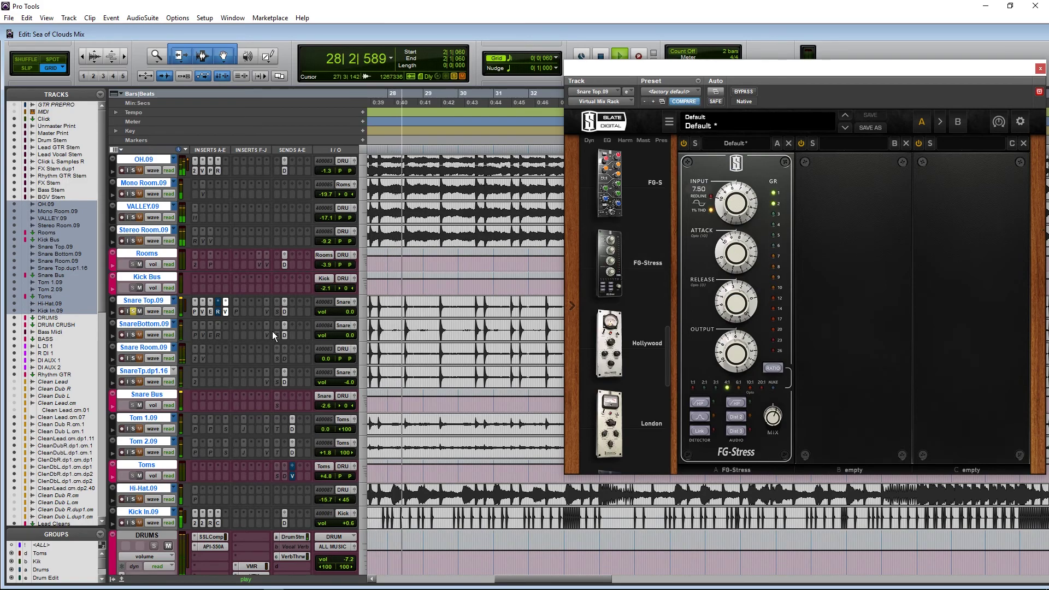
{"action": "key", "text": "space"}
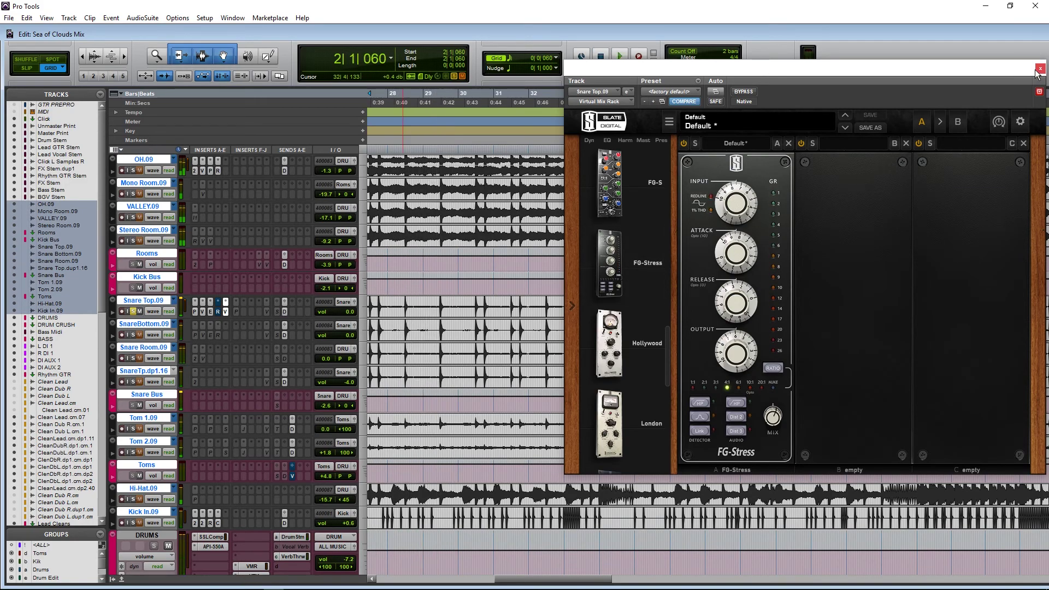
Step: Reopen the Virtual Mix Rack window to review FG-Stress, then close it
{"action": "left_click", "coordinate": [1039, 68]}
{"action": "left_click", "coordinate": [225, 312]}
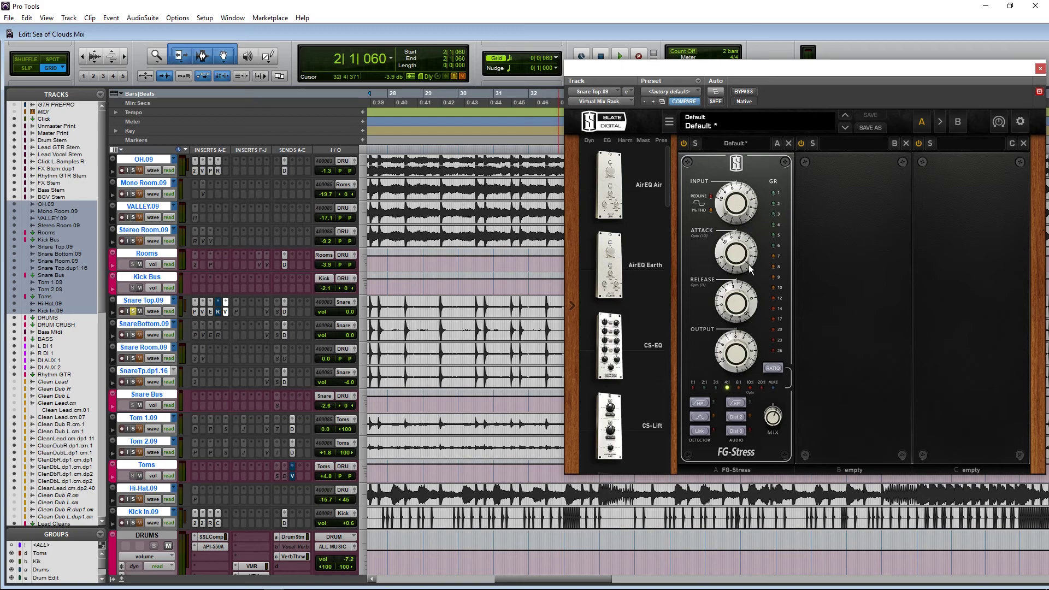
{"action": "mouse_move", "coordinate": [725, 197]}
{"action": "left_click_drag", "start_coordinate": [958, 66], "coordinate": [765, 77]}
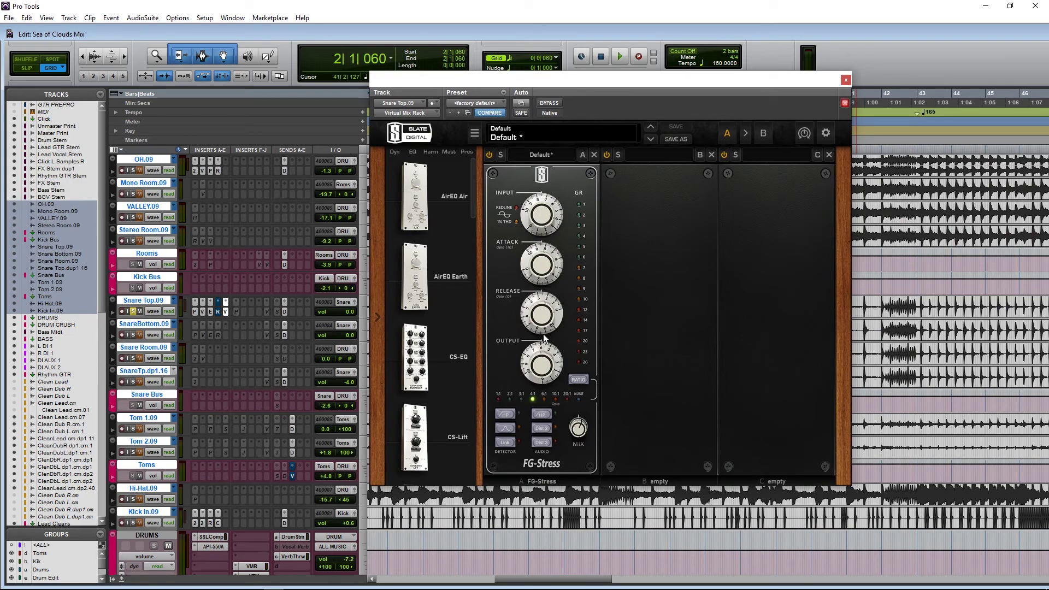
{"action": "left_click", "coordinate": [846, 80]}
Step: Un-bypass the FabFilter Pro-Q 2 insert on Snare Top.09 and make it active
{"action": "key", "text": "alt+a"}
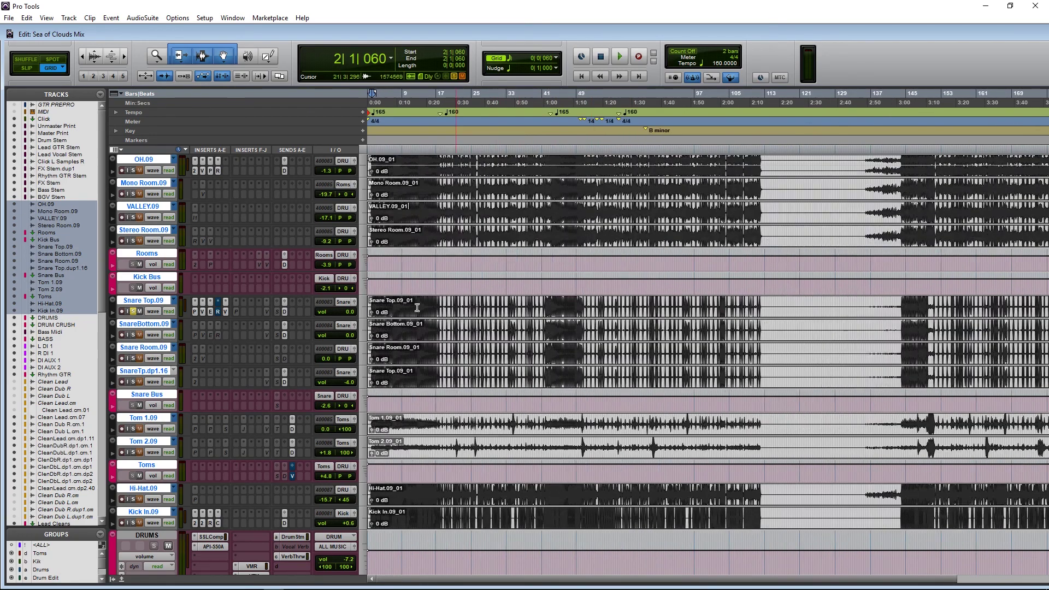
{"action": "left_click", "coordinate": [386, 308]}
{"action": "right_click", "coordinate": [218, 315]}
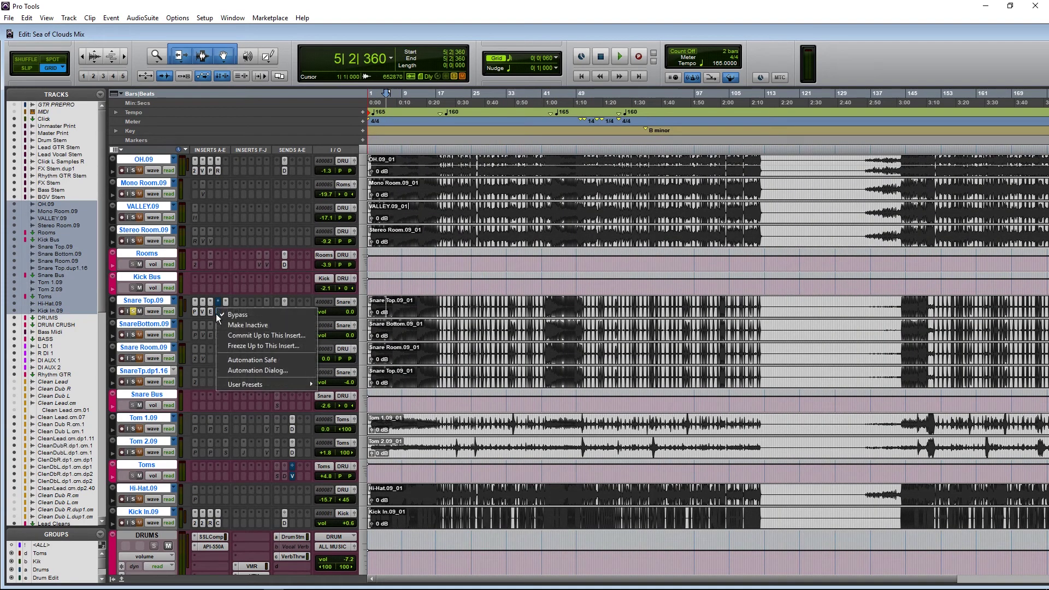
{"action": "left_click", "coordinate": [236, 314]}
{"action": "right_click", "coordinate": [236, 313]}
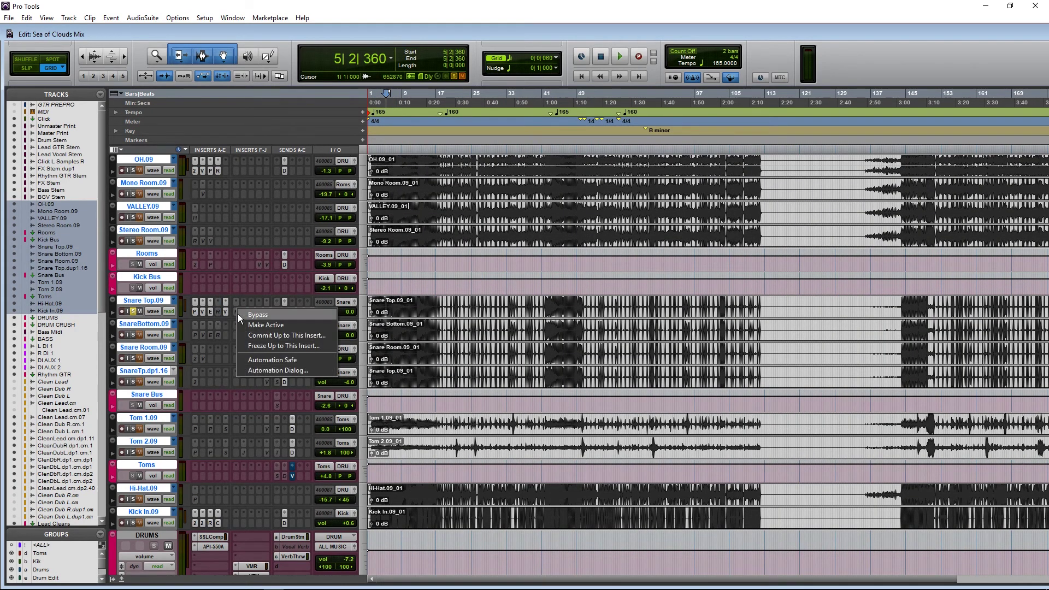
{"action": "left_click", "coordinate": [241, 320]}
Step: Solo the Pro-Q 2's 352 Hz notch band during playback to audition its -3.17 dB cut
{"action": "left_click", "coordinate": [237, 312]}
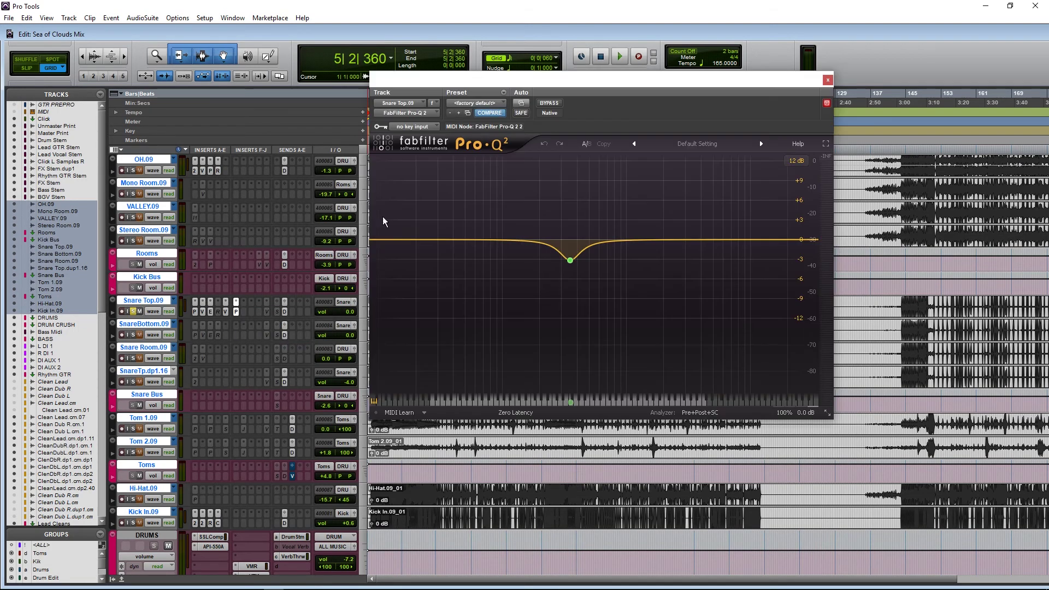
{"action": "left_click_drag", "start_coordinate": [562, 76], "coordinate": [738, 65]}
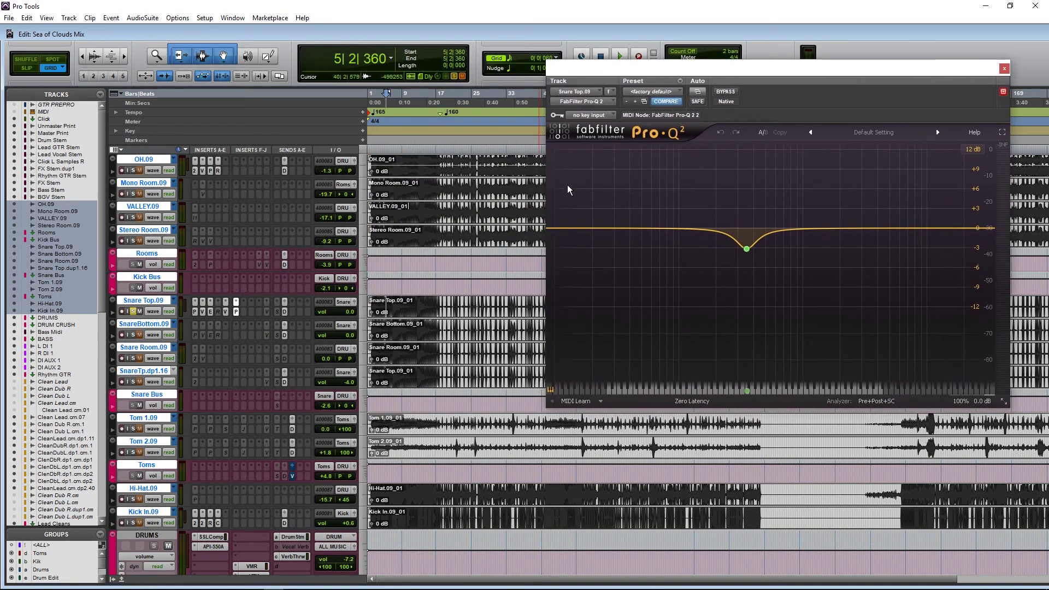
{"action": "left_click", "coordinate": [746, 249]}
{"action": "left_click", "coordinate": [387, 301]}
{"action": "key", "text": "space"}
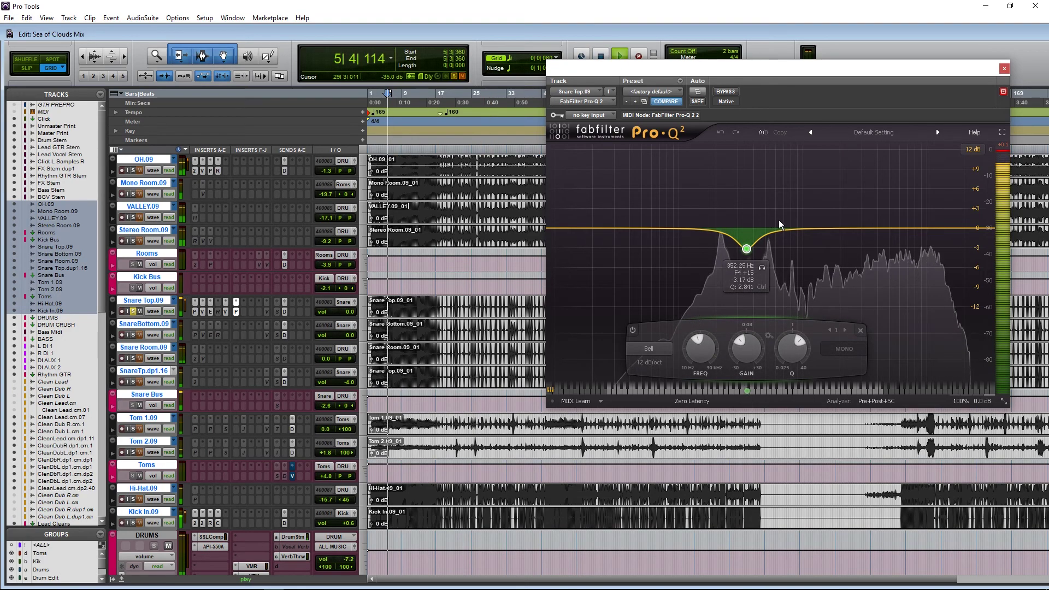
{"action": "left_click", "coordinate": [762, 269]}
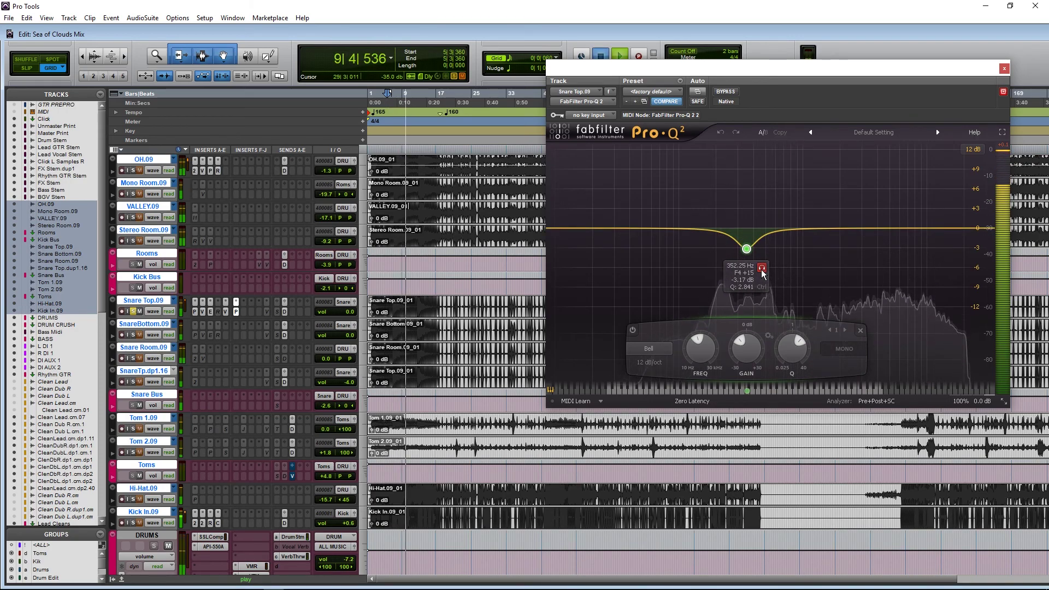
{"action": "key", "text": "space"}
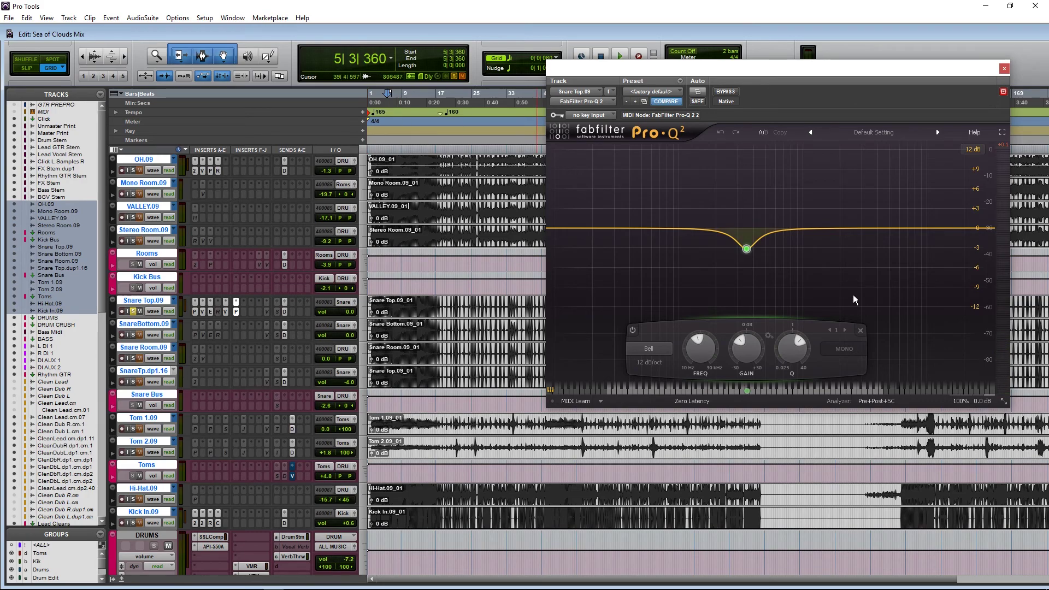
Step: Return the notch band's Q to 2.841 and close the Pro-Q 2 window
{"action": "mouse_move", "coordinate": [771, 263]}
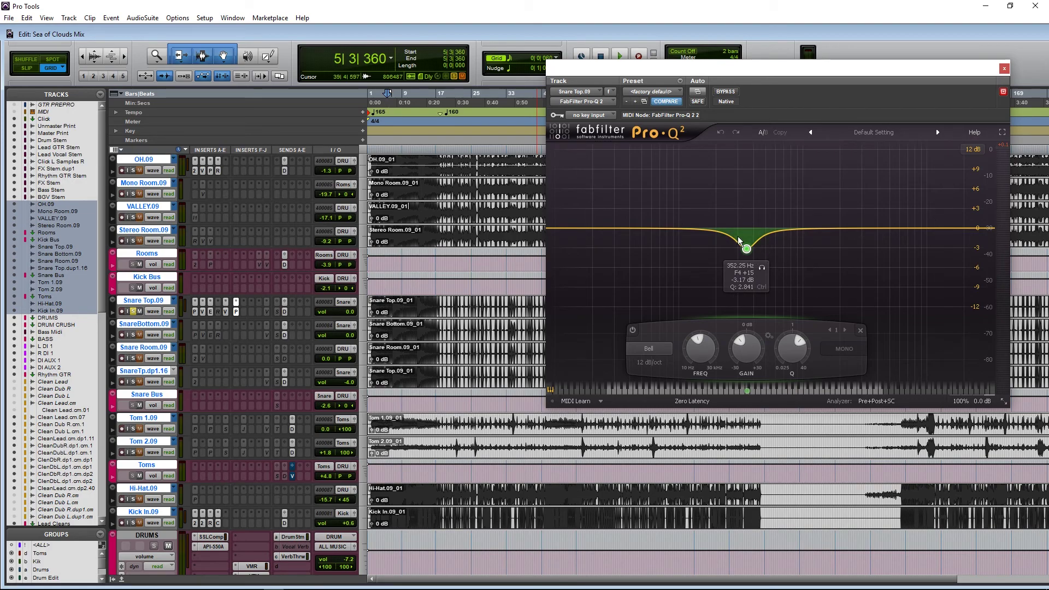
{"action": "scroll", "coordinate": [746, 250], "scroll_direction": "up", "scroll_amount": 10}
{"action": "left_click", "coordinate": [721, 131]}
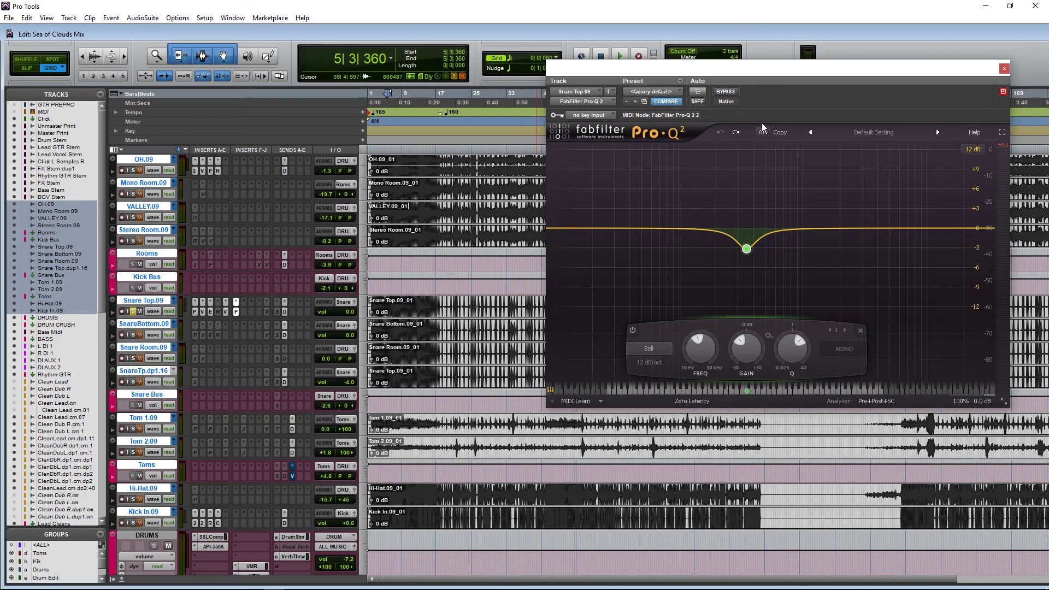
{"action": "scroll", "coordinate": [188, 298], "scroll_direction": "up", "scroll_amount": 3}
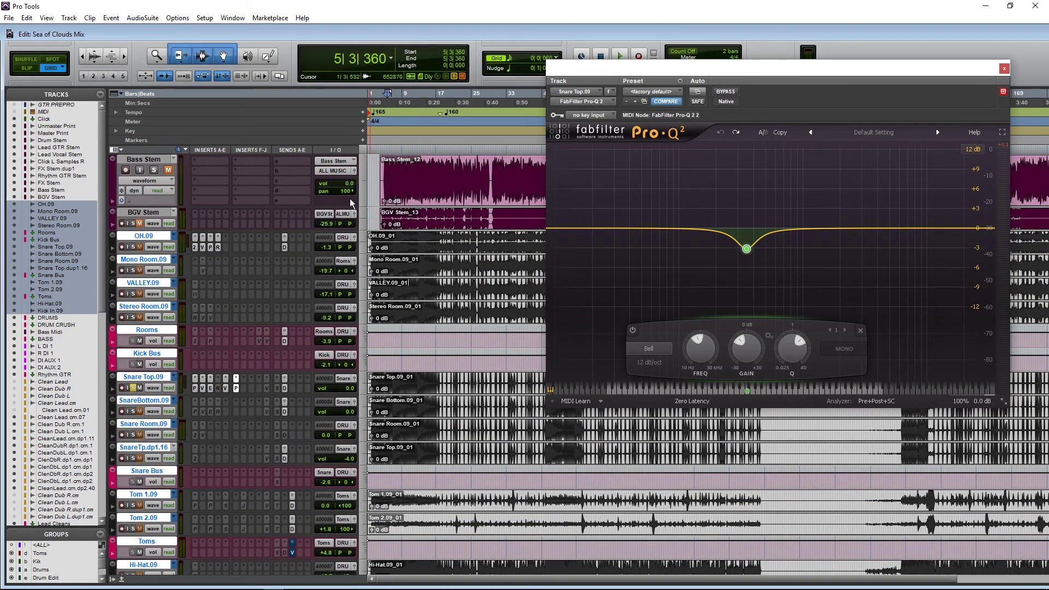
{"action": "scroll", "coordinate": [416, 284], "scroll_direction": "down", "scroll_amount": 4}
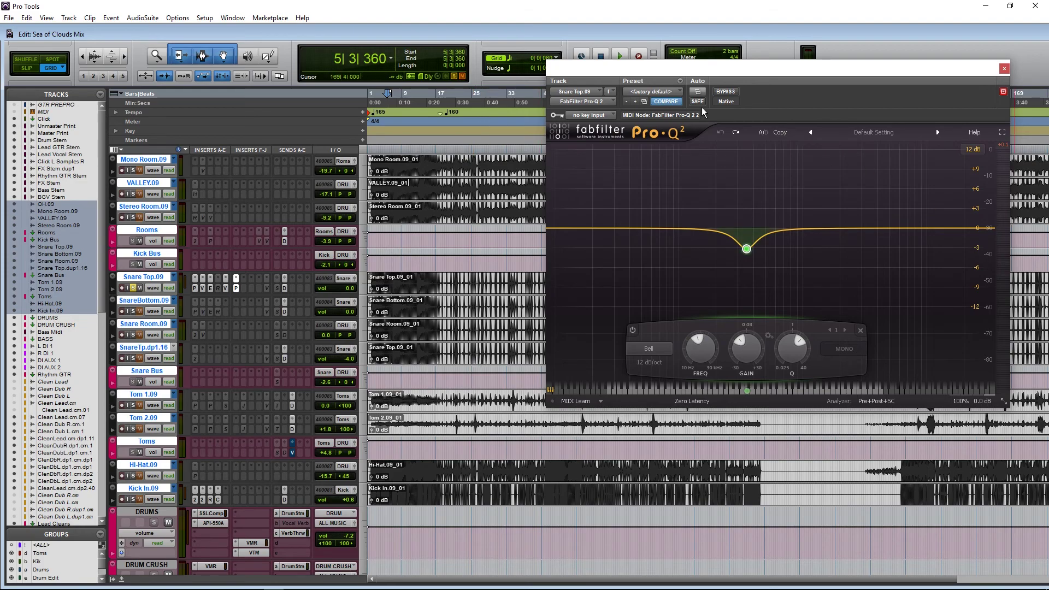
{"action": "left_click", "coordinate": [1004, 68]}
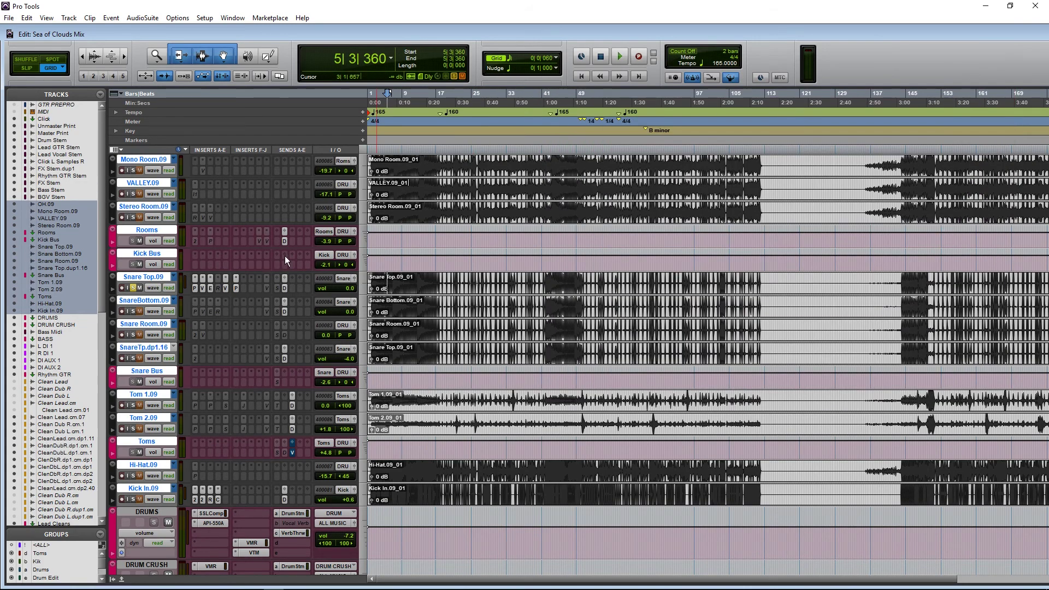
Step: Add Virtual Tape Machines to a Snare Top.09 insert and bring up its window
{"action": "left_click", "coordinate": [265, 287]}
{"action": "left_click", "coordinate": [289, 305]}
{"action": "left_click", "coordinate": [268, 288]}
{"action": "left_click", "coordinate": [267, 288]}
{"action": "left_click", "coordinate": [265, 288]}
{"action": "left_click_drag", "start_coordinate": [777, 79], "coordinate": [712, 88]}
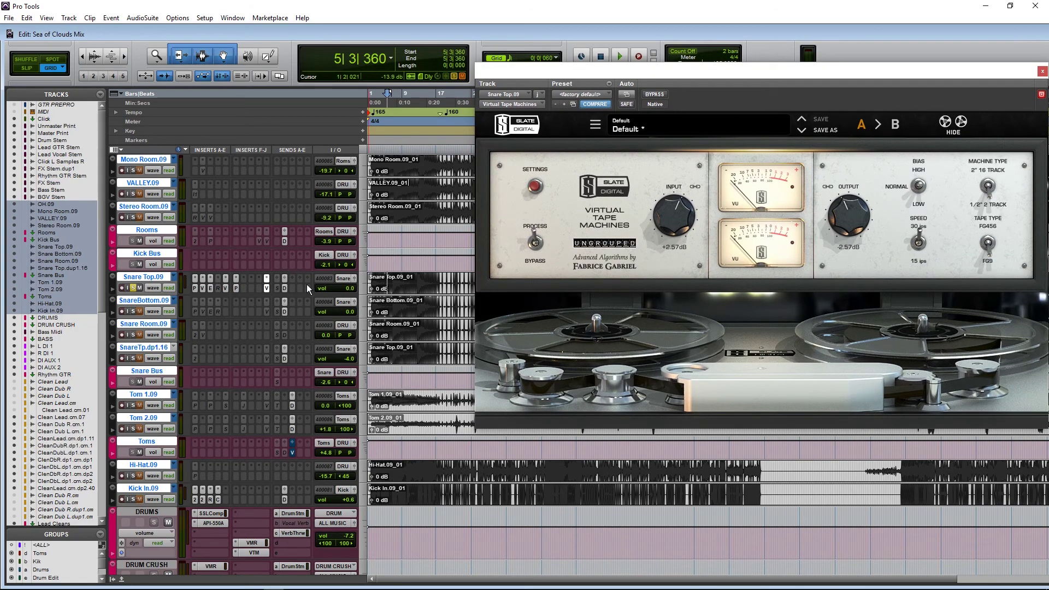
{"action": "left_click", "coordinate": [225, 288]}
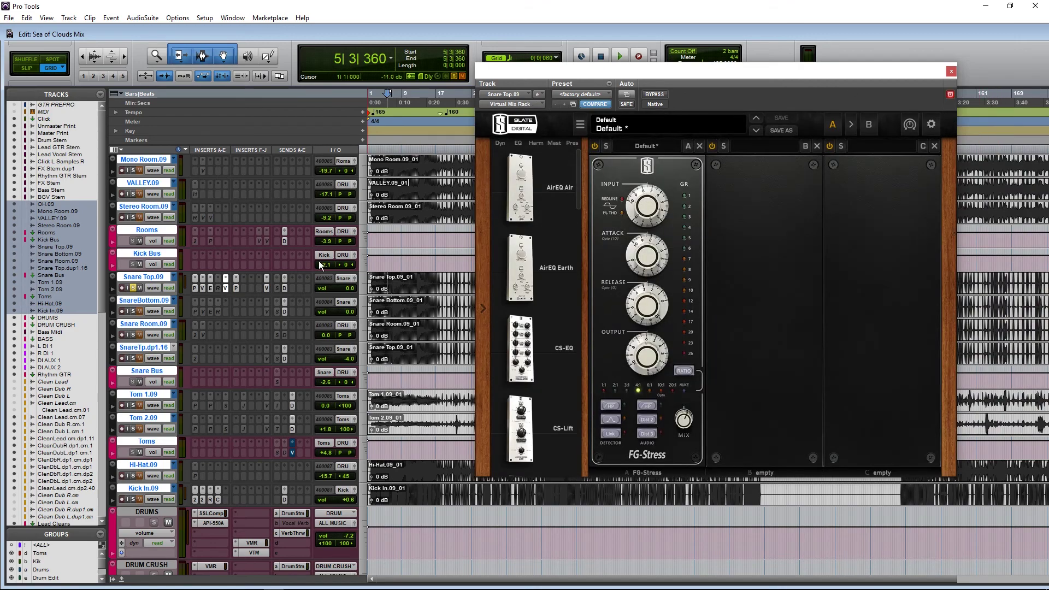
{"action": "left_click", "coordinate": [266, 288]}
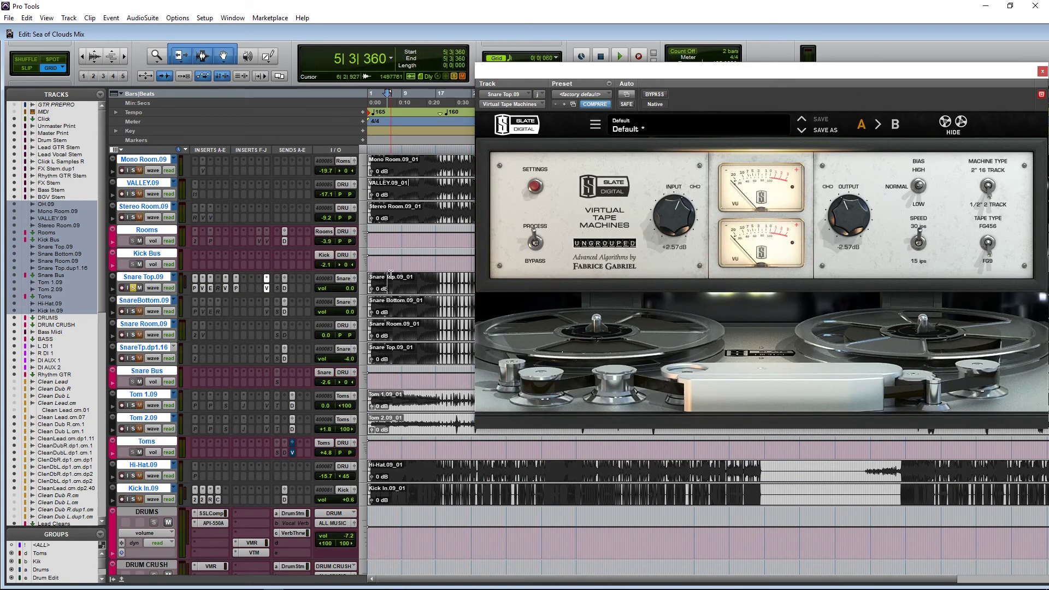
Step: Compare the snare with the tape machine bypassed and active during playback, leaving it engaged
{"action": "left_click", "coordinate": [652, 96]}
{"action": "key", "text": "space"}
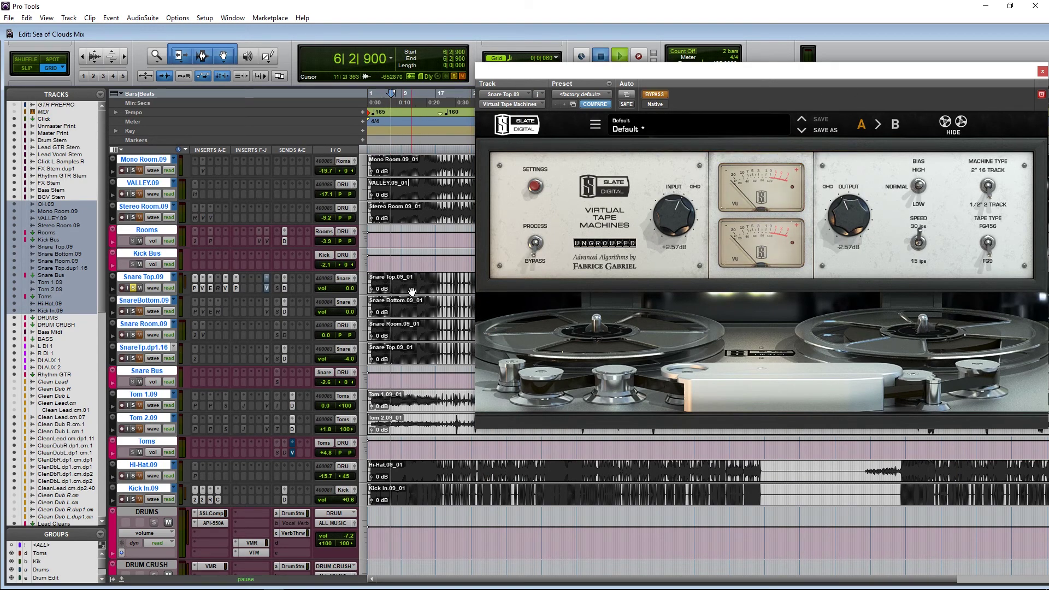
{"action": "left_click", "coordinate": [655, 95]}
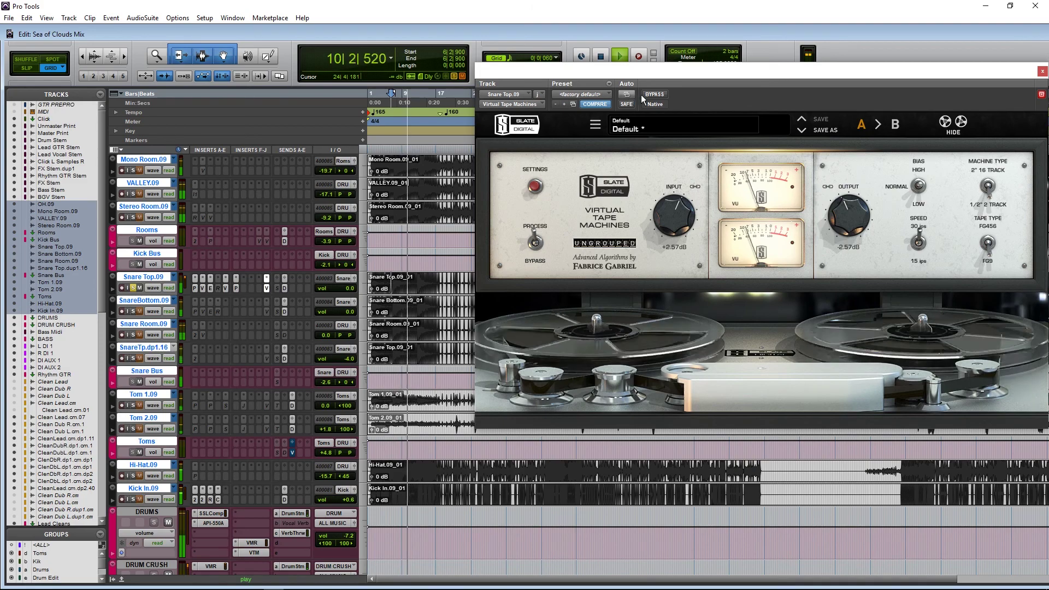
{"action": "left_click", "coordinate": [655, 96]}
{"action": "left_click", "coordinate": [655, 95]}
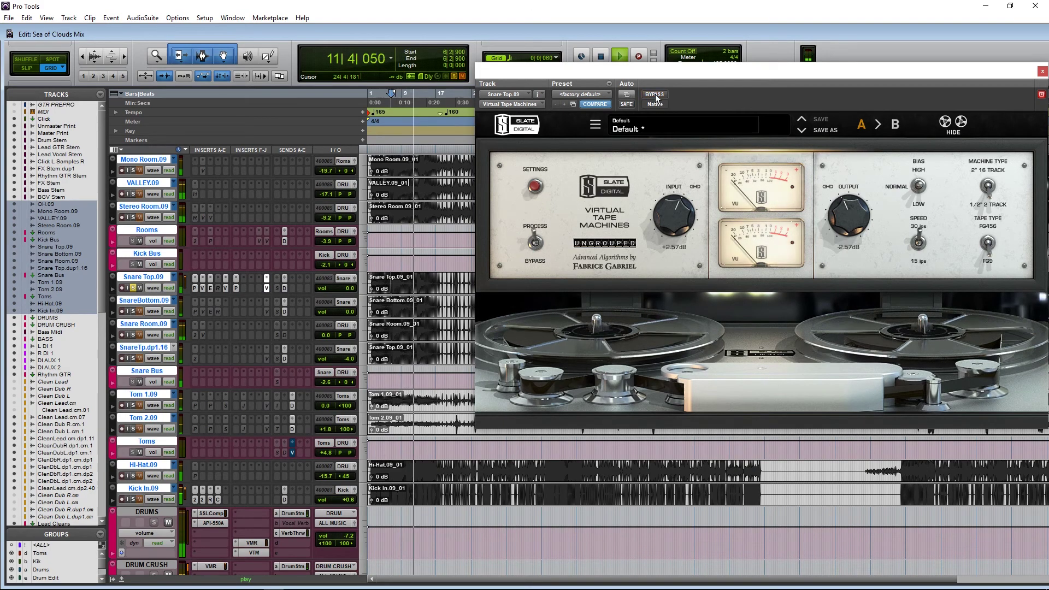
{"action": "key", "text": "space"}
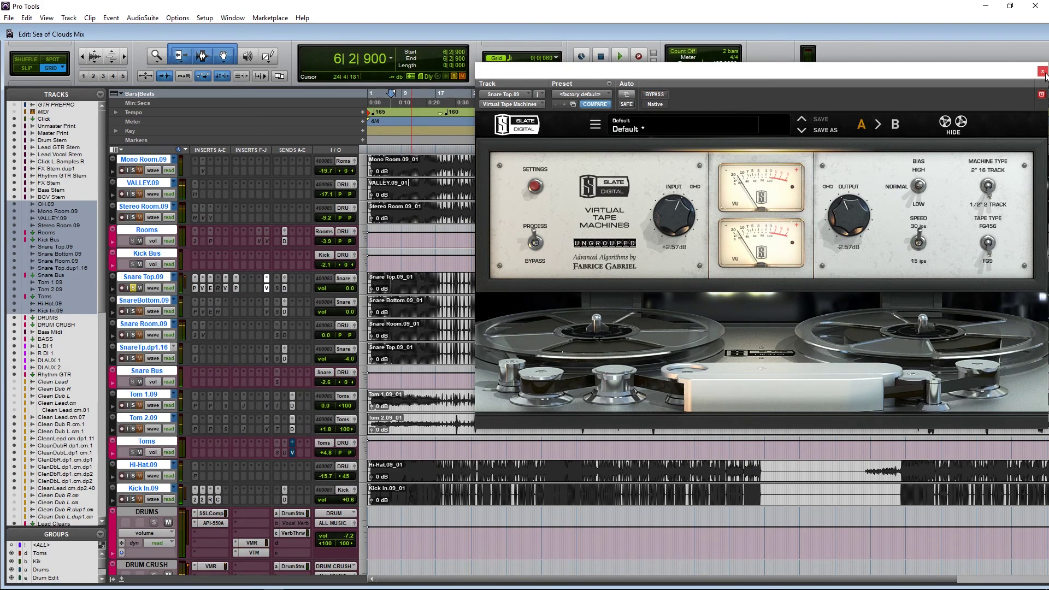
Step: Close the tape machine window and bring up Snare Top.09's -17.4 dB send to Snare Verb
{"action": "left_click", "coordinate": [1042, 71]}
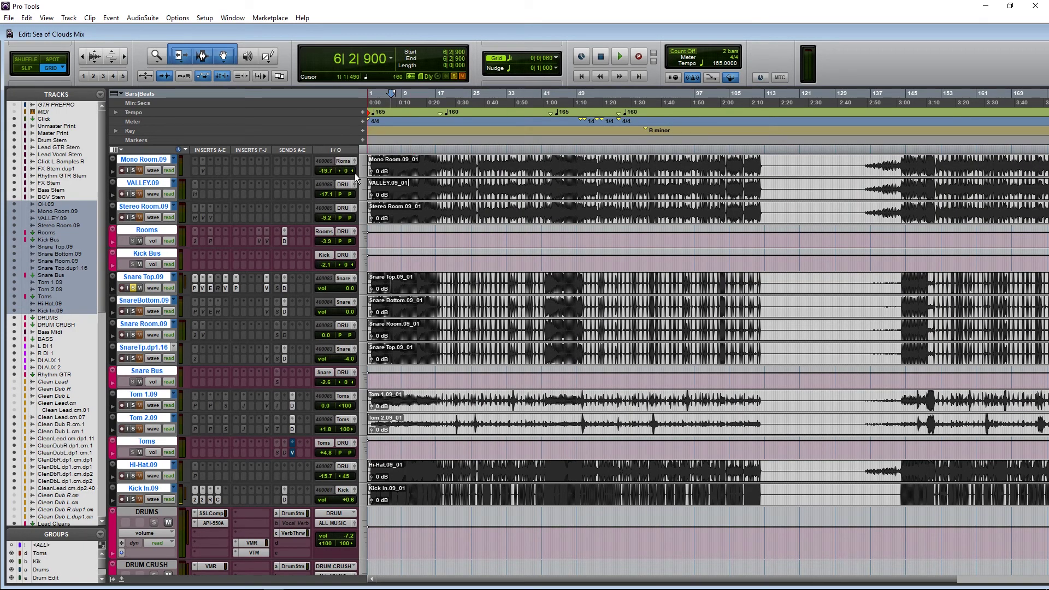
{"action": "left_click", "coordinate": [267, 288]}
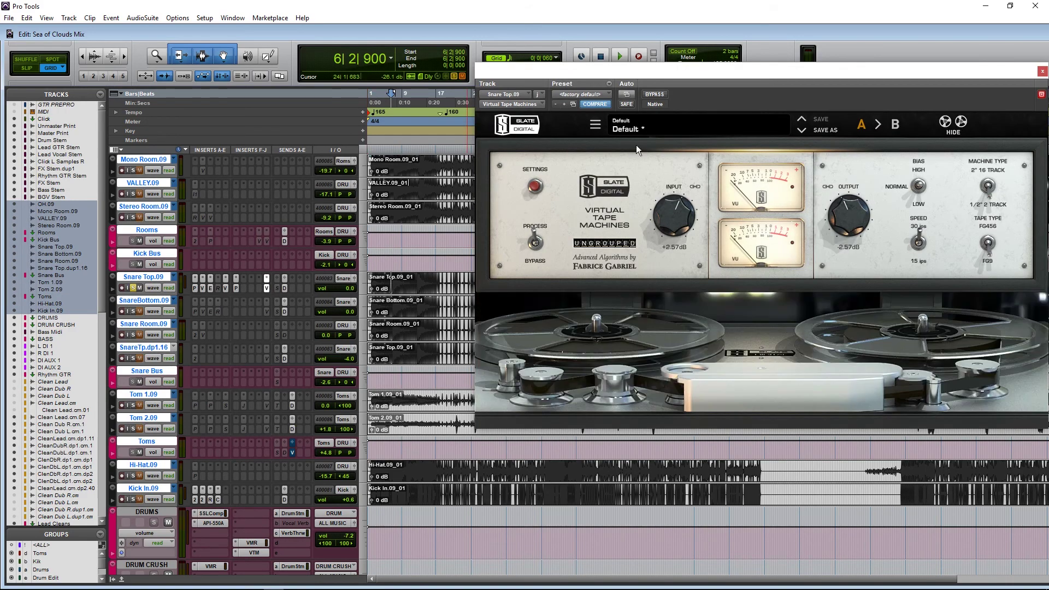
{"action": "left_click", "coordinate": [1042, 71]}
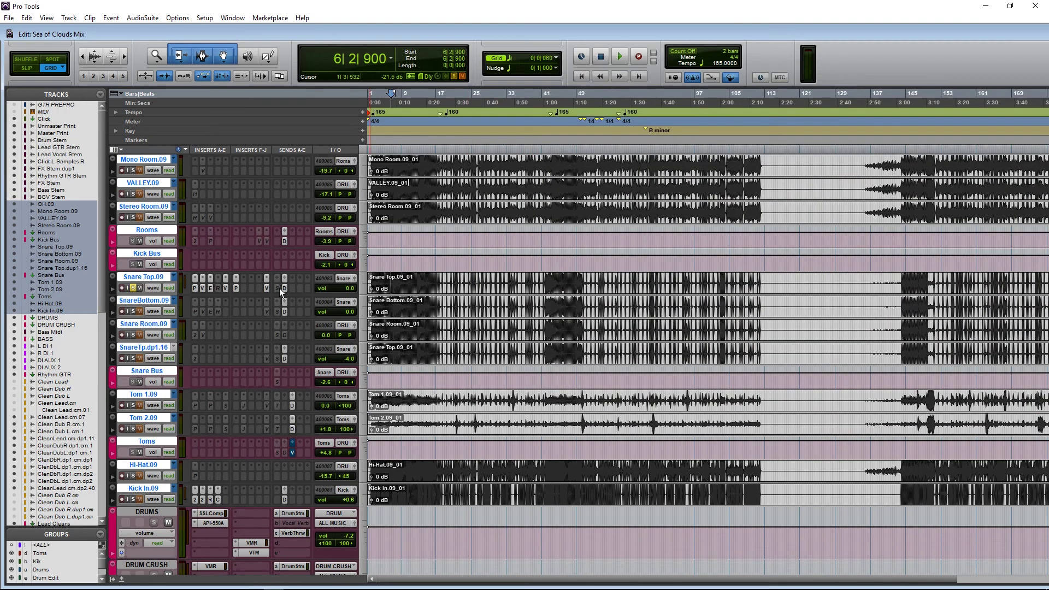
{"action": "left_click", "coordinate": [279, 288]}
{"action": "left_click", "coordinate": [319, 304]}
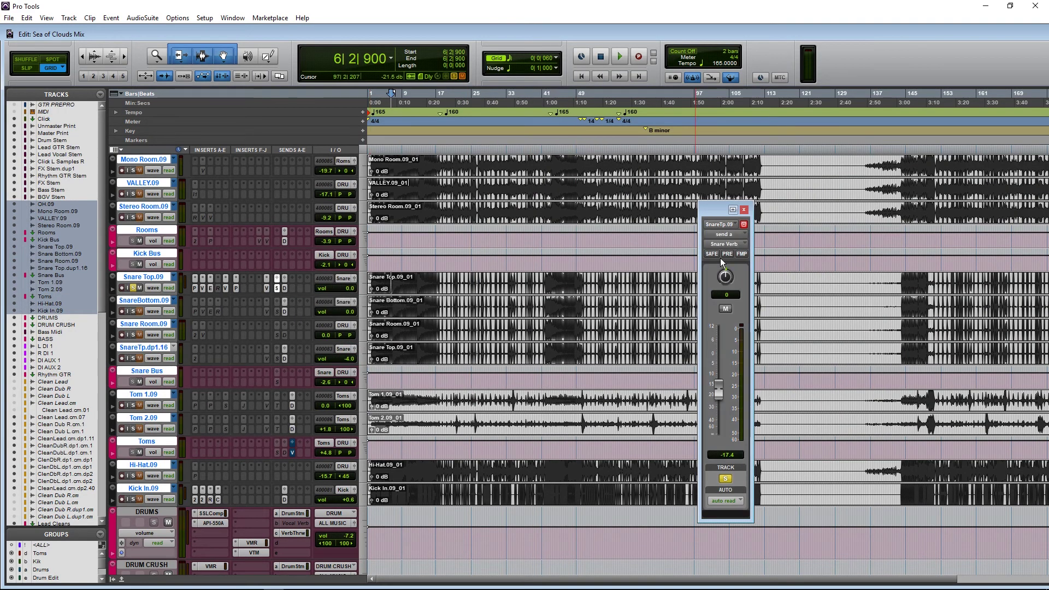
{"action": "scroll", "coordinate": [445, 312], "scroll_direction": "down", "scroll_amount": 4}
{"action": "key", "text": "space"}
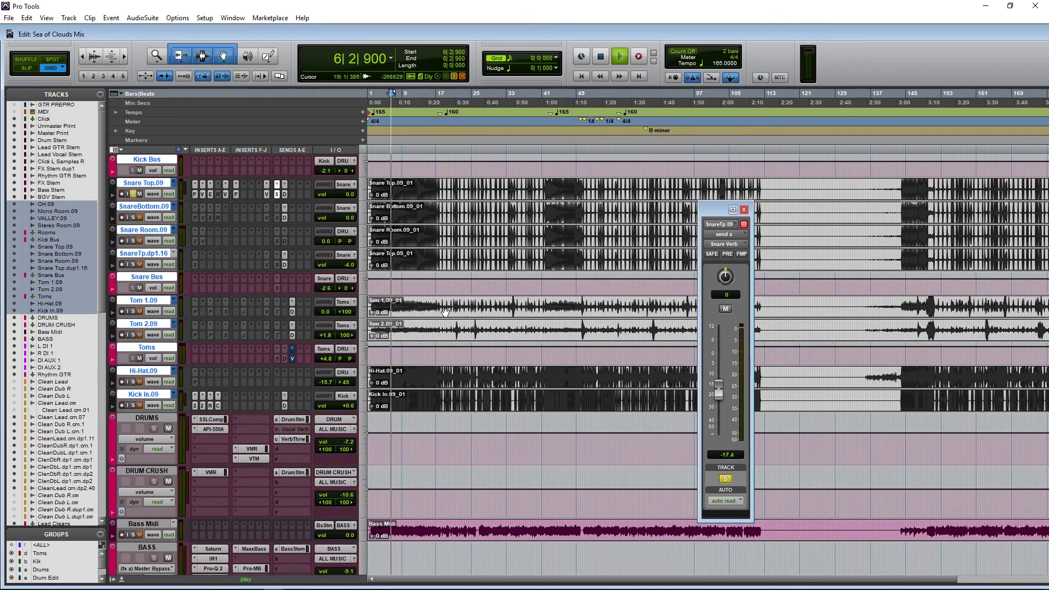
{"action": "key", "text": "space"}
Step: Bring the Snare Verb aux into view and play the snare through its reverb
{"action": "scroll", "coordinate": [477, 345], "scroll_direction": "down", "scroll_amount": 4}
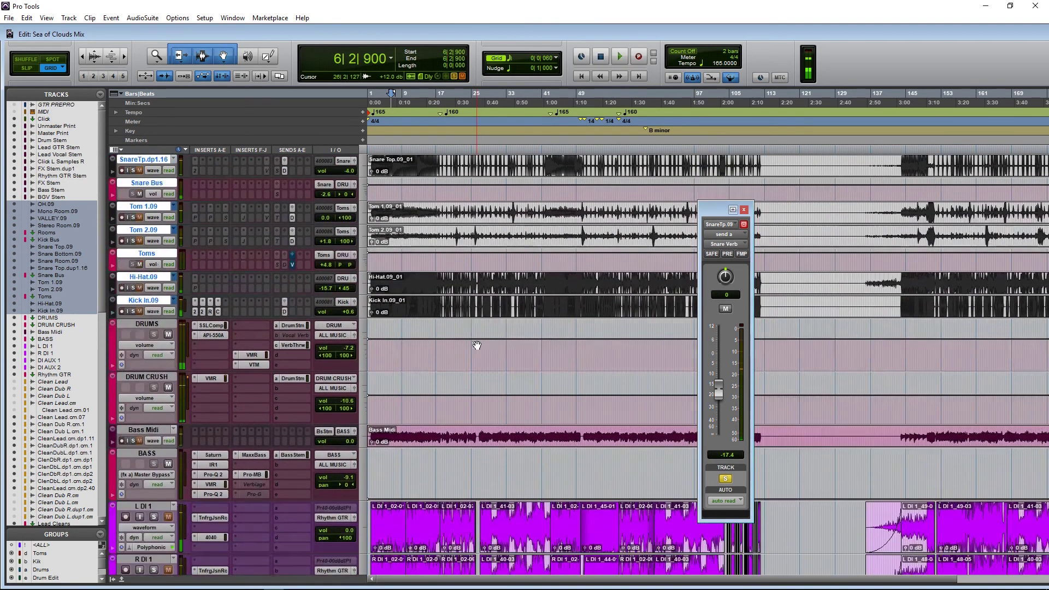
{"action": "scroll", "coordinate": [477, 345], "scroll_direction": "down", "scroll_amount": 20}
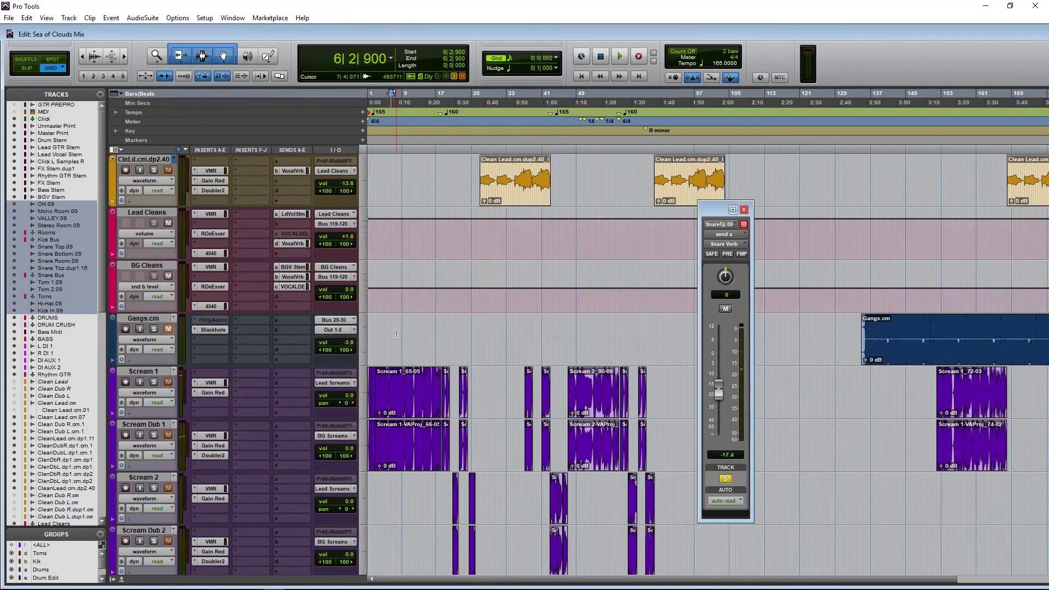
{"action": "scroll", "coordinate": [397, 333], "scroll_direction": "down", "scroll_amount": 10}
{"action": "scroll", "coordinate": [347, 363], "scroll_direction": "down", "scroll_amount": 10}
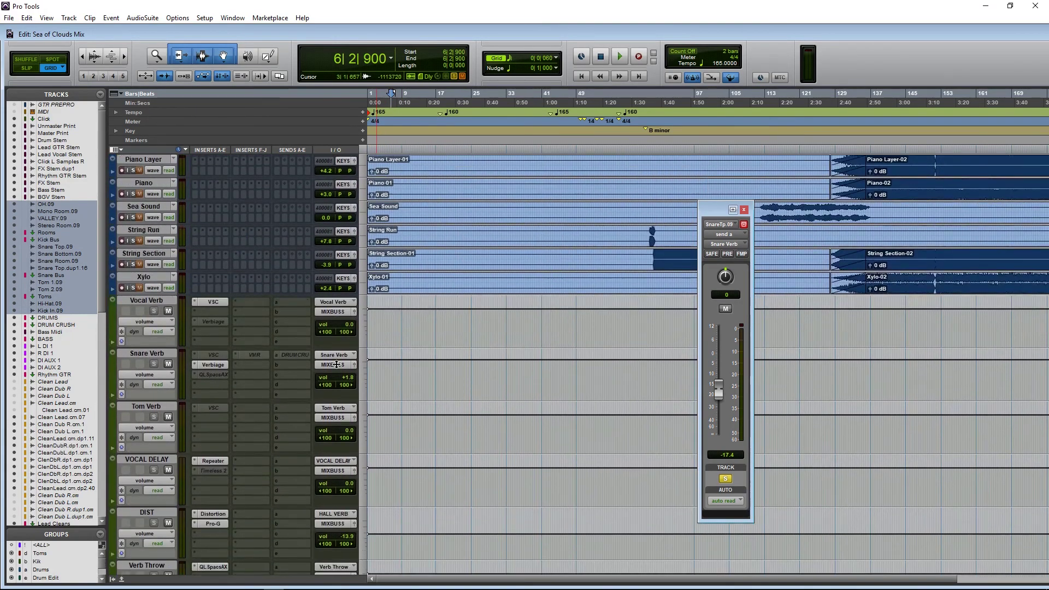
{"action": "key", "text": "space"}
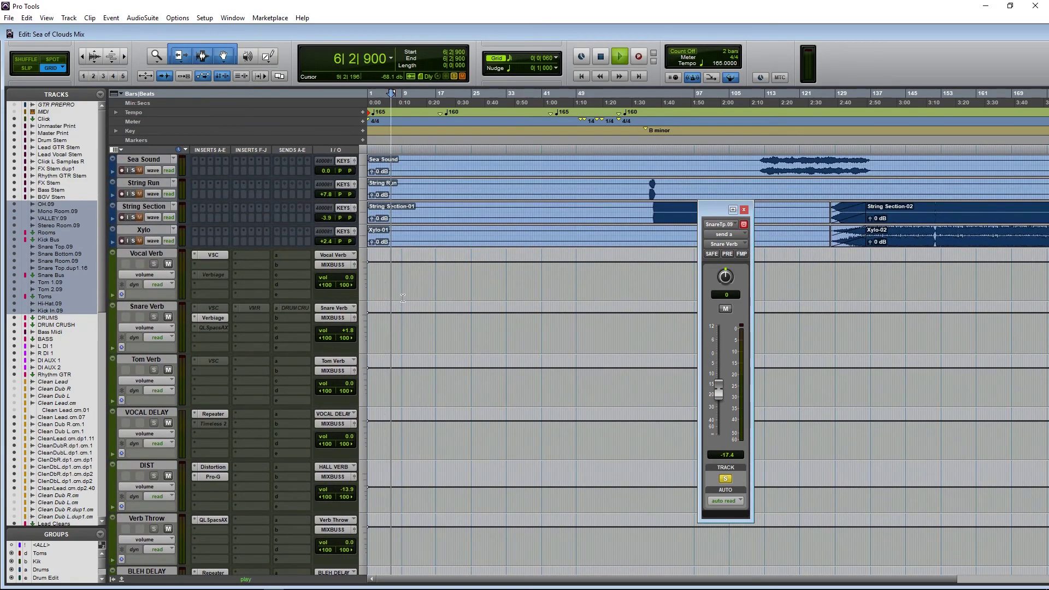
{"action": "key", "text": "space"}
Step: Check Snare Verb's Verbiage, VSC and QL Spaces inserts, then make Verbiage inactive
{"action": "left_click", "coordinate": [214, 318]}
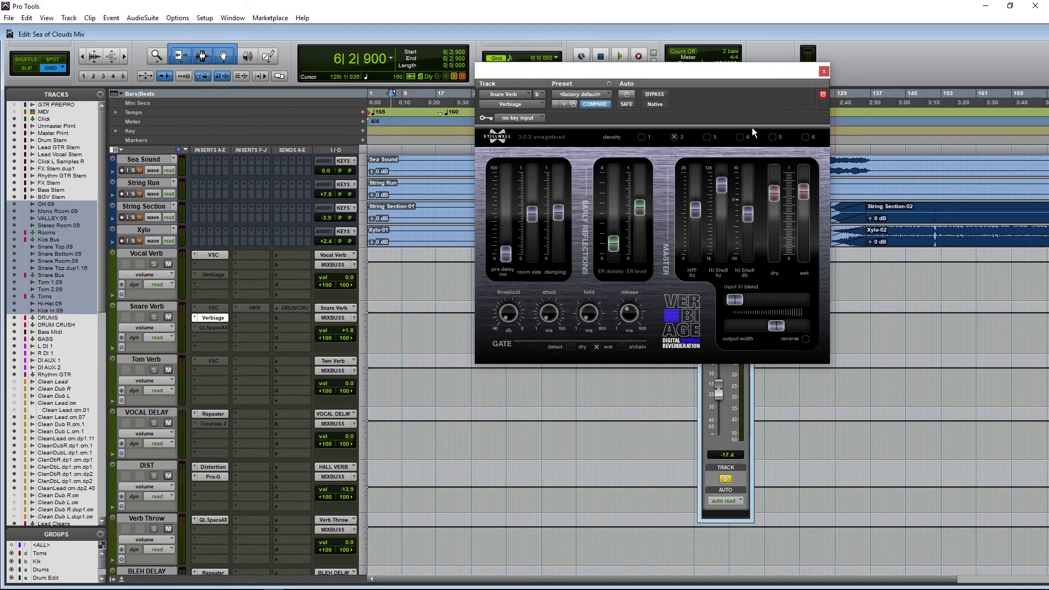
{"action": "left_click", "coordinate": [823, 72]}
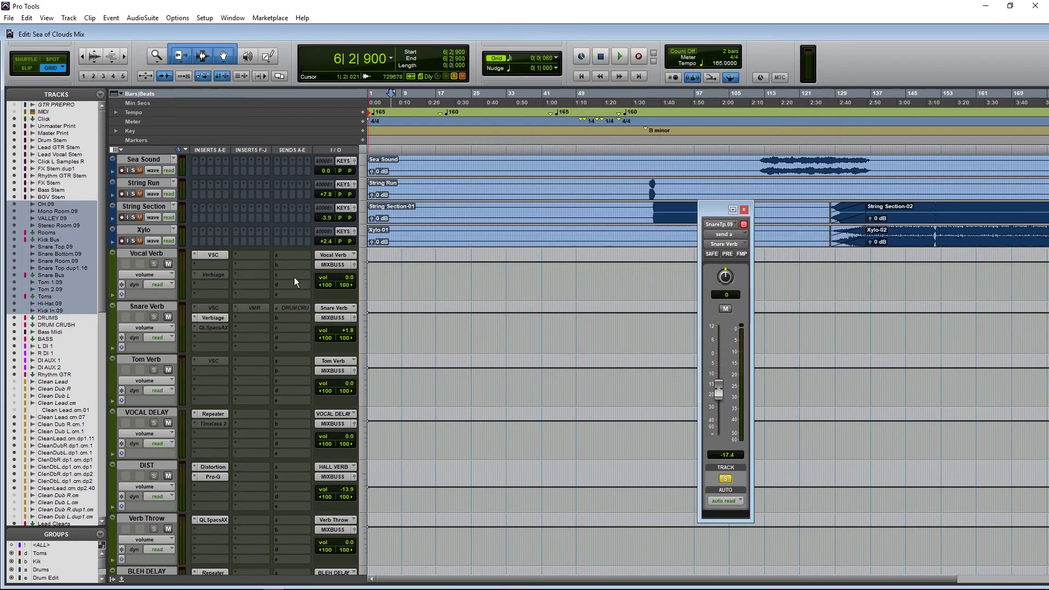
{"action": "left_click", "coordinate": [213, 307]}
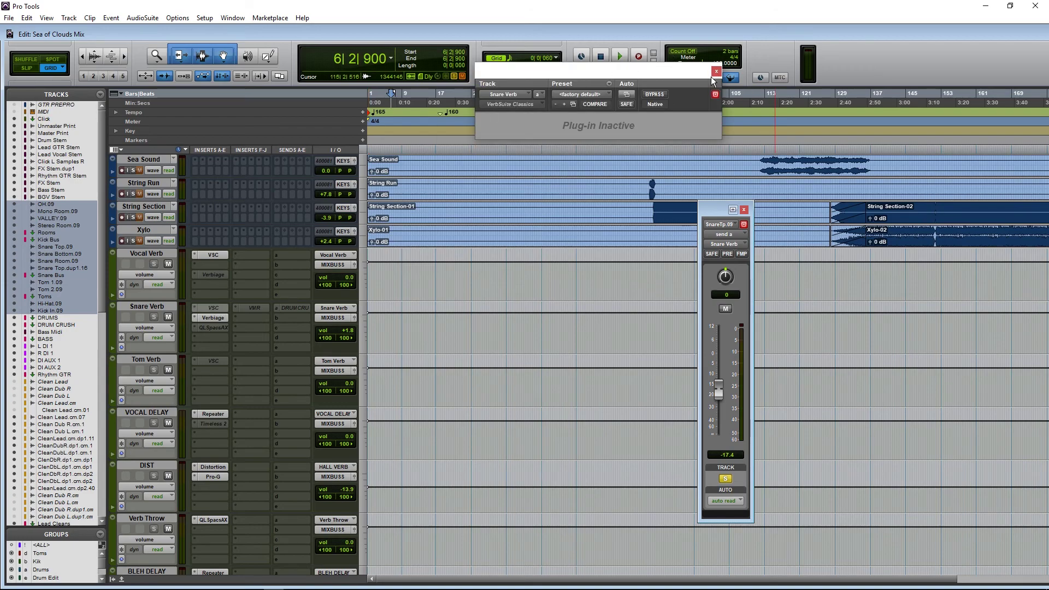
{"action": "left_click", "coordinate": [210, 327]}
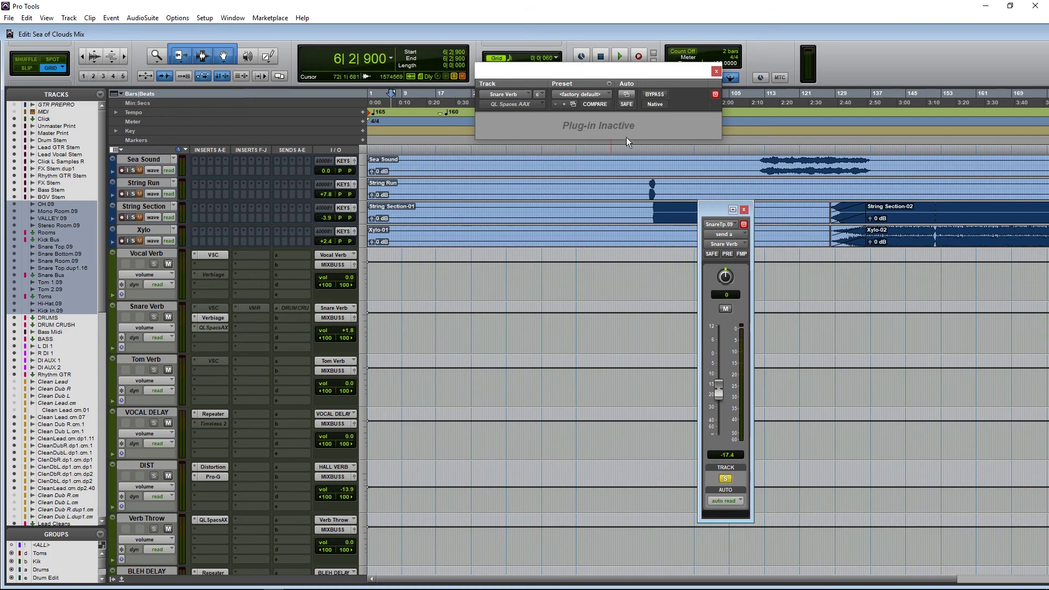
{"action": "right_click", "coordinate": [212, 322]}
{"action": "left_click", "coordinate": [224, 333]}
{"action": "right_click", "coordinate": [208, 330]}
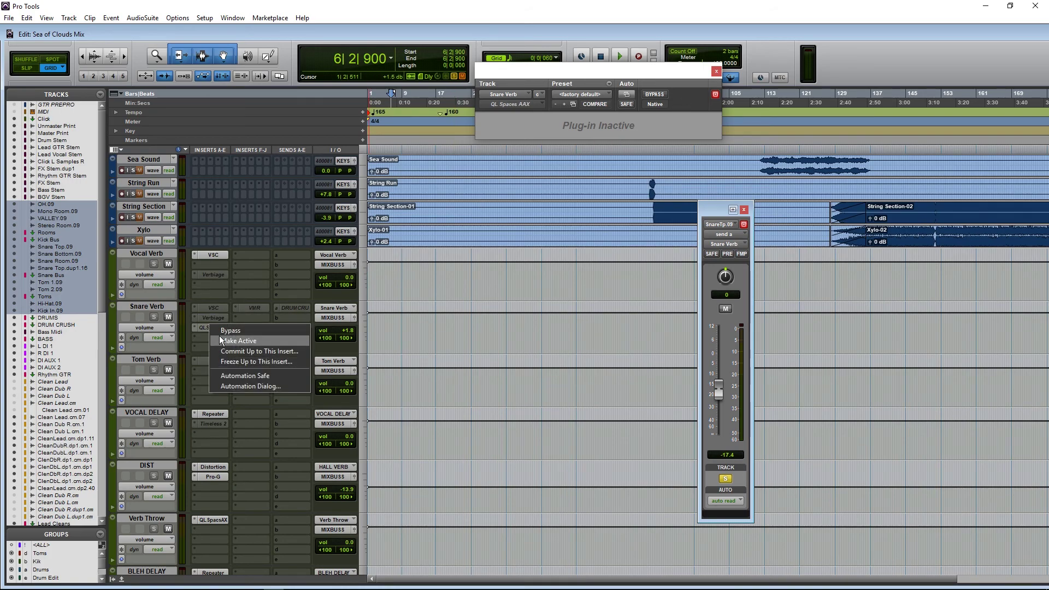
Step: Activate QL Spaces, load Rock Drums Guitar's Big Drum Room 8 TS FR 1.5s, and play from bar 17
{"action": "left_click", "coordinate": [219, 335]}
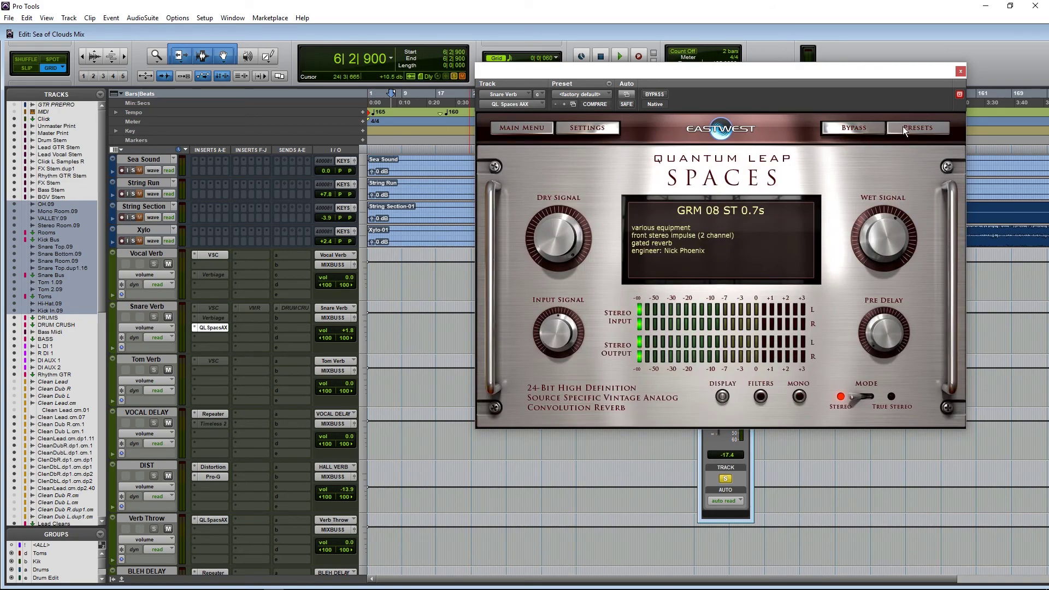
{"action": "left_click", "coordinate": [900, 127]}
{"action": "left_click", "coordinate": [581, 175]}
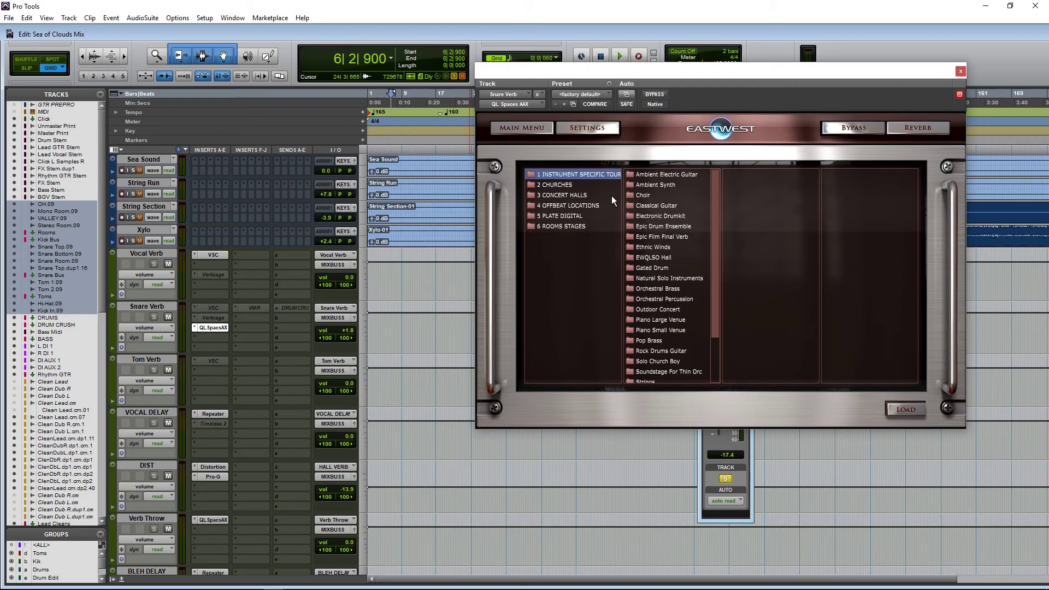
{"action": "scroll", "coordinate": [689, 284], "scroll_direction": "down", "scroll_amount": 2}
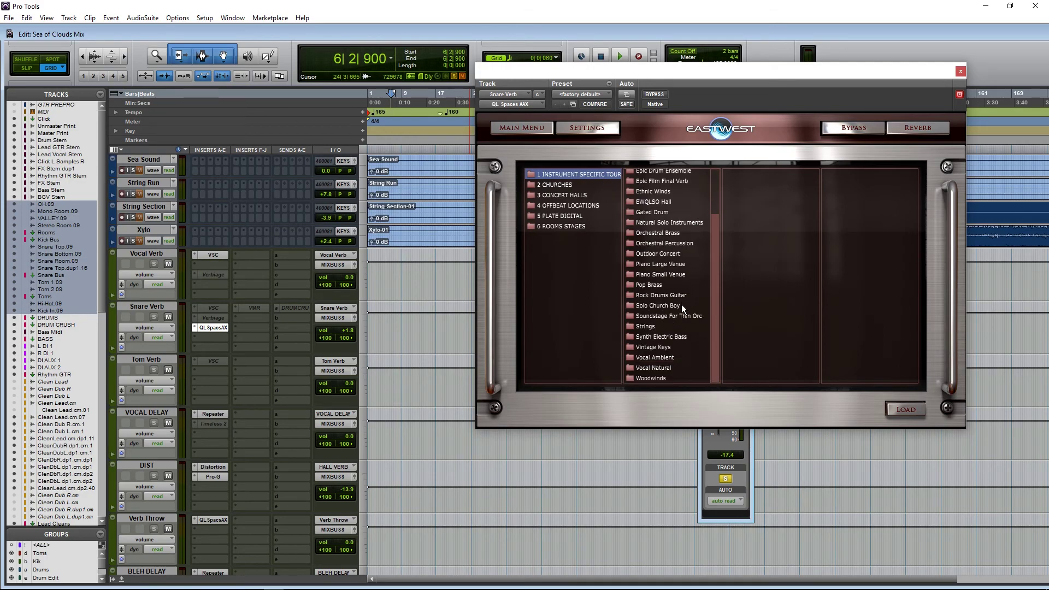
{"action": "left_click", "coordinate": [672, 295]}
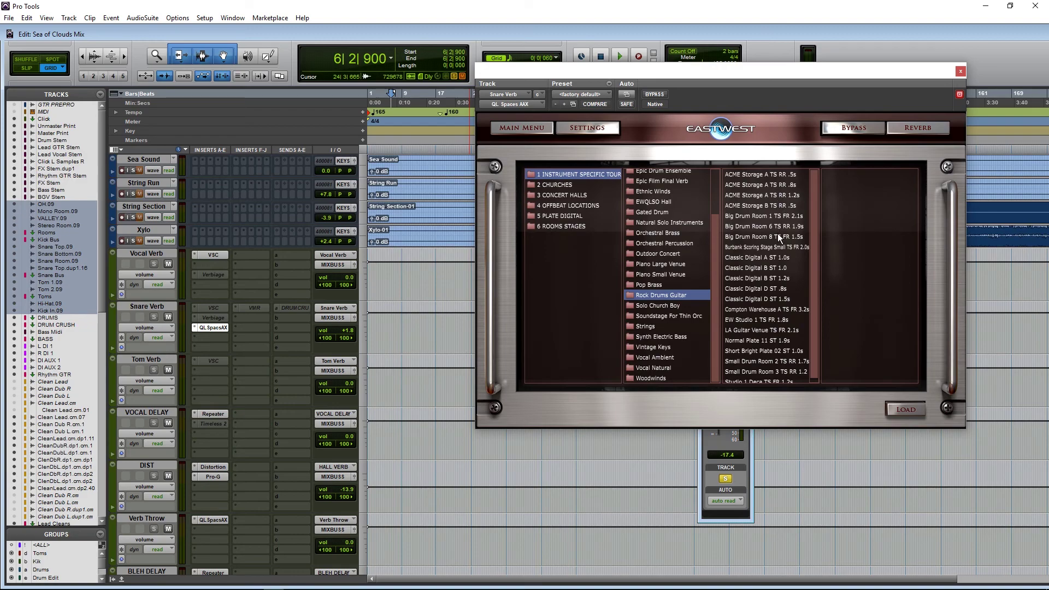
{"action": "double_click", "coordinate": [785, 238]}
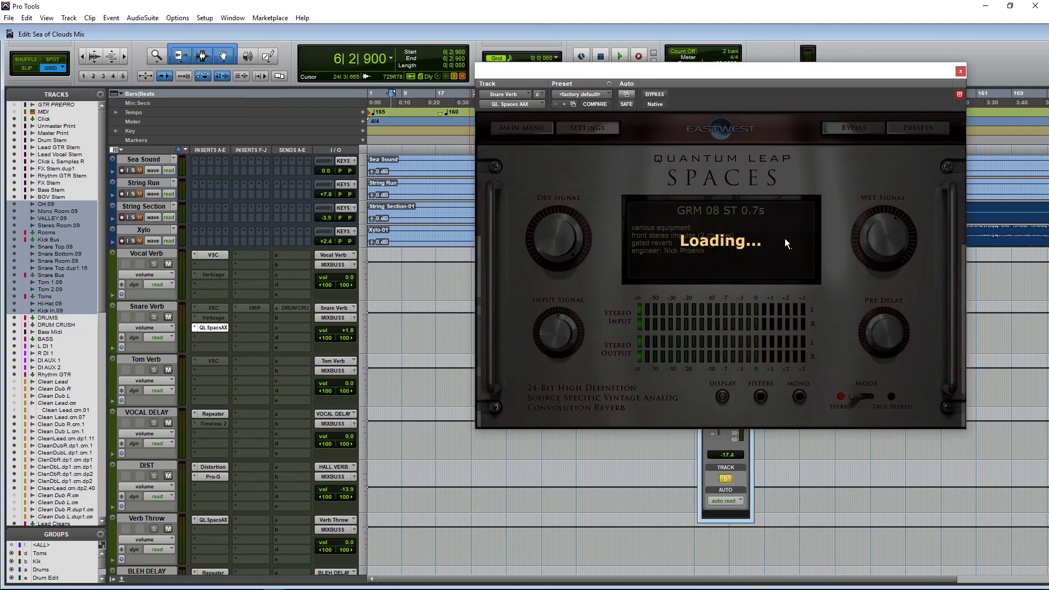
{"action": "left_click", "coordinate": [440, 330]}
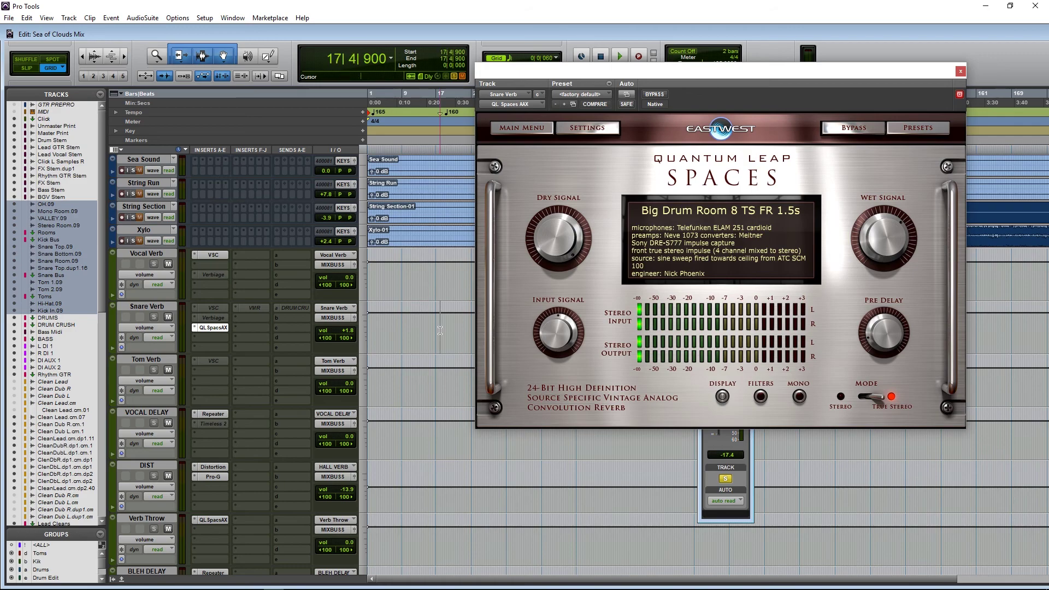
{"action": "key", "text": "space"}
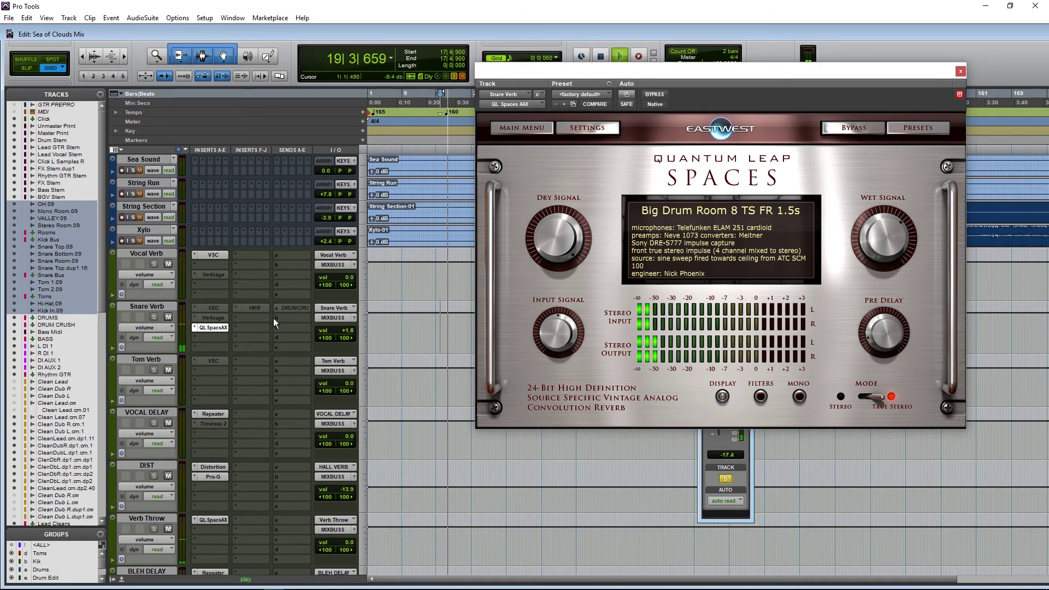
Step: Lower the Spaces wet level to about -4.6 dBFS and set the snare send to -16.9 dB
{"action": "mouse_move", "coordinate": [893, 202]}
{"action": "left_click_drag", "start_coordinate": [893, 202], "coordinate": [891, 189]}
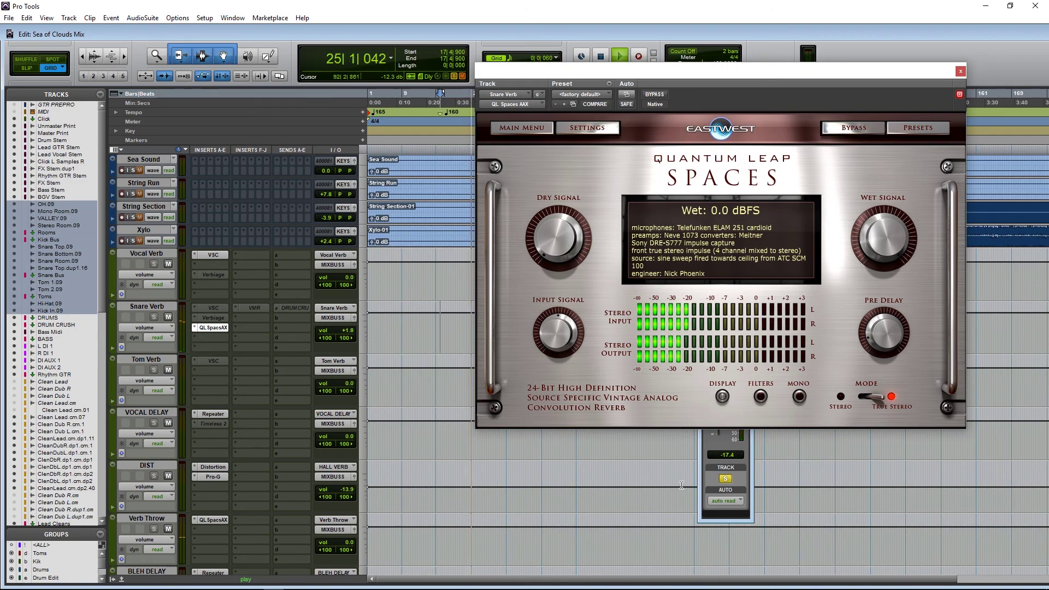
{"action": "left_click", "coordinate": [726, 462]}
{"action": "left_click_drag", "start_coordinate": [719, 389], "coordinate": [728, 402]}
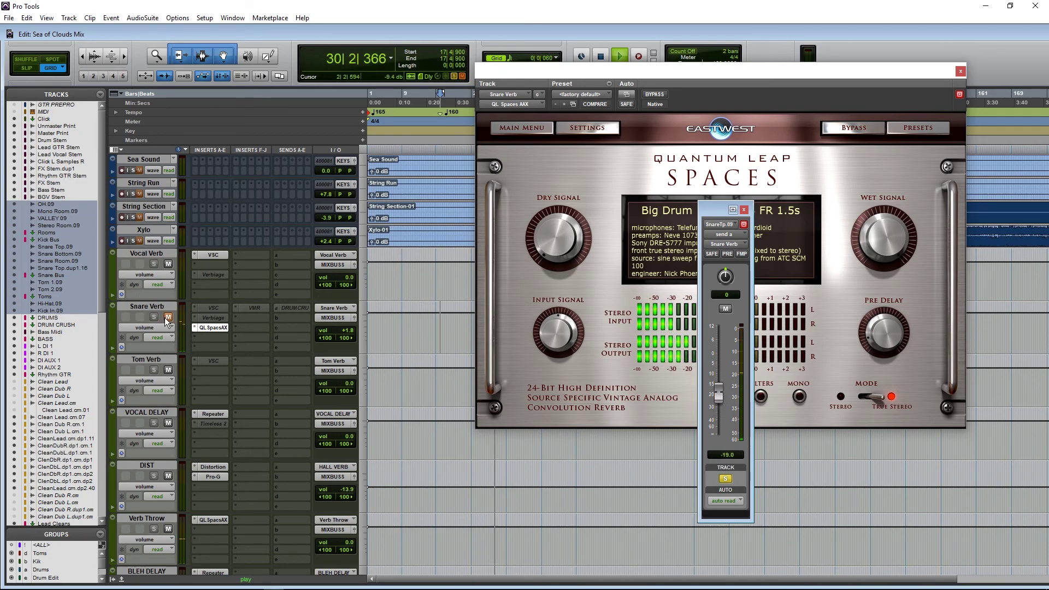
{"action": "left_click_drag", "start_coordinate": [711, 209], "coordinate": [564, 195]}
Step: Raise the Spaces high-pass to about 350 Hz and shorten the pre-delay to roughly 13 ms
{"action": "left_click", "coordinate": [618, 229]}
{"action": "left_click_drag", "start_coordinate": [637, 242], "coordinate": [704, 243]}
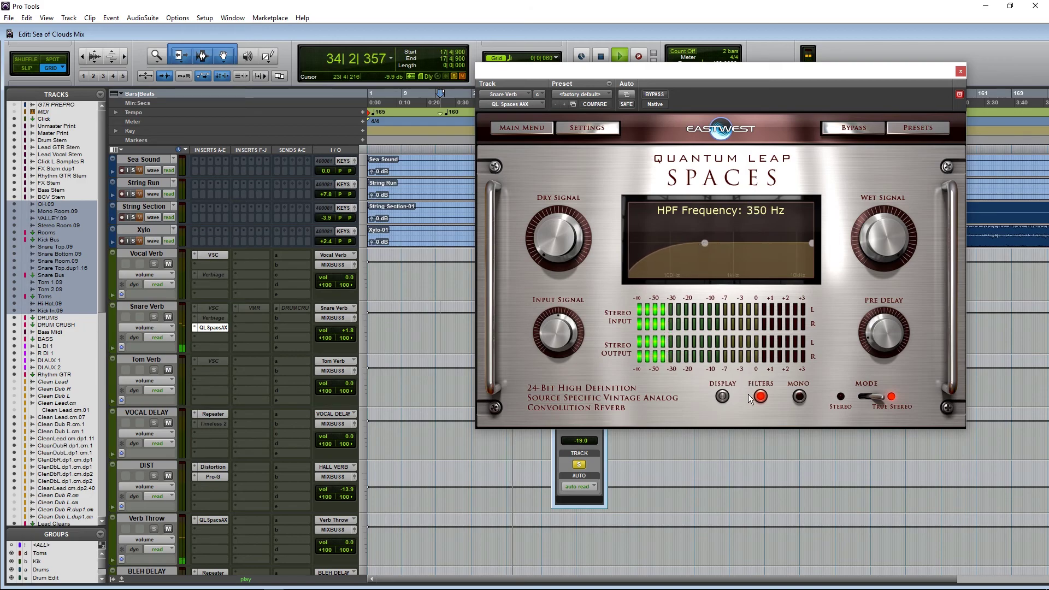
{"action": "left_click", "coordinate": [725, 398]}
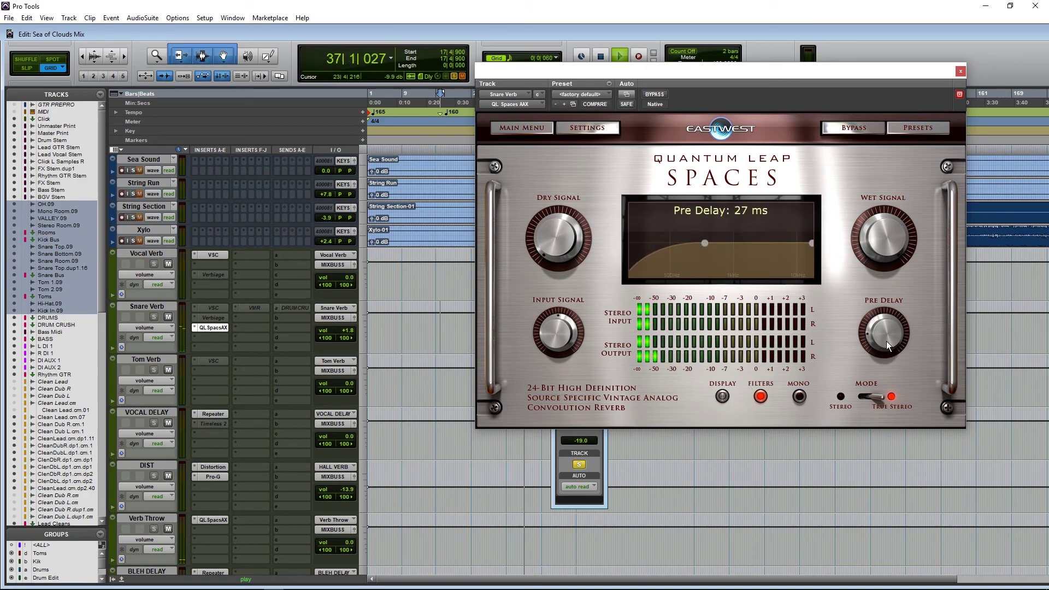
{"action": "left_click", "coordinate": [580, 445]}
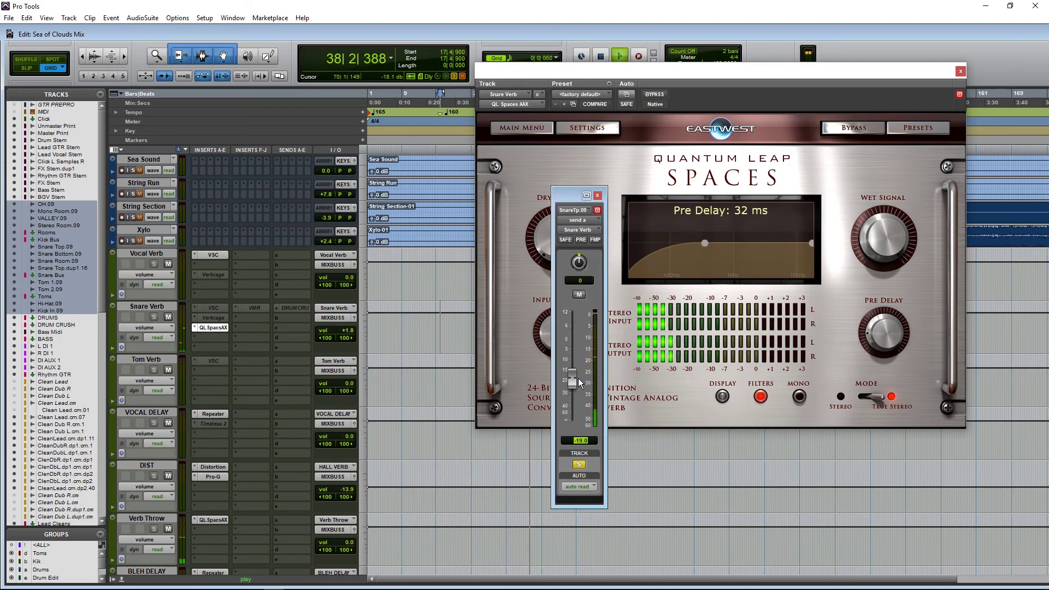
{"action": "left_click_drag", "start_coordinate": [871, 326], "coordinate": [863, 338]}
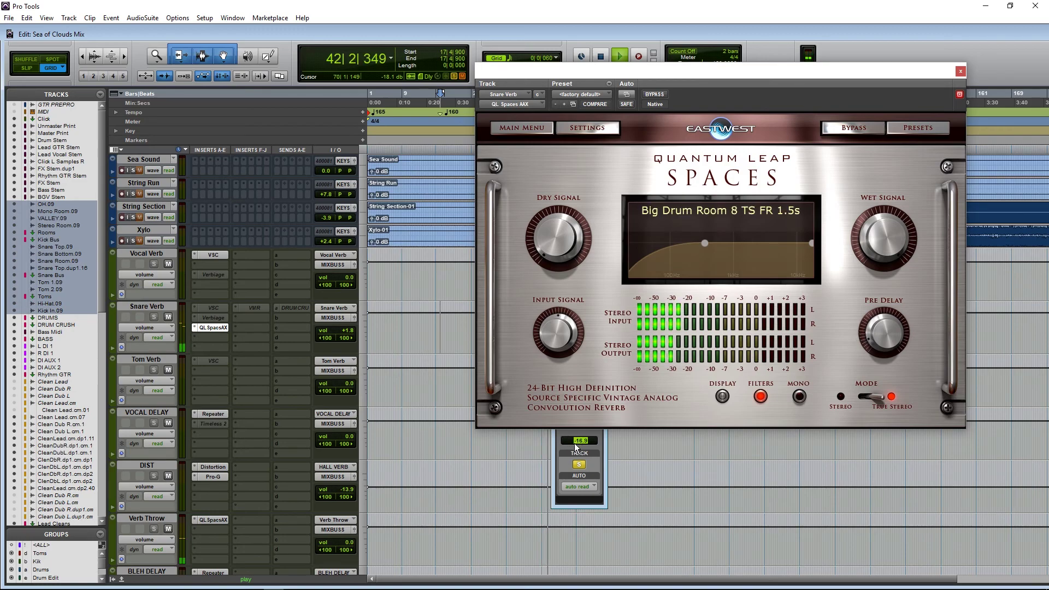
{"action": "left_click", "coordinate": [582, 451]}
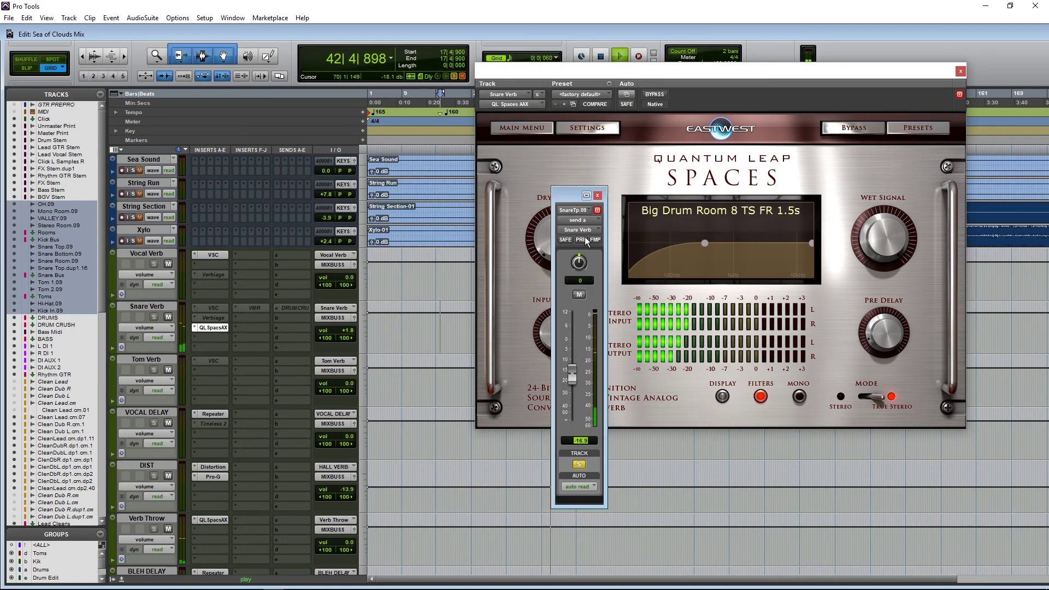
{"action": "left_click", "coordinate": [598, 195]}
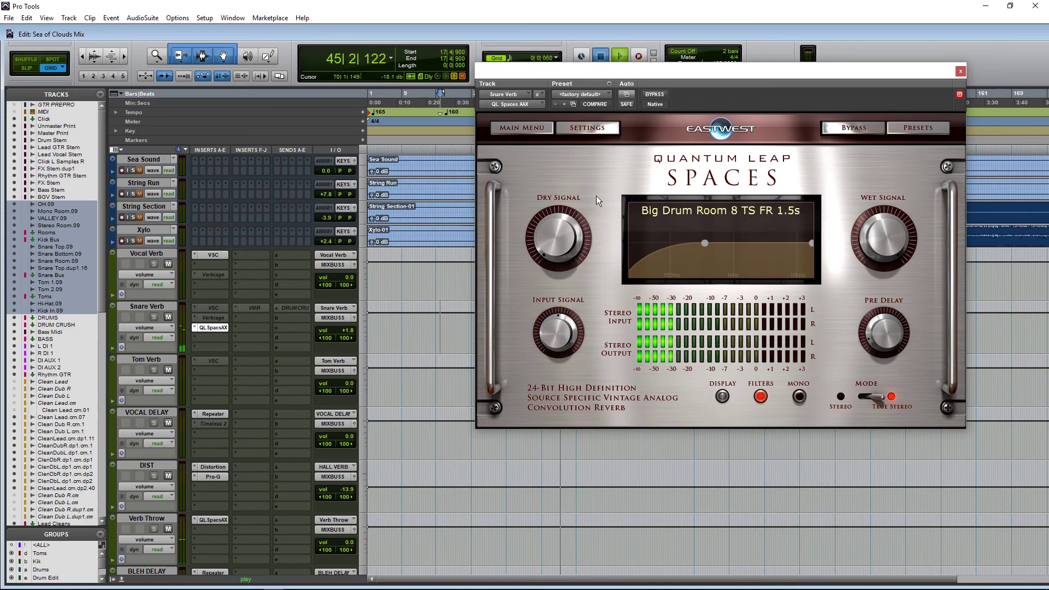
{"action": "key", "text": "space"}
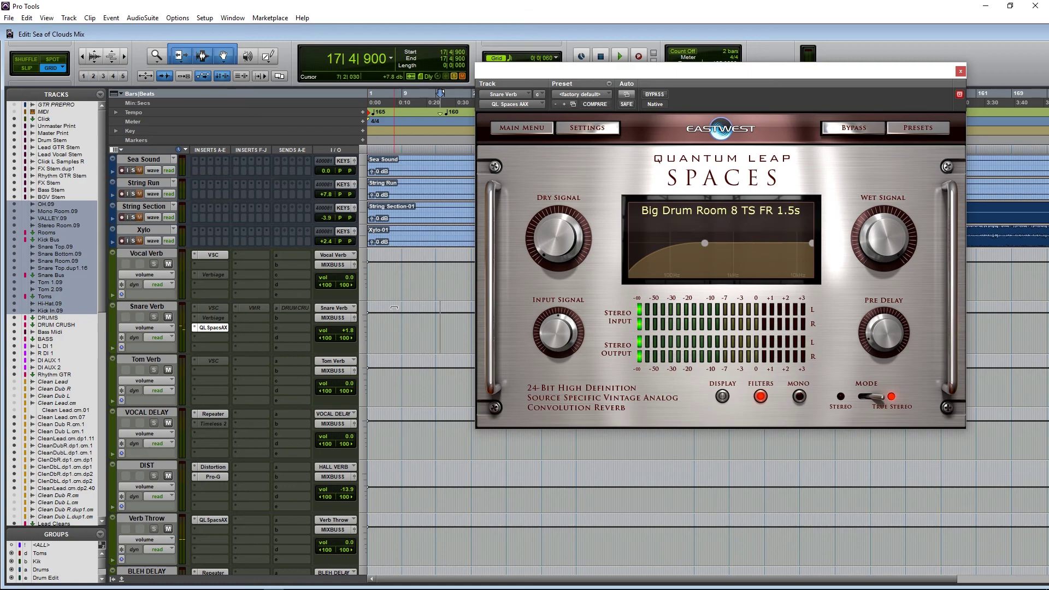
Step: Select the Snare Verb track and confirm the Spaces pre-delay reads 11 ms
{"action": "scroll", "coordinate": [358, 295], "scroll_direction": "down", "scroll_amount": 1}
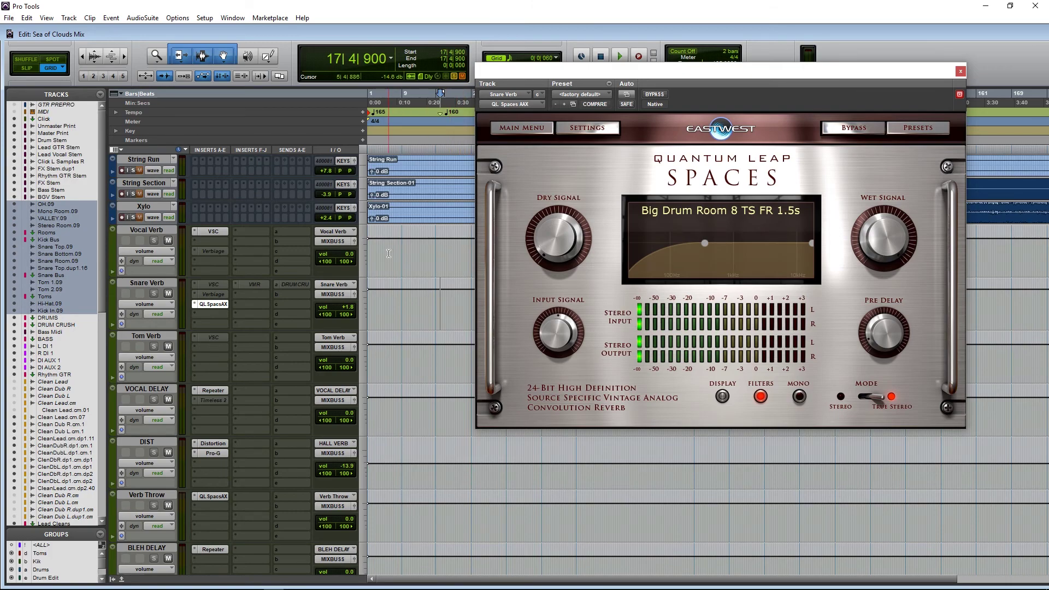
{"action": "left_click", "coordinate": [138, 283]}
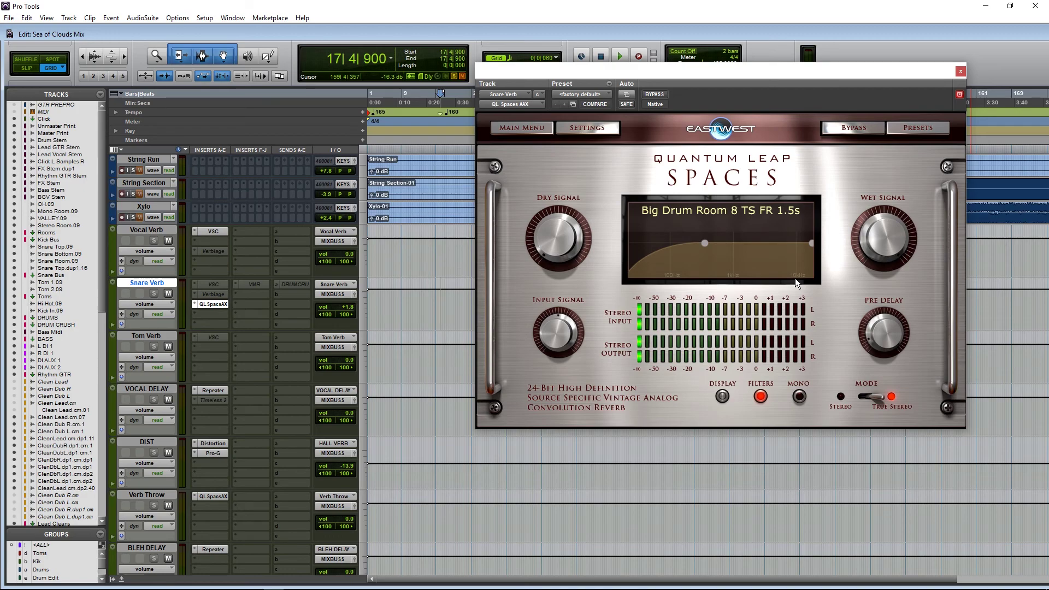
{"action": "left_click", "coordinate": [884, 325]}
{"action": "left_click", "coordinate": [880, 336]}
Step: Close Spaces, make the QL Spaces insert inactive and Verbiage active, then scroll to the drums
{"action": "left_click", "coordinate": [959, 71]}
{"action": "right_click", "coordinate": [202, 305]}
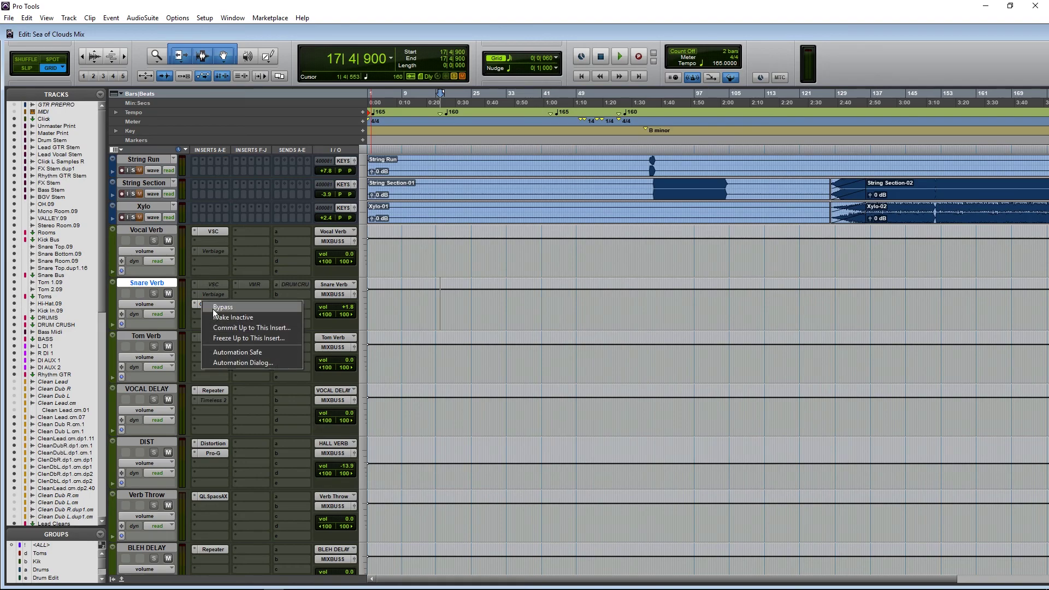
{"action": "left_click", "coordinate": [224, 318]}
{"action": "right_click", "coordinate": [204, 295]}
{"action": "left_click", "coordinate": [221, 308]}
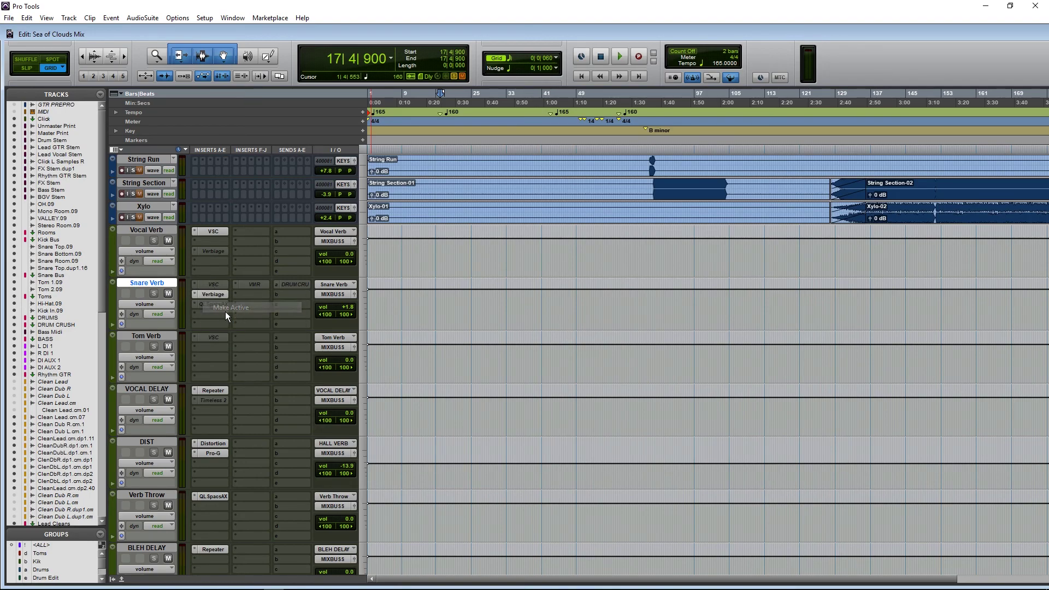
{"action": "scroll", "coordinate": [430, 305], "scroll_direction": "up", "scroll_amount": 10}
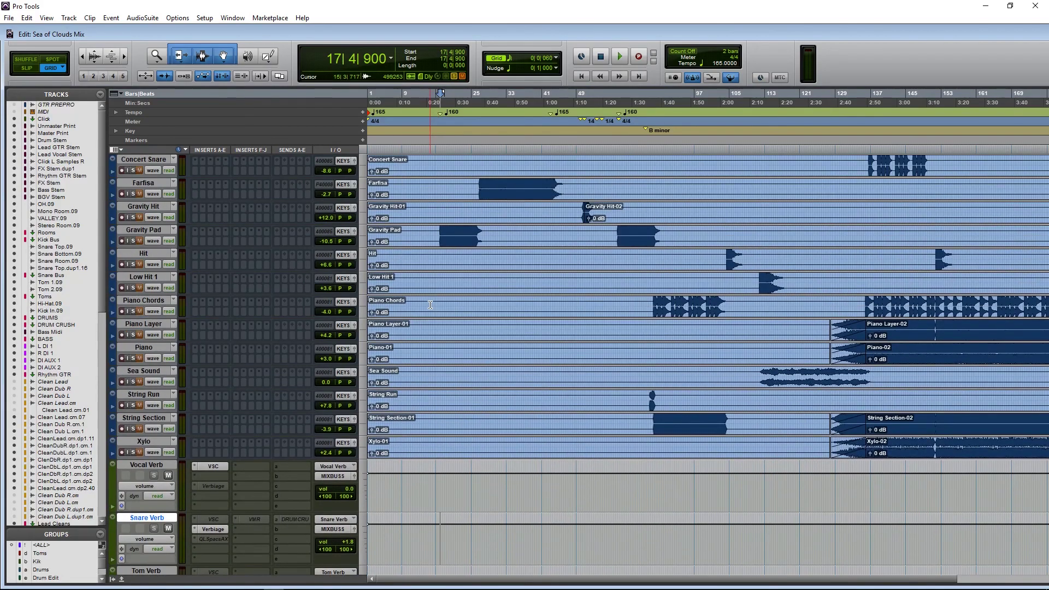
{"action": "scroll", "coordinate": [430, 305], "scroll_direction": "down", "scroll_amount": 20}
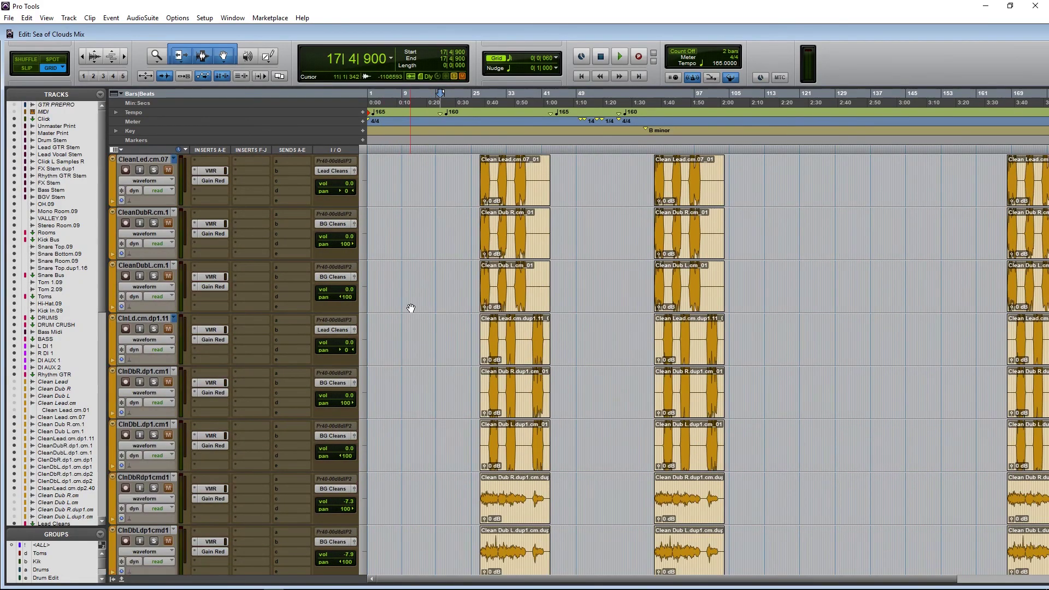
{"action": "scroll", "coordinate": [411, 308], "scroll_direction": "up", "scroll_amount": 20}
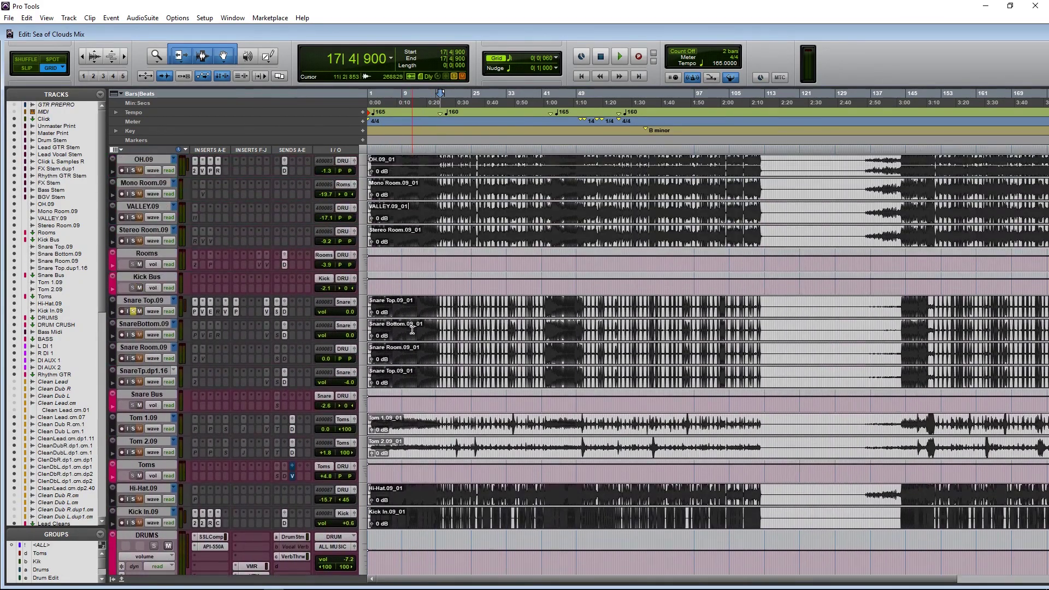
{"action": "left_click", "coordinate": [547, 304]}
{"action": "key", "text": "space"}
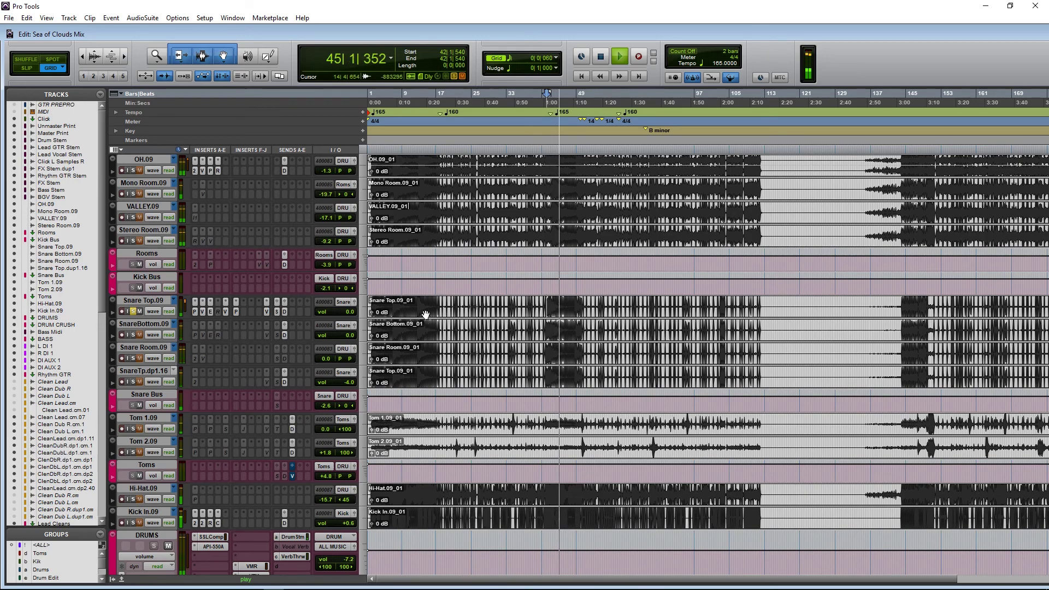
{"action": "left_click", "coordinate": [196, 311], "text": "ctrl"}
{"action": "left_click", "coordinate": [203, 311], "text": "ctrl"}
{"action": "left_click", "coordinate": [210, 312], "text": "ctrl"}
{"action": "left_click", "coordinate": [225, 311], "text": "ctrl"}
{"action": "left_click", "coordinate": [236, 312], "text": "ctrl"}
{"action": "left_click", "coordinate": [267, 311], "text": "ctrl"}
{"action": "left_click", "coordinate": [267, 311], "text": "ctrl"}
{"action": "left_click", "coordinate": [236, 312], "text": "ctrl"}
{"action": "left_click", "coordinate": [225, 311], "text": "ctrl"}
{"action": "left_click", "coordinate": [218, 311], "text": "ctrl"}
{"action": "left_click", "coordinate": [210, 311], "text": "ctrl"}
{"action": "left_click", "coordinate": [203, 312], "text": "ctrl"}
{"action": "left_click", "coordinate": [195, 311], "text": "ctrl"}
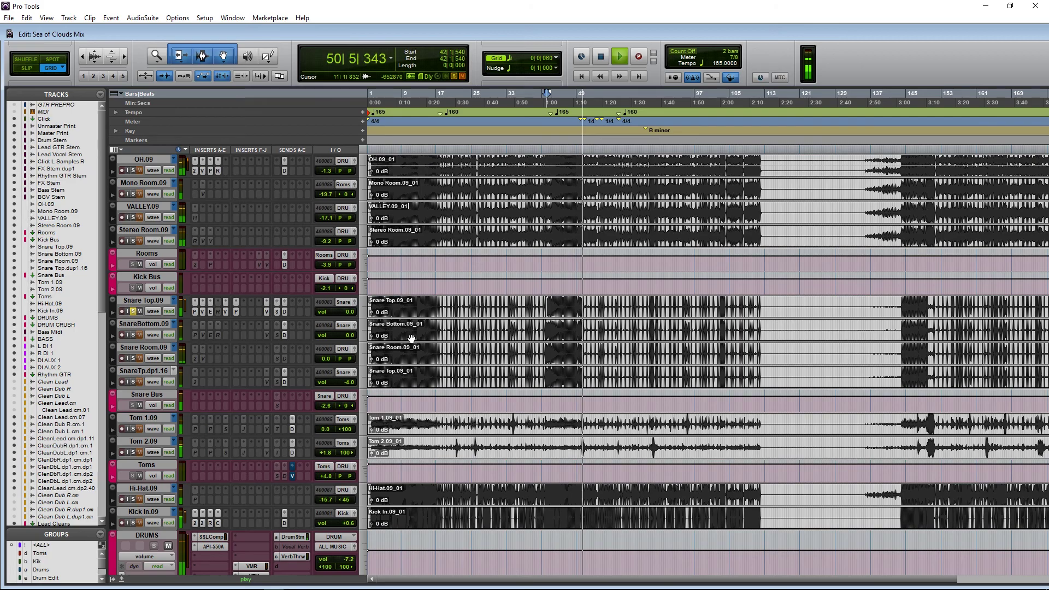
{"action": "key", "text": "space"}
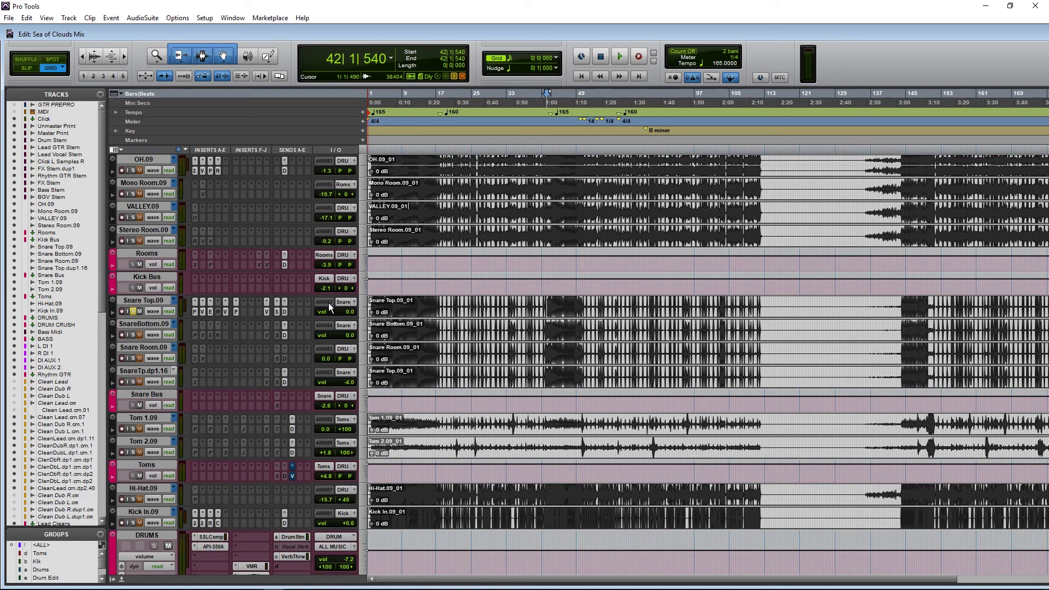
{"action": "left_click", "coordinate": [409, 304]}
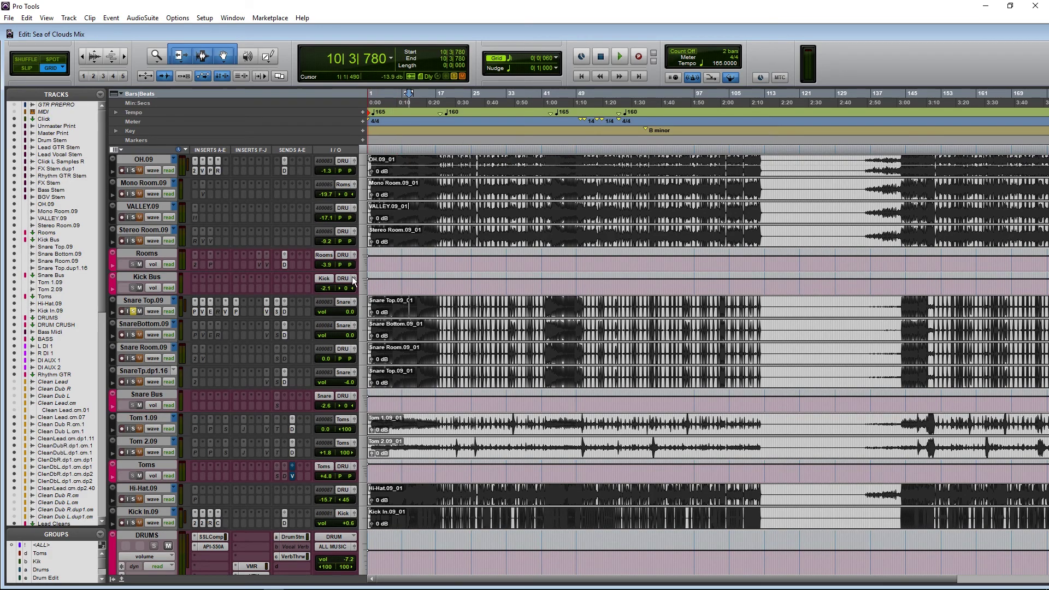
{"action": "left_click_drag", "start_coordinate": [409, 308], "coordinate": [429, 310]}
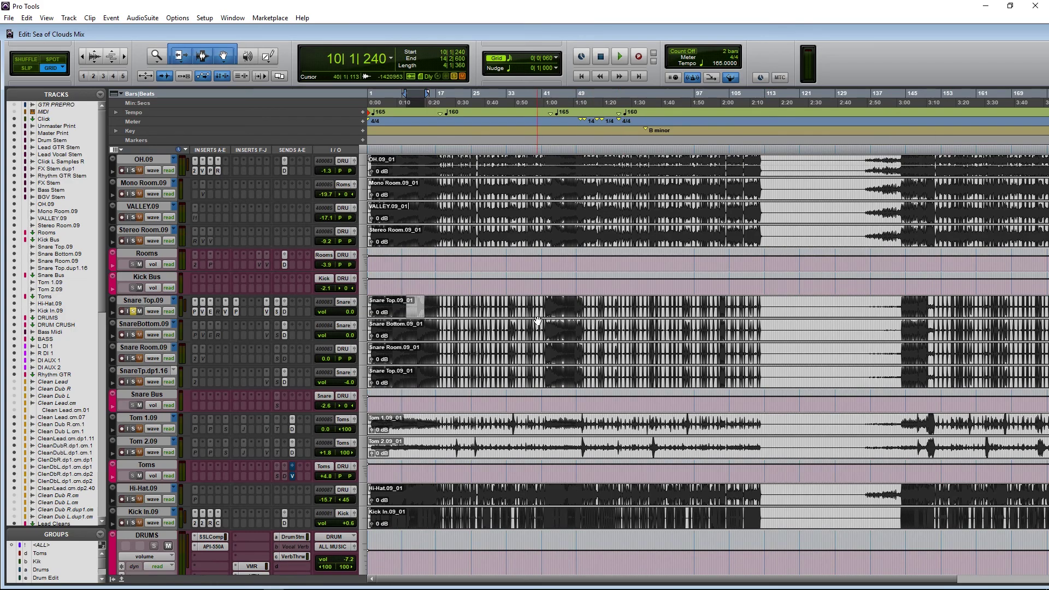
{"action": "left_click", "coordinate": [418, 303]}
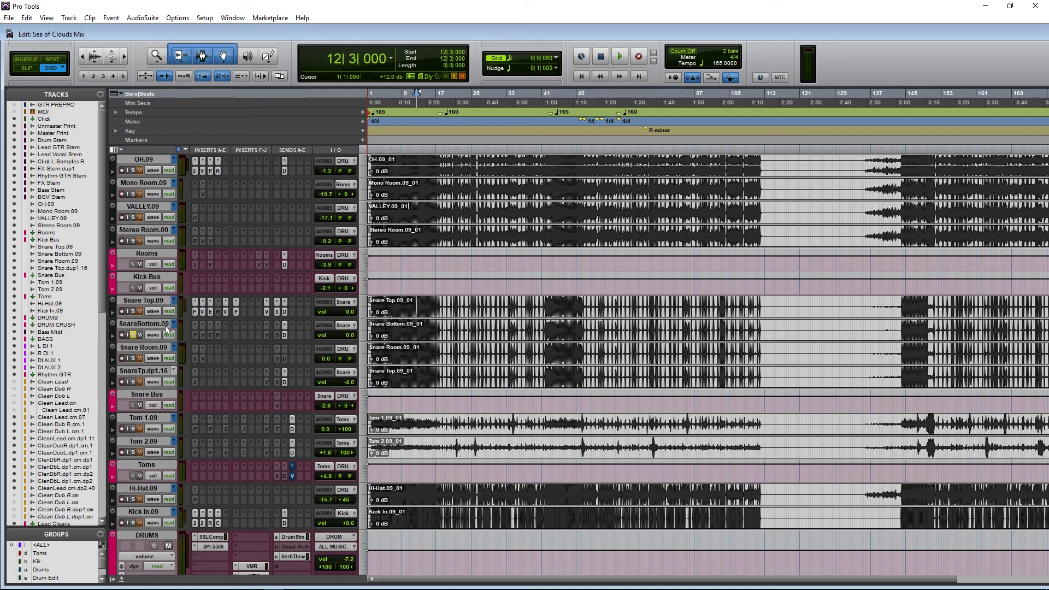
{"action": "left_click", "coordinate": [192, 336]}
Step: Activate Pro-MB on Snare Bottom.09, play from 6|1|420, and inspect Band 1's compression
{"action": "right_click", "coordinate": [192, 337]}
{"action": "left_click", "coordinate": [221, 348]}
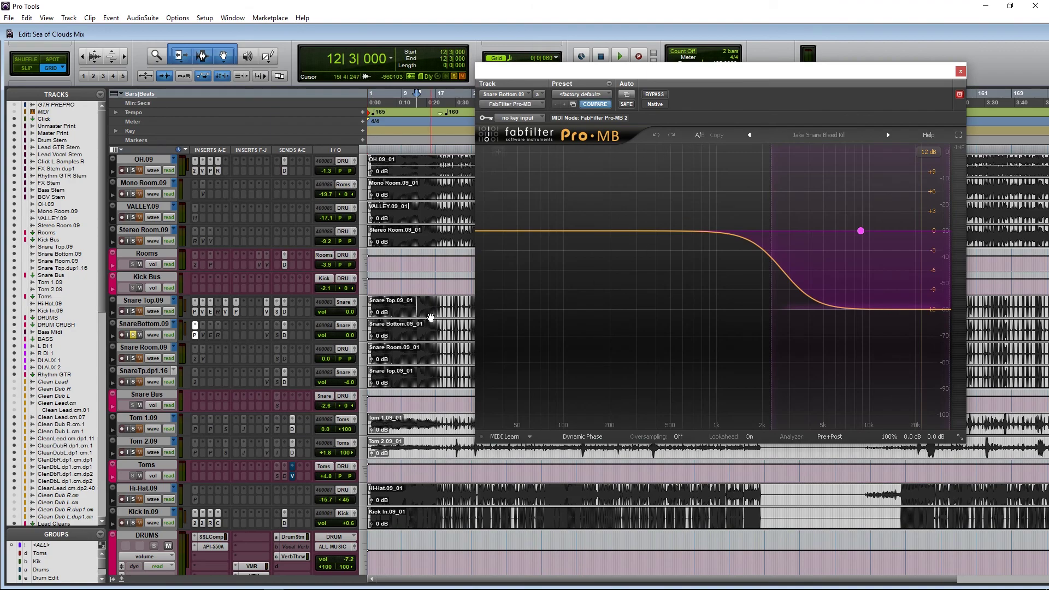
{"action": "left_click", "coordinate": [389, 325]}
{"action": "key", "text": "space"}
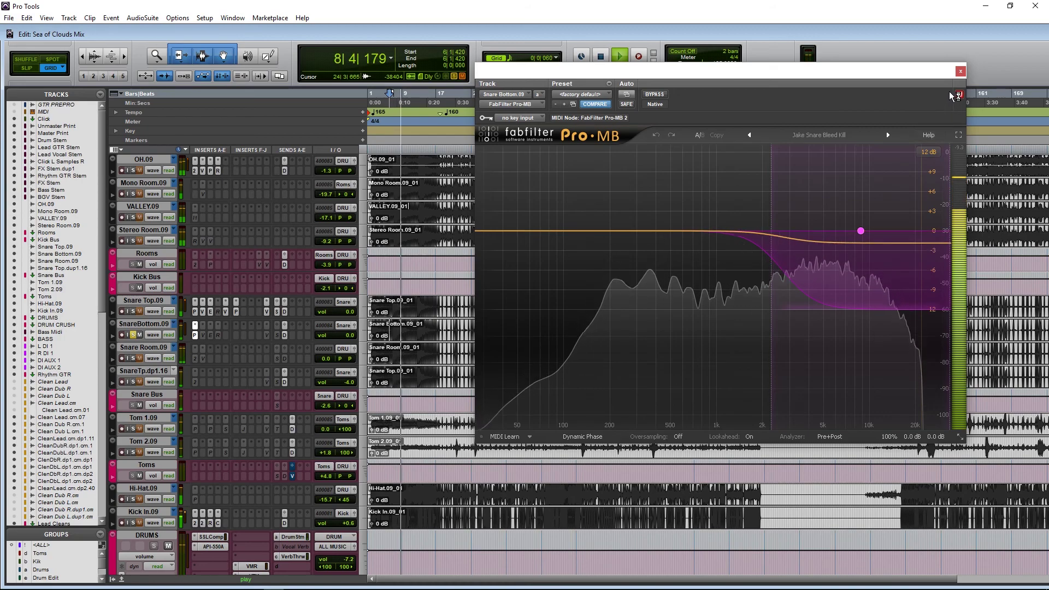
{"action": "key", "text": "space"}
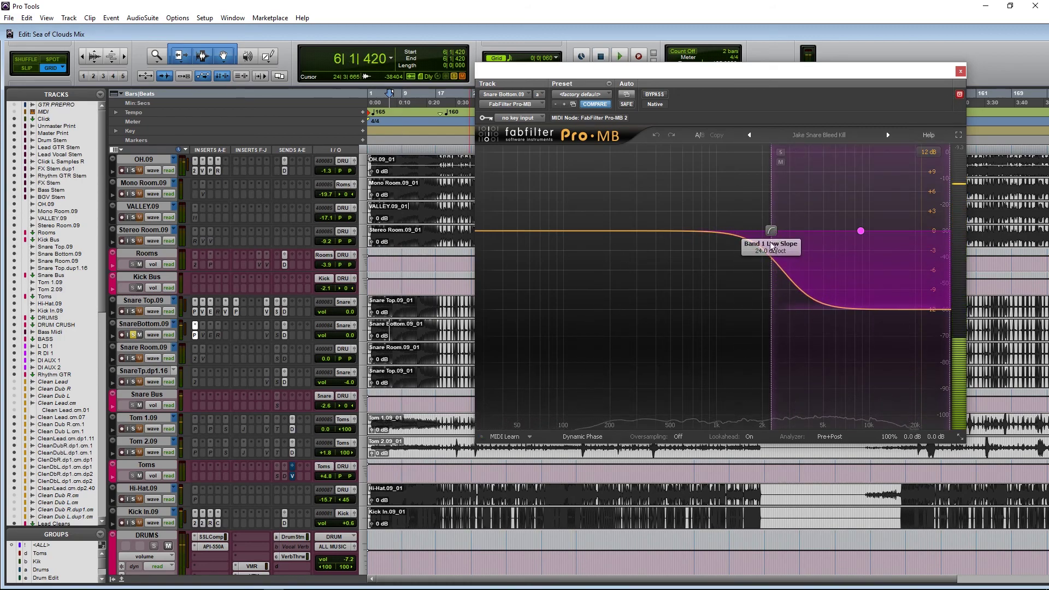
{"action": "left_click", "coordinate": [802, 277]}
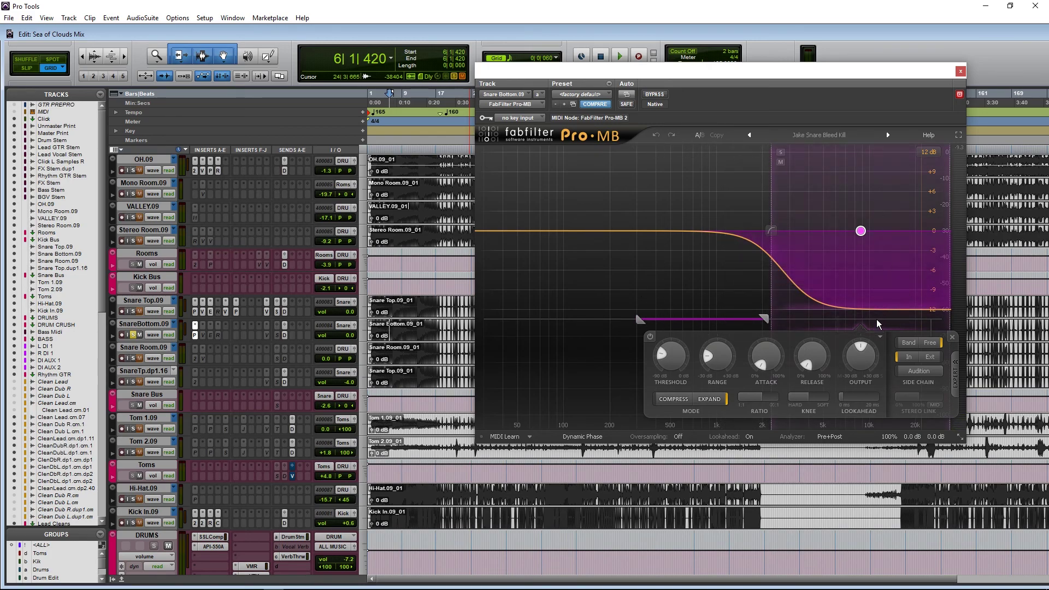
{"action": "left_click", "coordinate": [959, 71]}
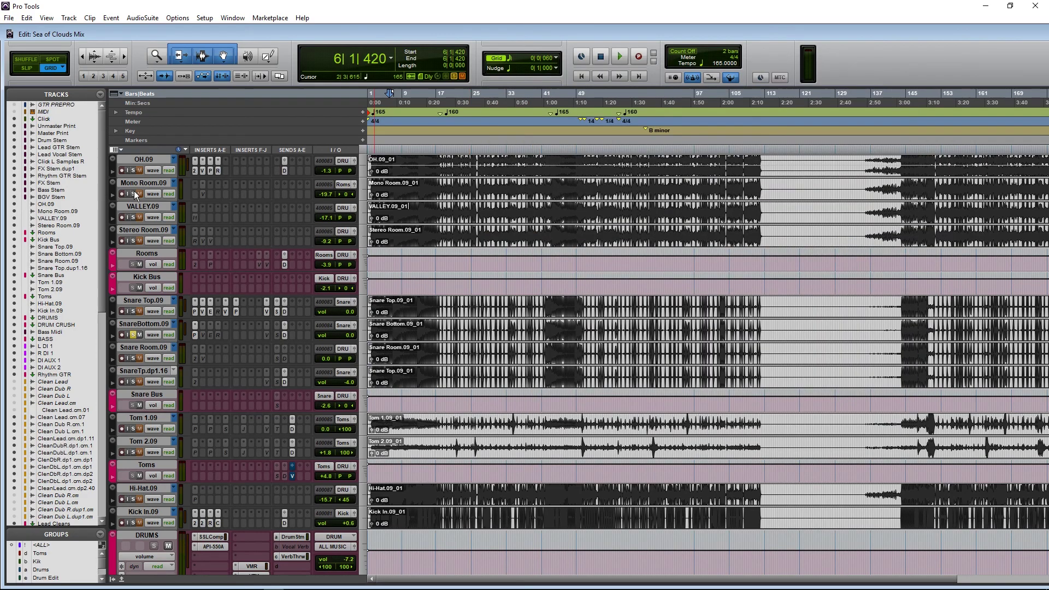
Step: Compare Snare Bottom.09 with its Virtual Mix Rack bypassed and re-enabled during playback
{"action": "left_click", "coordinate": [202, 335]}
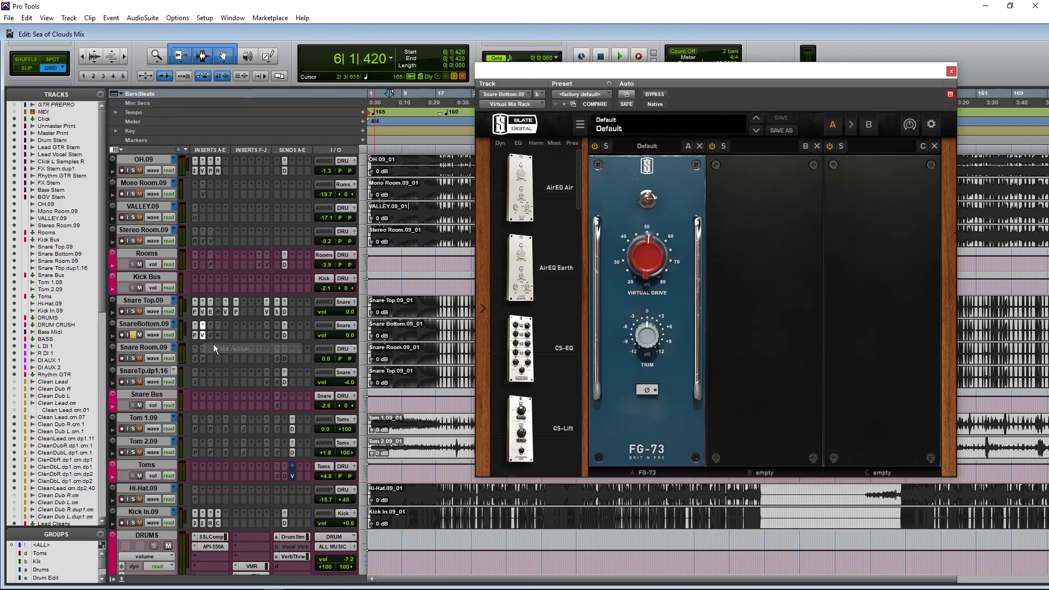
{"action": "left_click", "coordinate": [203, 335], "text": "ctrl"}
{"action": "key", "text": "space"}
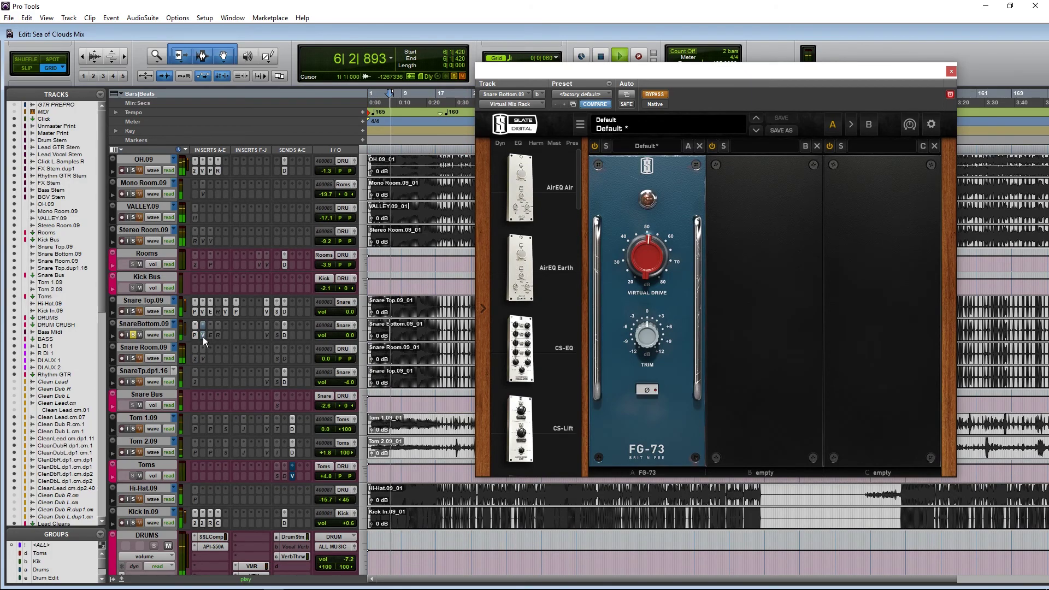
{"action": "left_click", "coordinate": [203, 335], "text": "ctrl"}
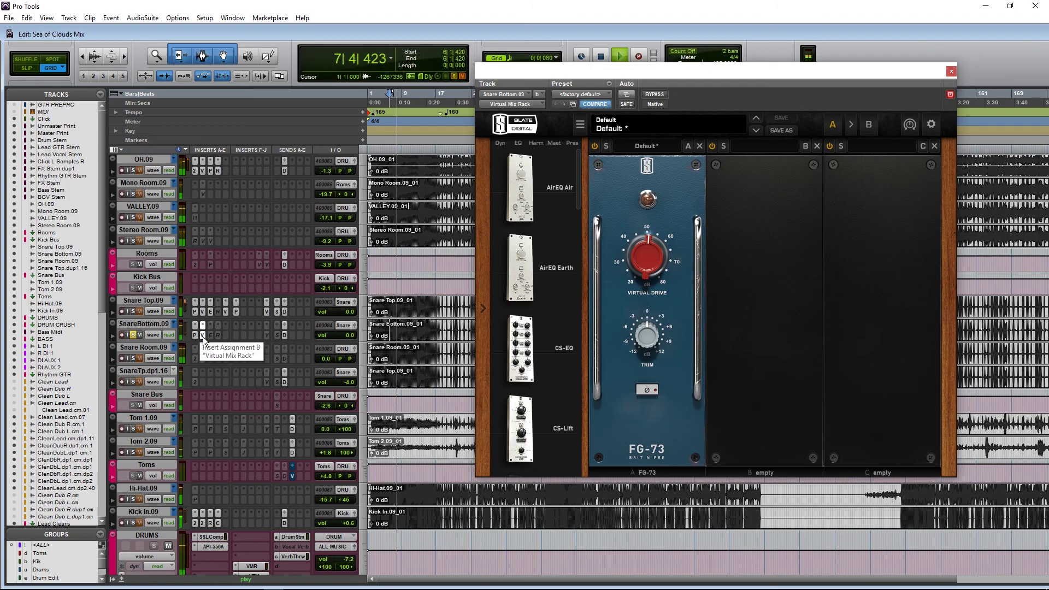
{"action": "key", "text": "space"}
{"action": "left_click", "coordinate": [209, 336]}
Step: Activate the Electra EQ on Snare Bottom and compare it against bypass during playback
{"action": "right_click", "coordinate": [208, 335]}
{"action": "left_click", "coordinate": [219, 346]}
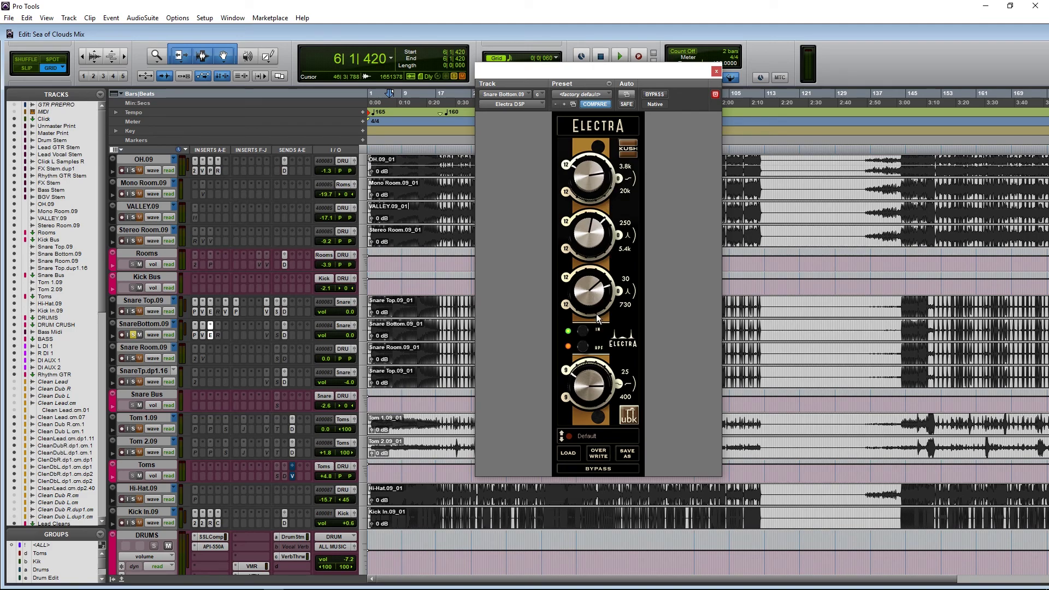
{"action": "left_click", "coordinate": [654, 94]}
{"action": "key", "text": "space"}
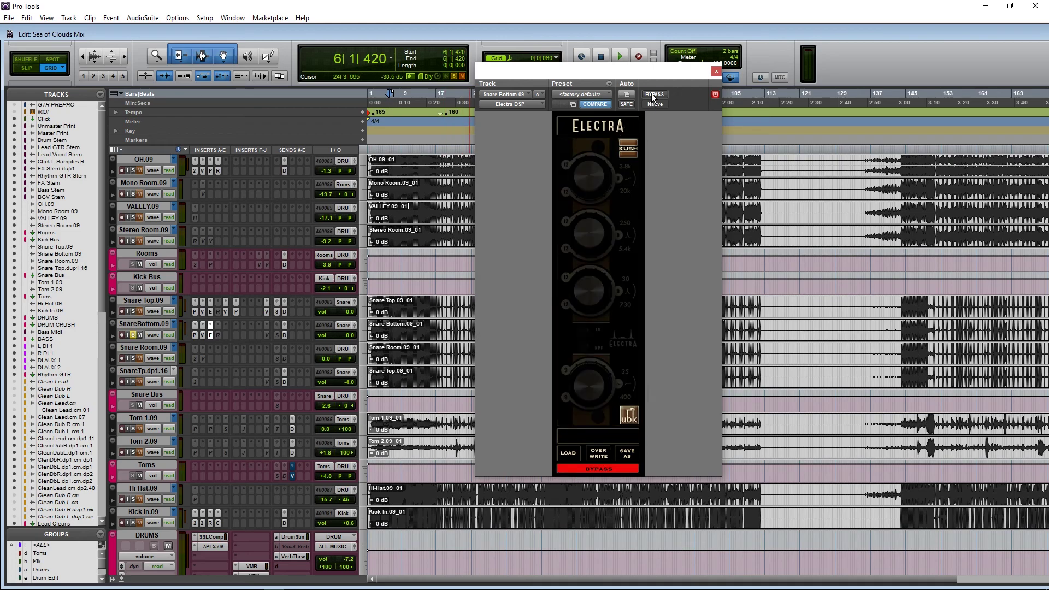
{"action": "left_click", "coordinate": [654, 94]}
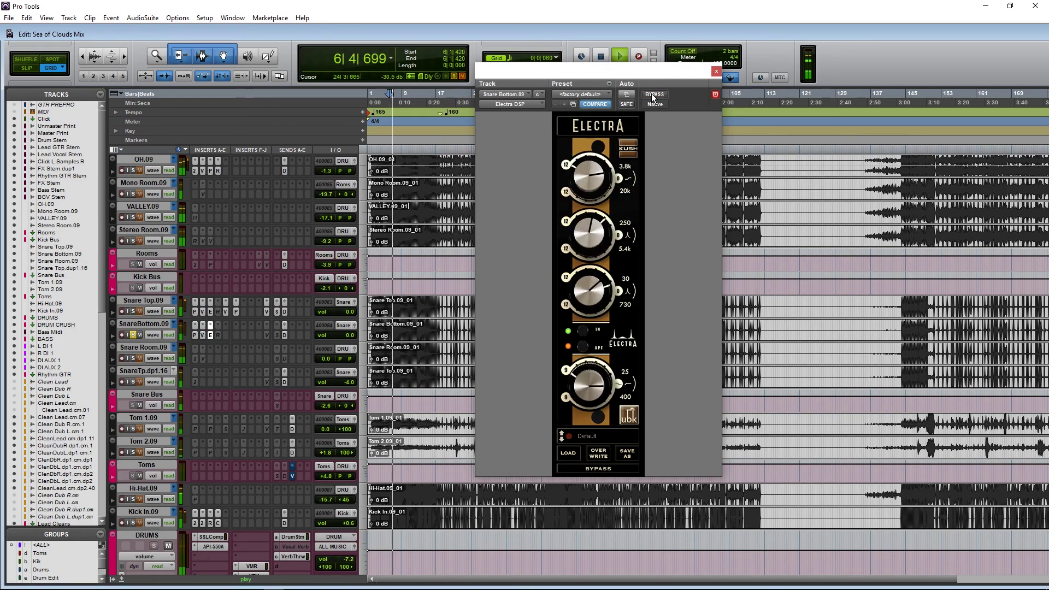
{"action": "left_click", "coordinate": [654, 95]}
{"action": "left_click", "coordinate": [654, 94]}
{"action": "key", "text": "space"}
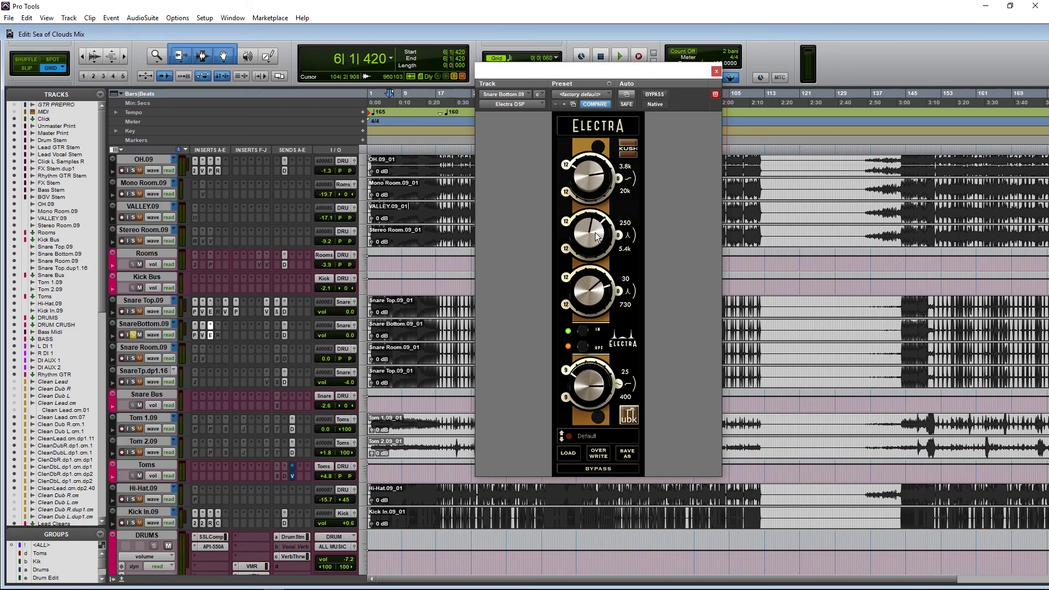
Step: Nudge the Electra's middle band, recheck it against bypass, close its window and minimize OBS
{"action": "left_click_drag", "start_coordinate": [588, 233], "coordinate": [586, 231]}
{"action": "left_click", "coordinate": [655, 95]}
{"action": "key", "text": "space"}
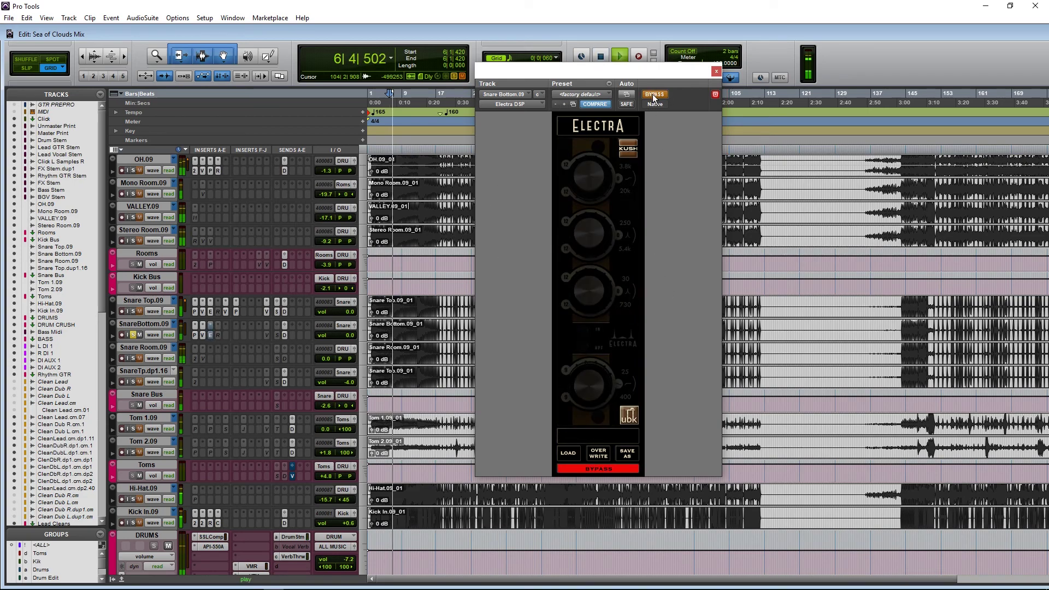
{"action": "left_click", "coordinate": [654, 95]}
{"action": "left_click", "coordinate": [716, 71]}
{"action": "key", "text": "space"}
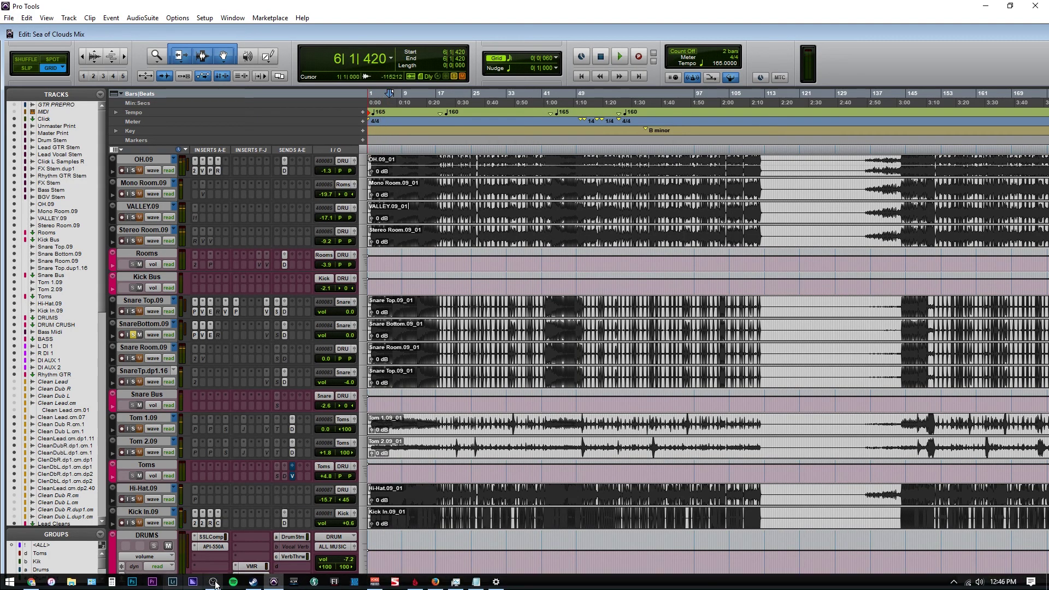
{"action": "left_click", "coordinate": [214, 583]}
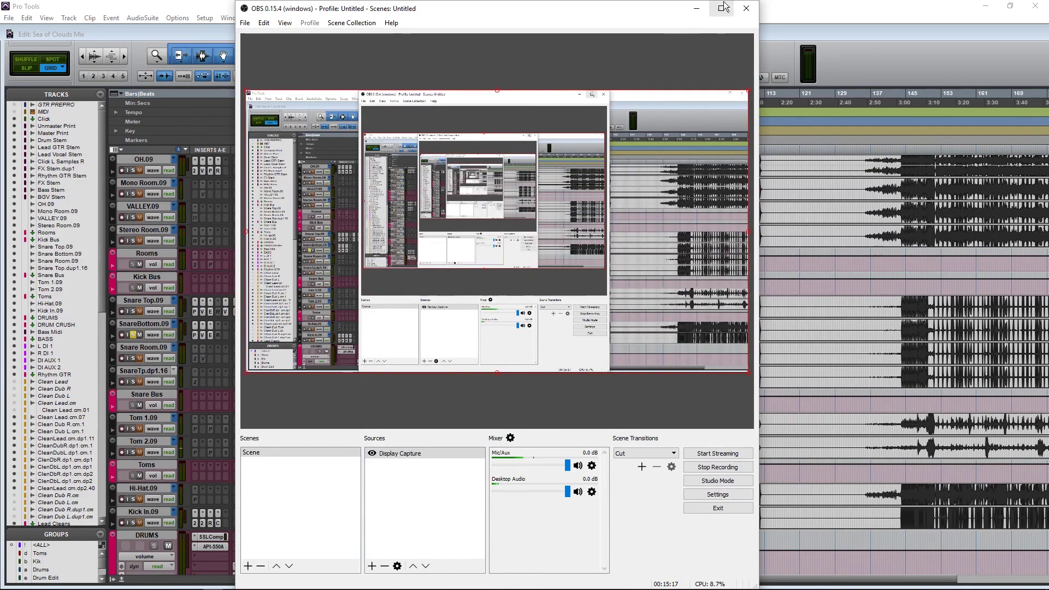
{"action": "left_click", "coordinate": [696, 7]}
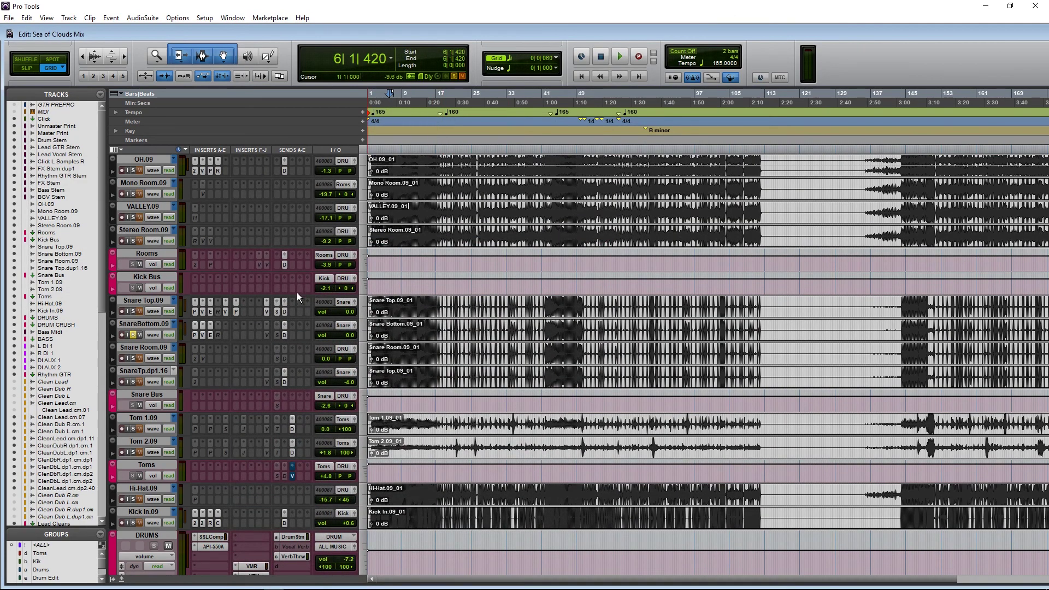
Step: Activate the 4030 Retro Compressor on Snare Bottom and compare it against bypass while playing
{"action": "left_click", "coordinate": [219, 336]}
{"action": "right_click", "coordinate": [219, 335]}
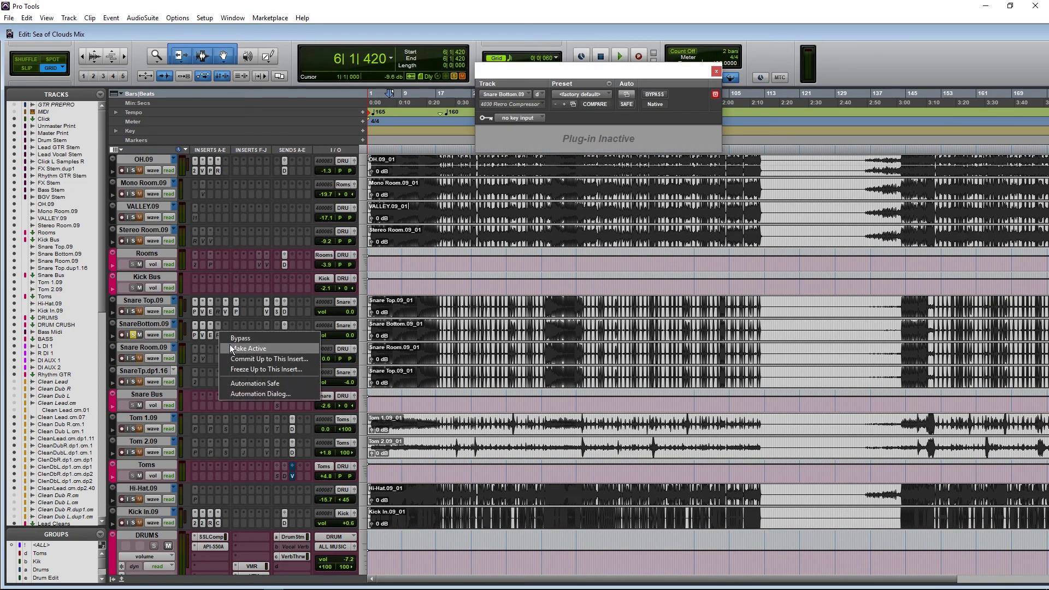
{"action": "left_click", "coordinate": [231, 347]}
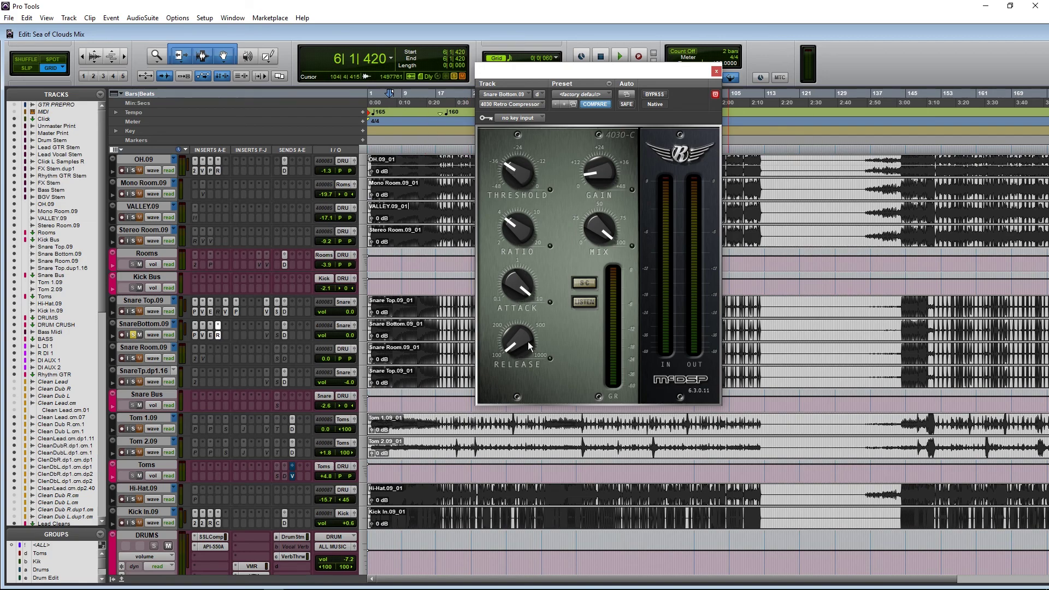
{"action": "key", "text": "space"}
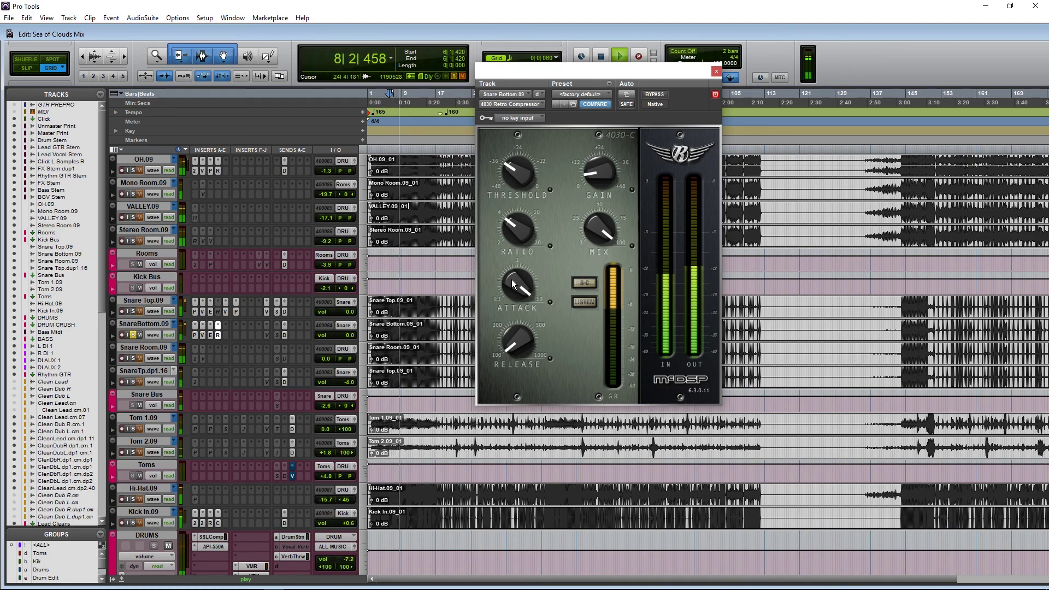
{"action": "left_click", "coordinate": [216, 333], "text": "ctrl"}
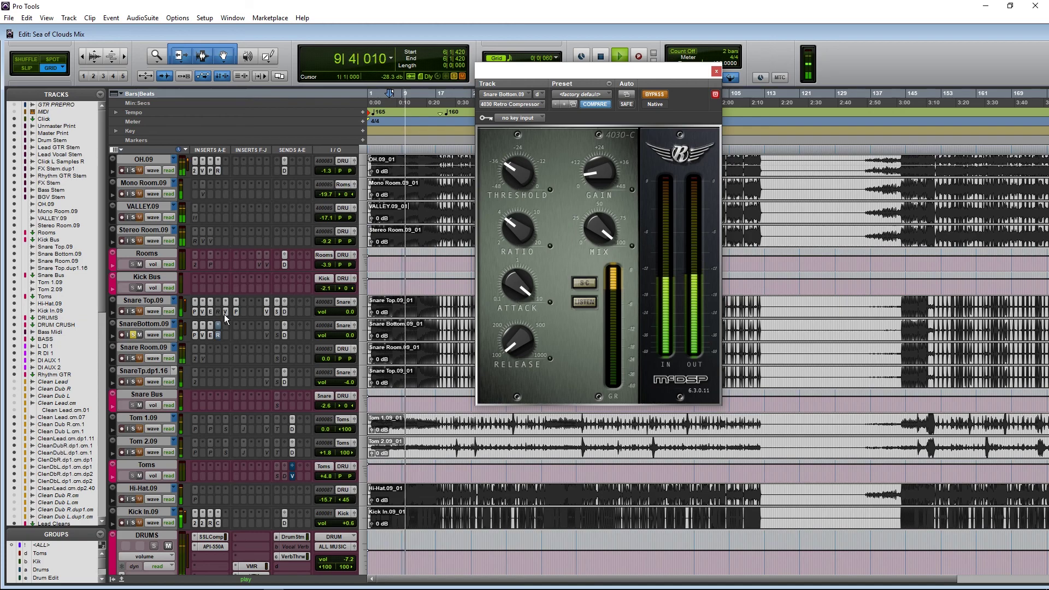
{"action": "key", "text": "space"}
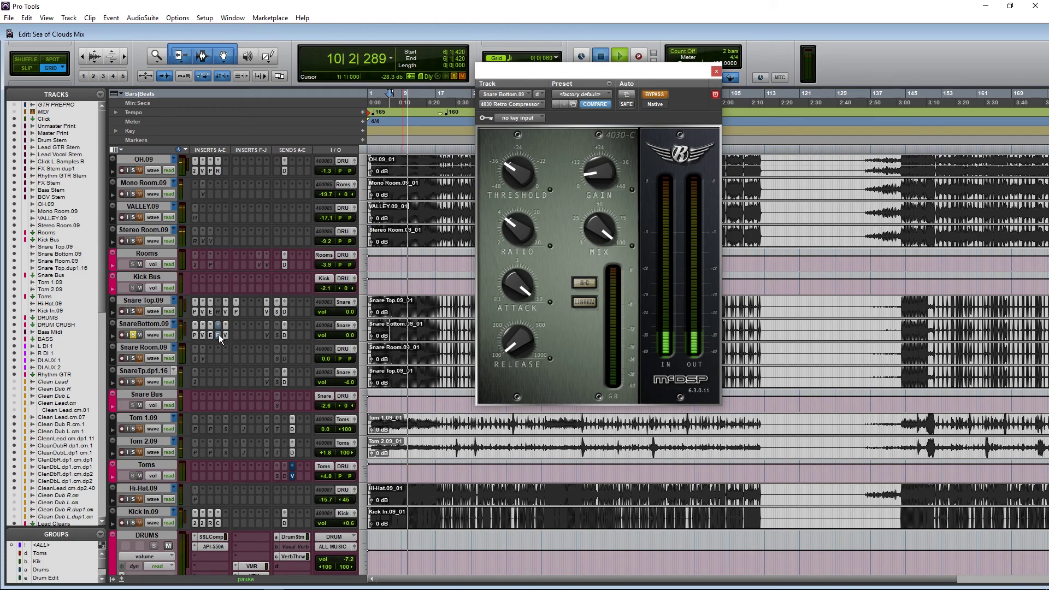
Step: Replay from bar 9, then make the 4030 Retro Compressor inactive and stop
{"action": "left_click", "coordinate": [402, 327]}
{"action": "key", "text": "space"}
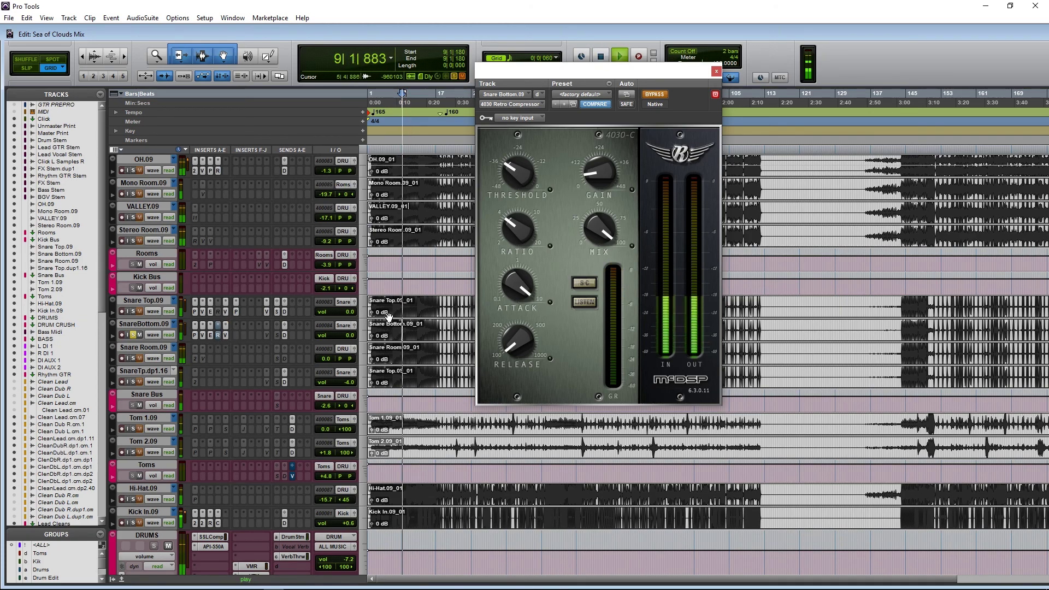
{"action": "left_click", "coordinate": [228, 333]}
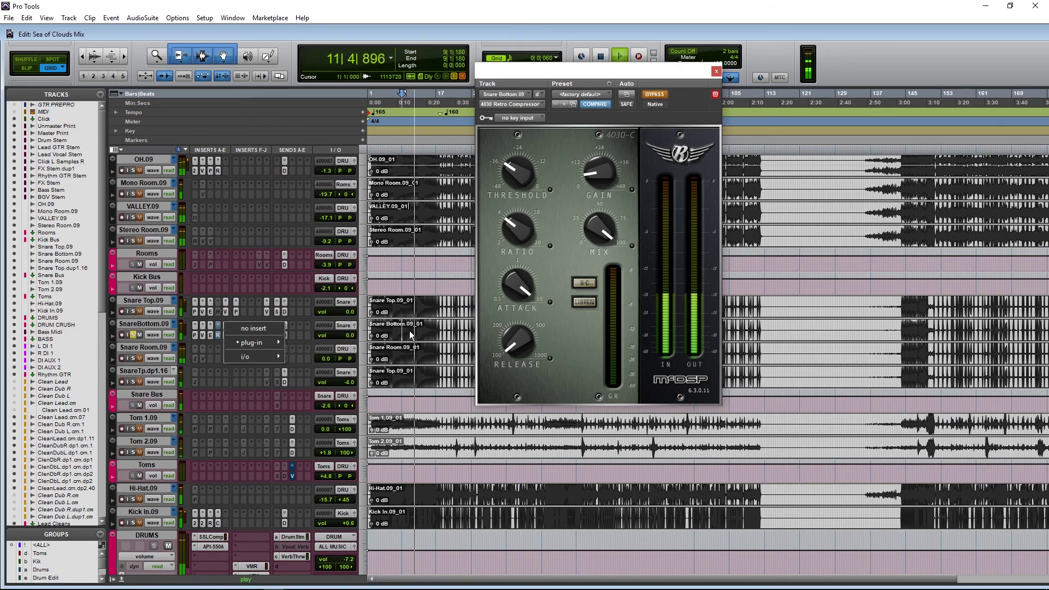
{"action": "left_click", "coordinate": [409, 330]}
{"action": "right_click", "coordinate": [218, 335]}
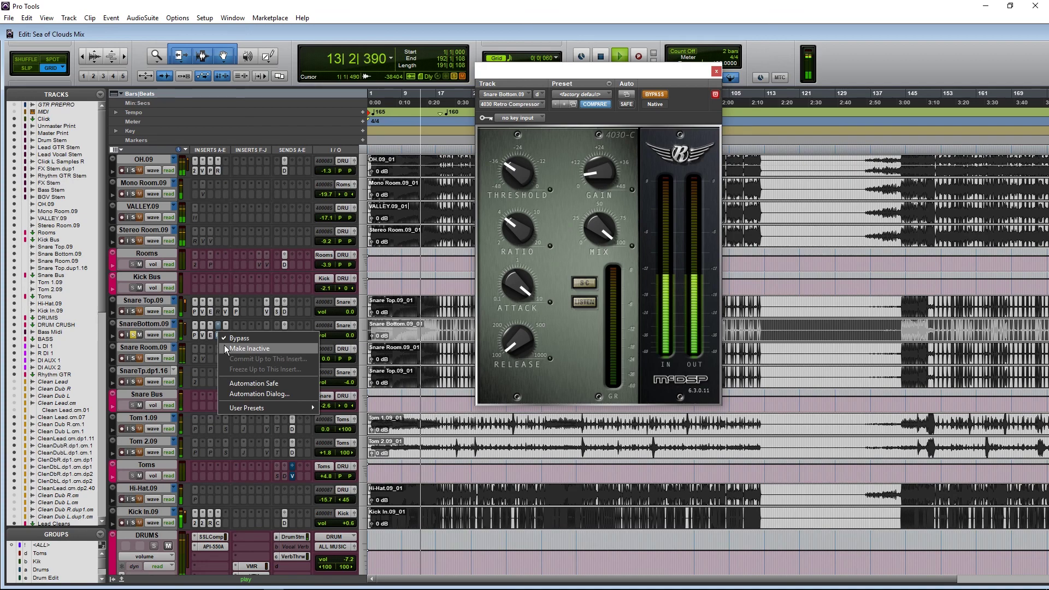
{"action": "left_click", "coordinate": [225, 348]}
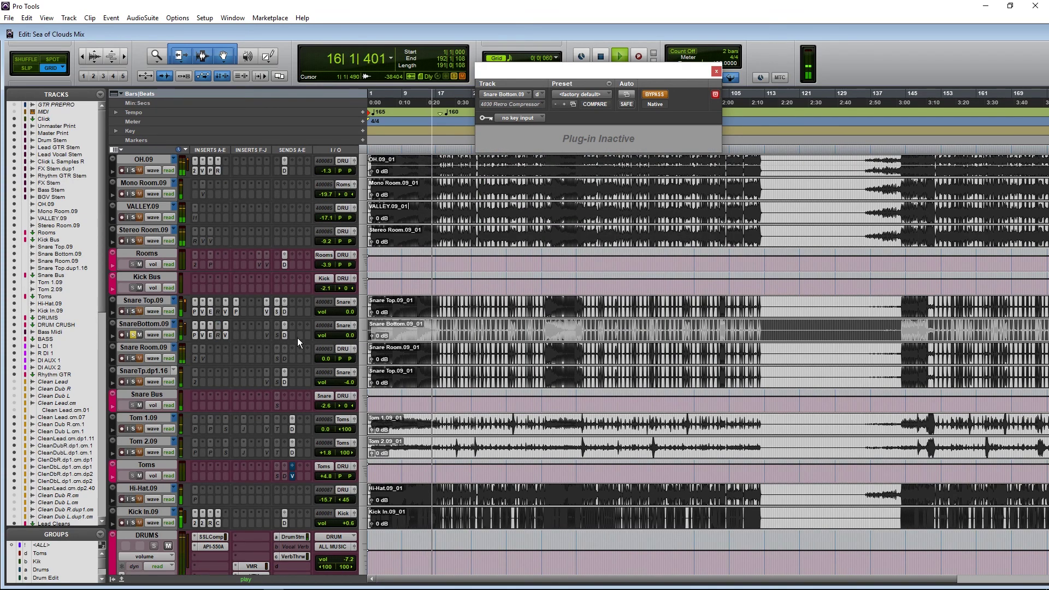
{"action": "key", "text": "space"}
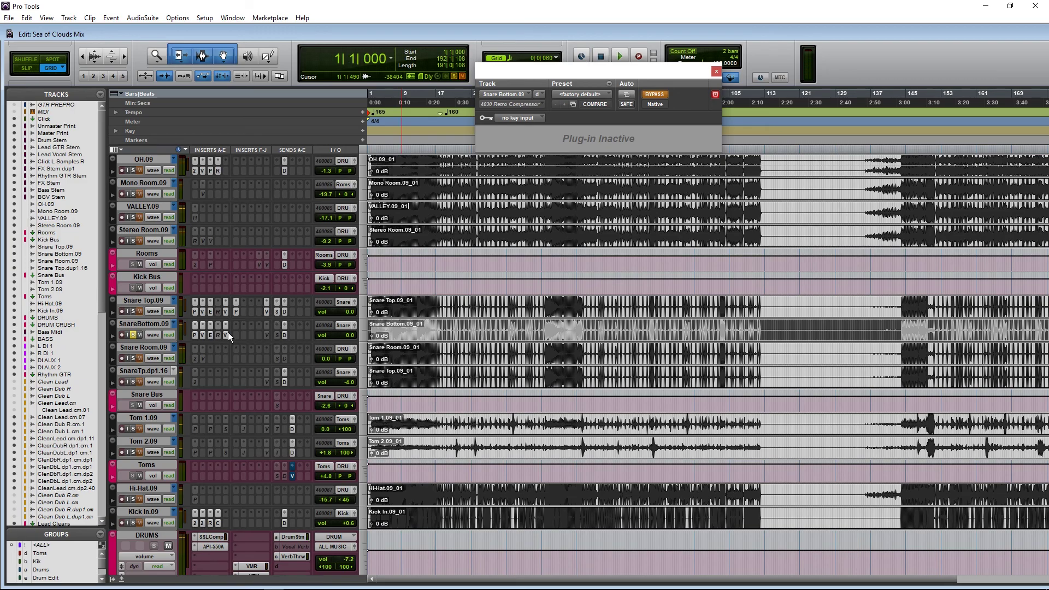
Step: Activate Snare Bottom's Virtual Mix Rack, close it, and activate the Virtual Tape Machines insert
{"action": "left_click", "coordinate": [225, 334]}
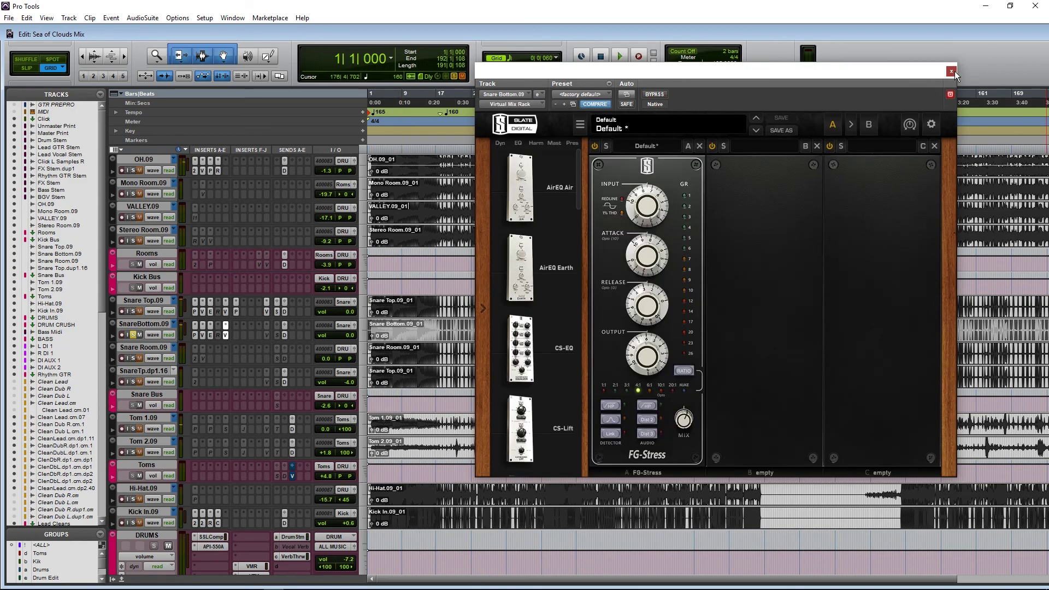
{"action": "left_click", "coordinate": [951, 71]}
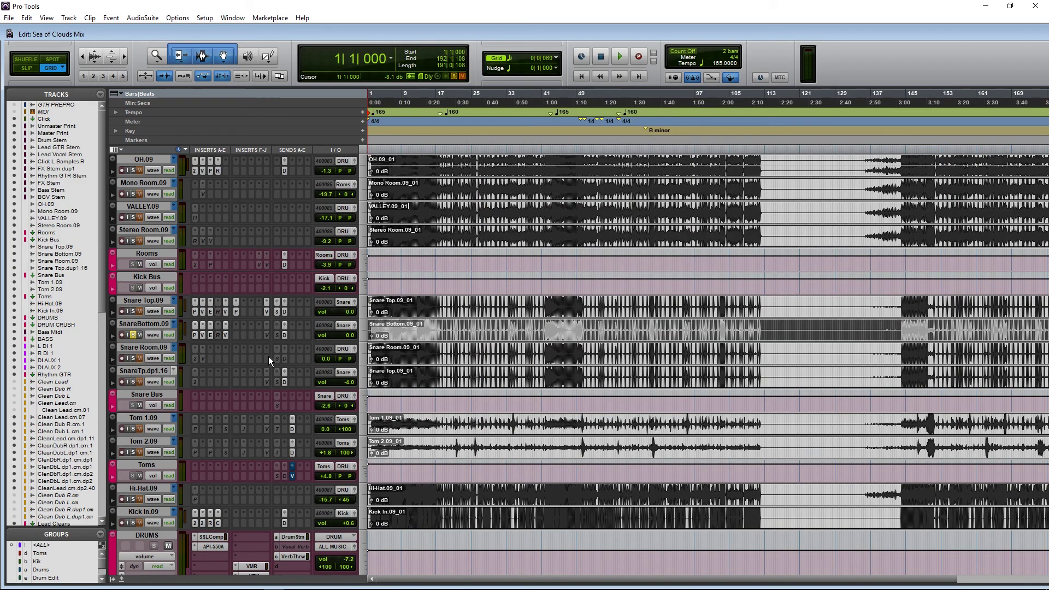
{"action": "left_click", "coordinate": [266, 333]}
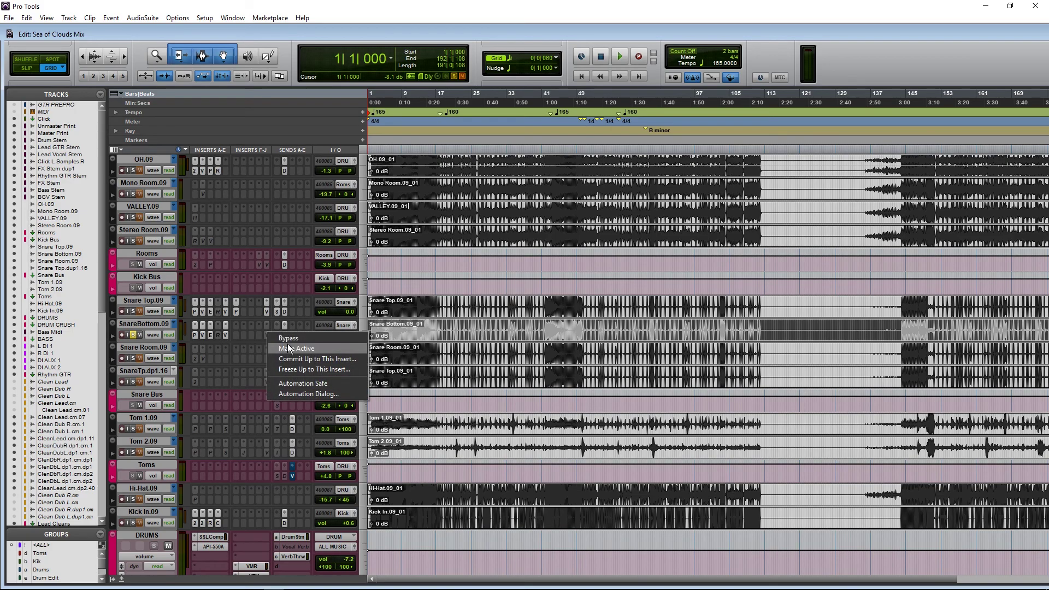
{"action": "left_click", "coordinate": [287, 339]}
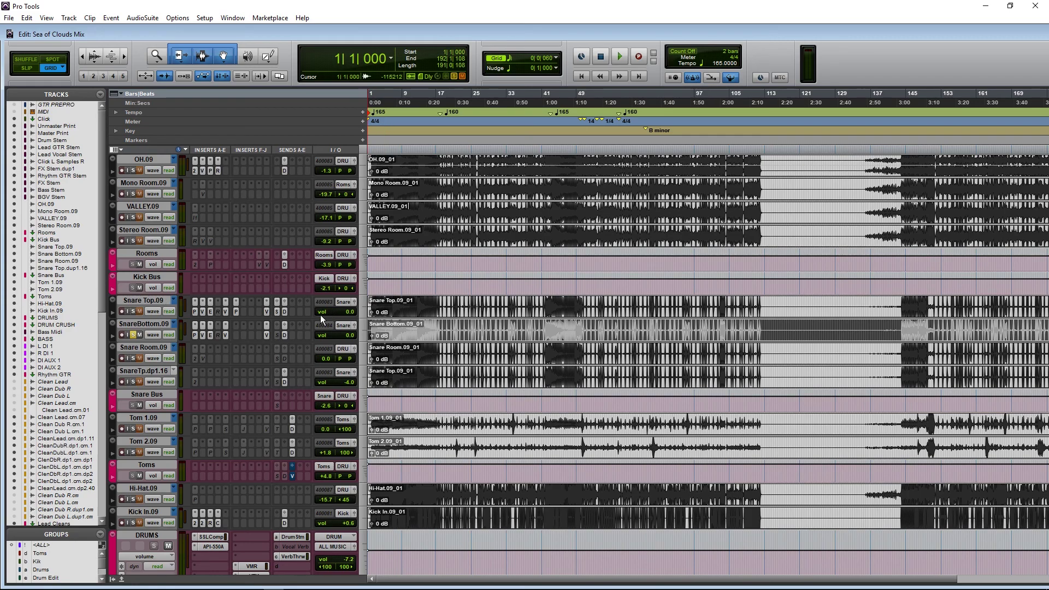
Step: Listen to Virtual Tape Machines from bar 8, then close its window and stop playback
{"action": "left_click", "coordinate": [266, 334]}
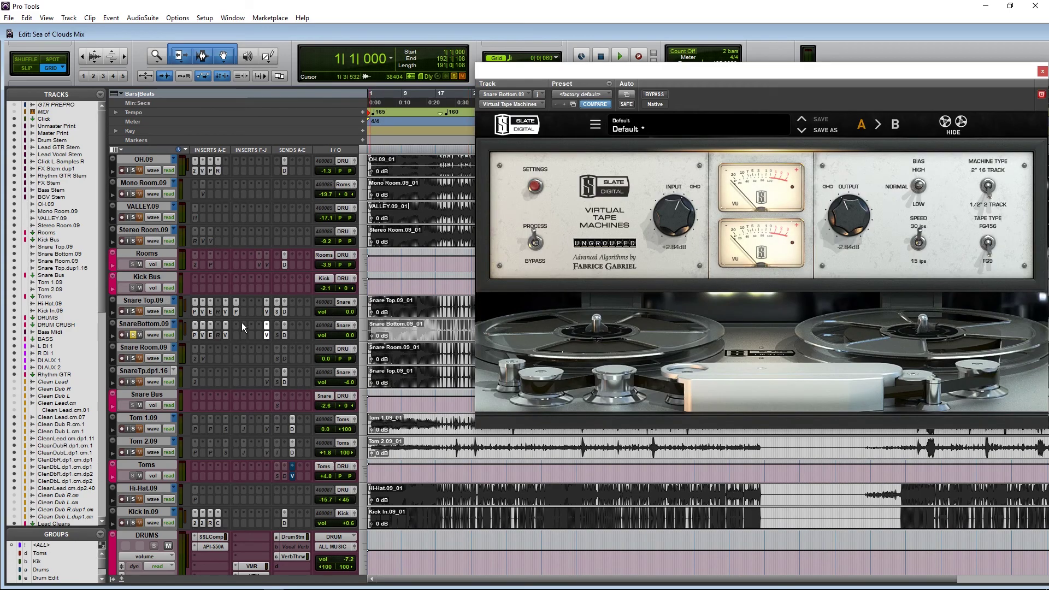
{"action": "left_click", "coordinate": [396, 305]}
{"action": "key", "text": "space"}
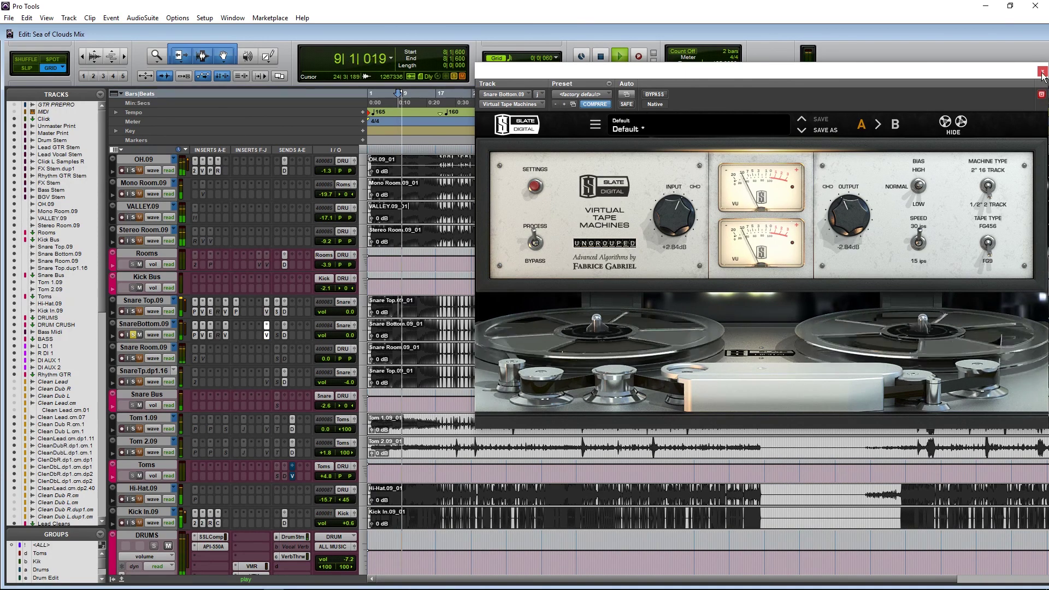
{"action": "left_click", "coordinate": [1042, 71]}
{"action": "key", "text": "space"}
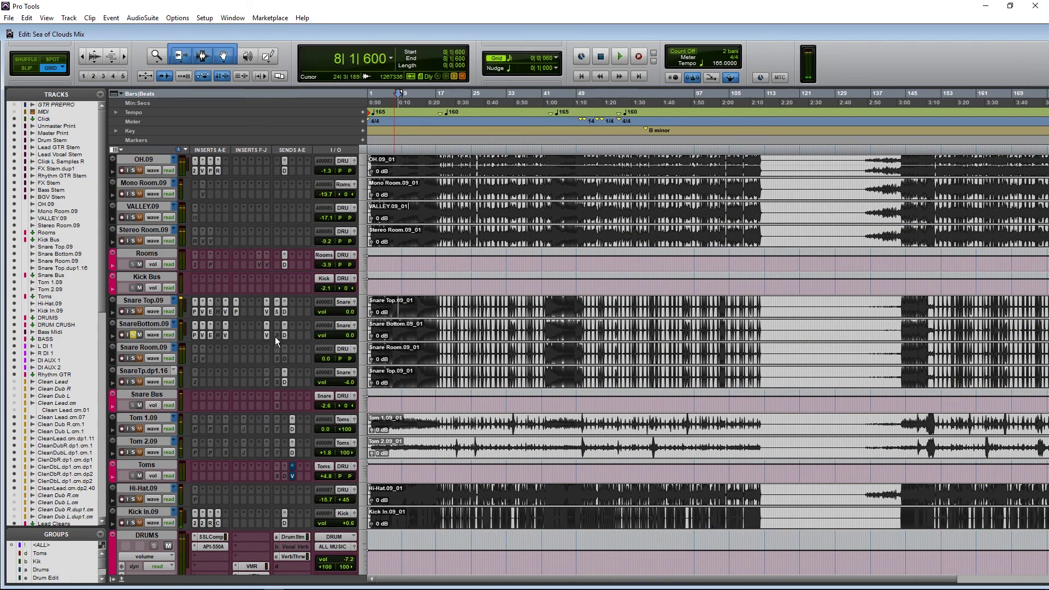
{"action": "left_click", "coordinate": [275, 336]}
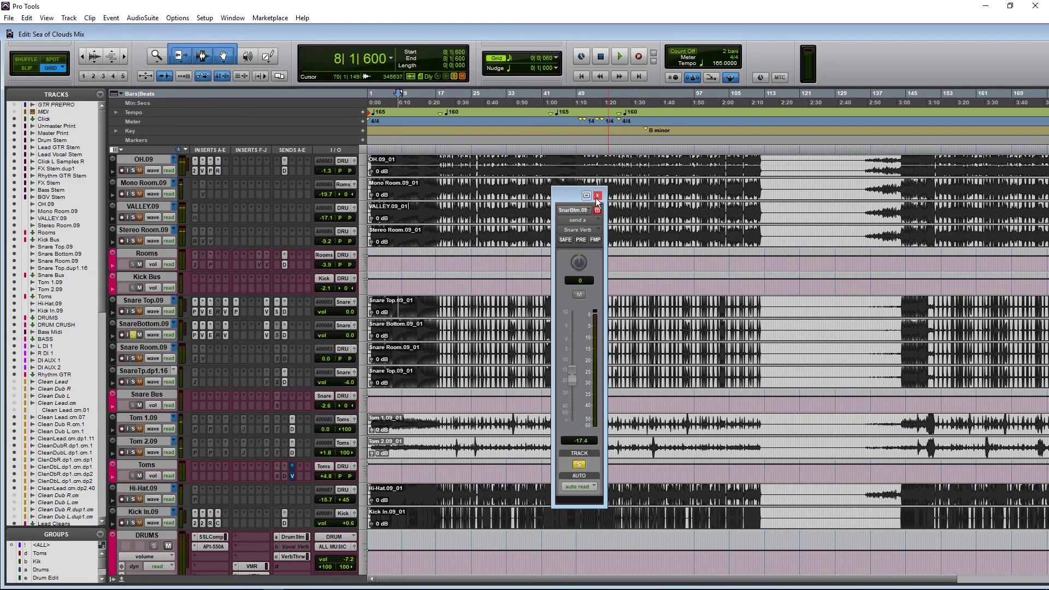
Step: Activate the Snare Verb send, toggle its mute during playback, then make the send inactive
{"action": "right_click", "coordinate": [278, 335]}
{"action": "left_click", "coordinate": [290, 346]}
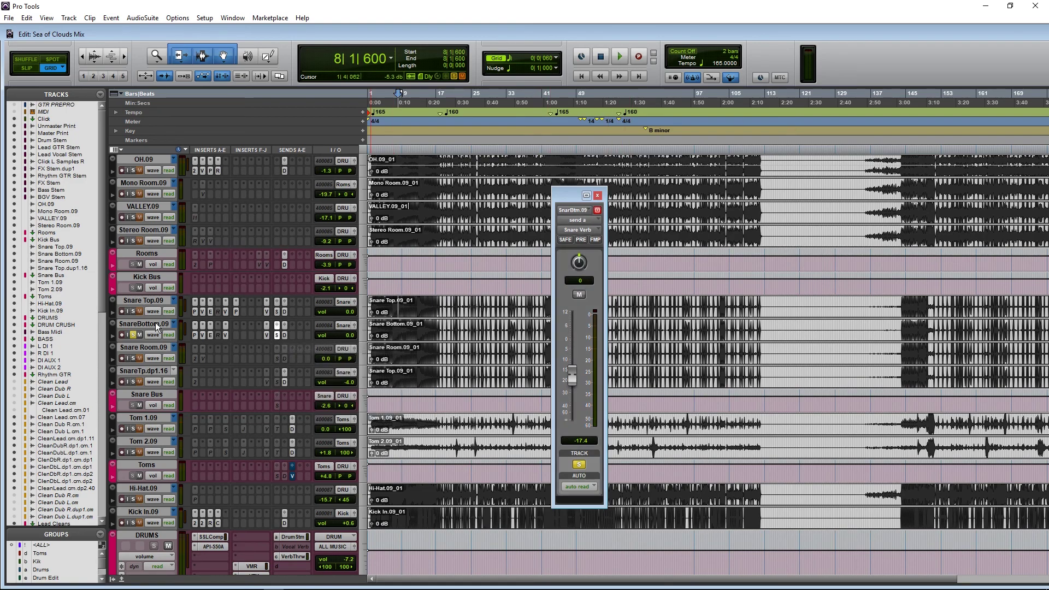
{"action": "left_click", "coordinate": [579, 295]}
{"action": "key", "text": "space"}
{"action": "left_click", "coordinate": [579, 295]}
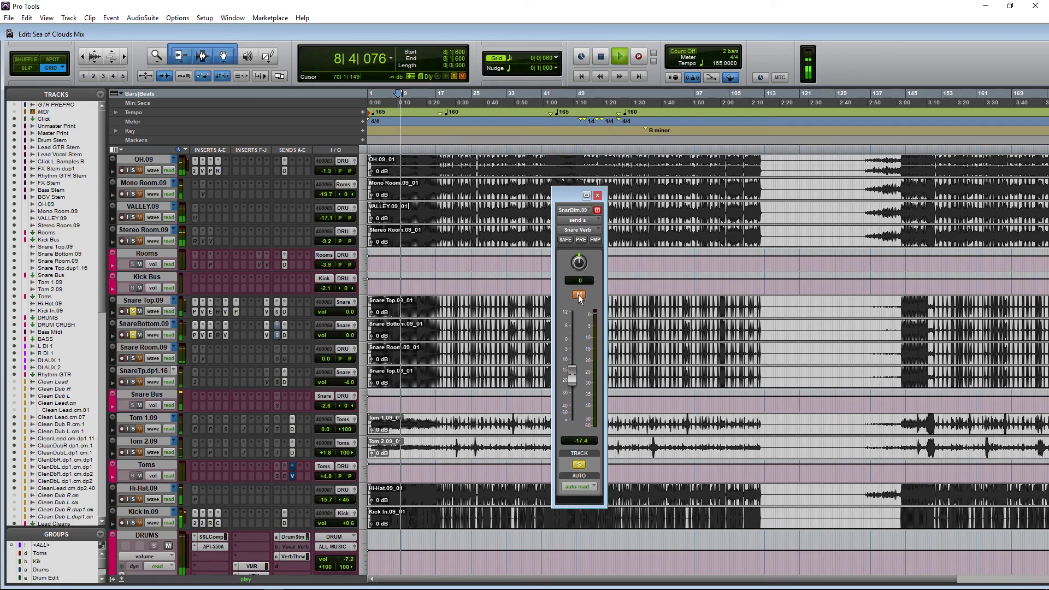
{"action": "left_click", "coordinate": [579, 295]}
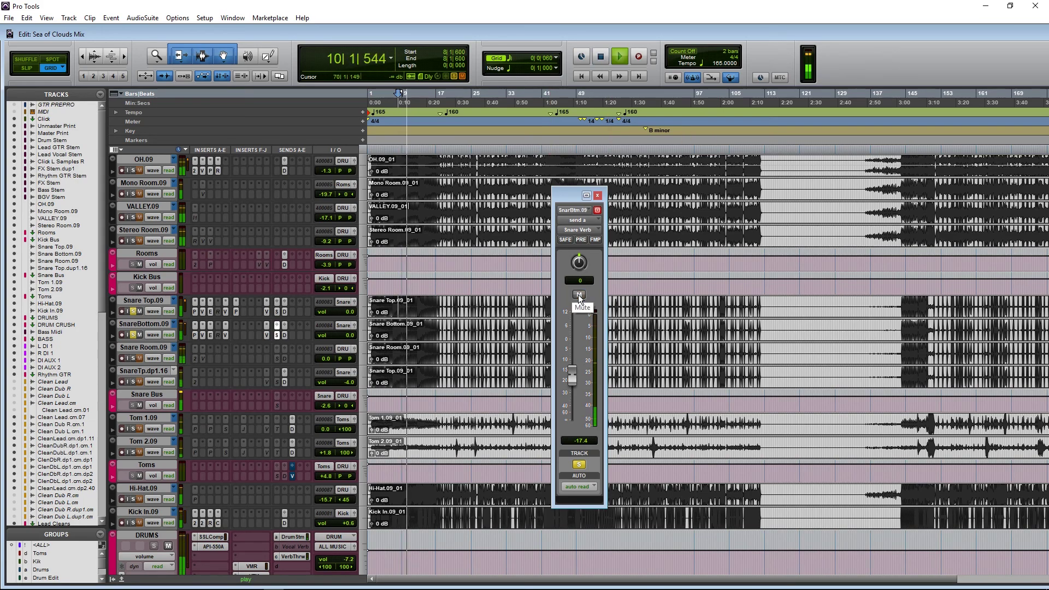
{"action": "key", "text": "space"}
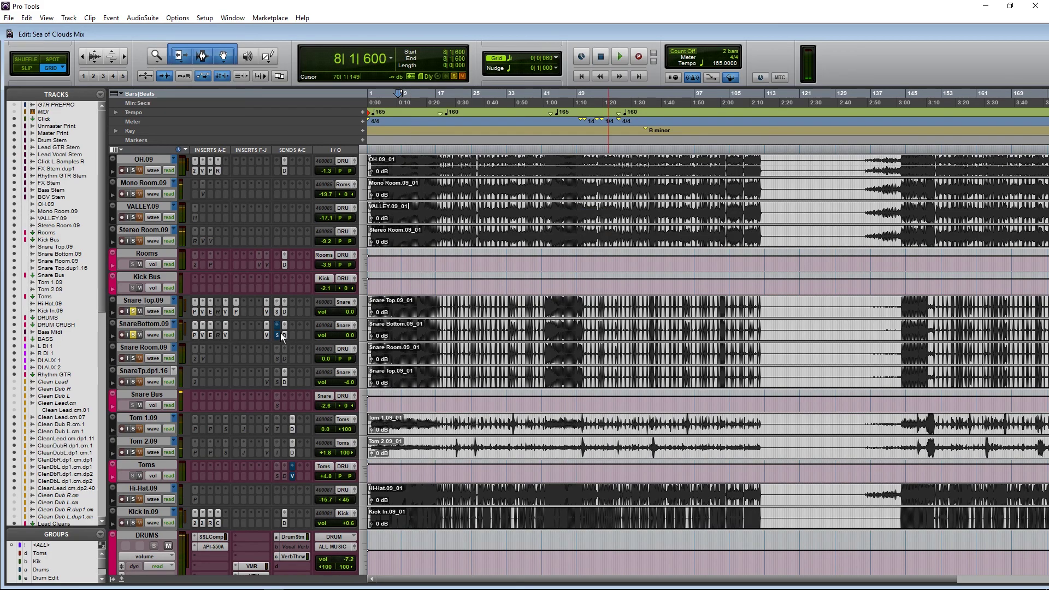
{"action": "right_click", "coordinate": [276, 331]}
{"action": "left_click", "coordinate": [303, 350]}
Step: Toggle the FG-73 phase flip in Snare Bottom's Virtual Mix Rack while playing from bar 4, leaving it on
{"action": "left_click", "coordinate": [195, 337]}
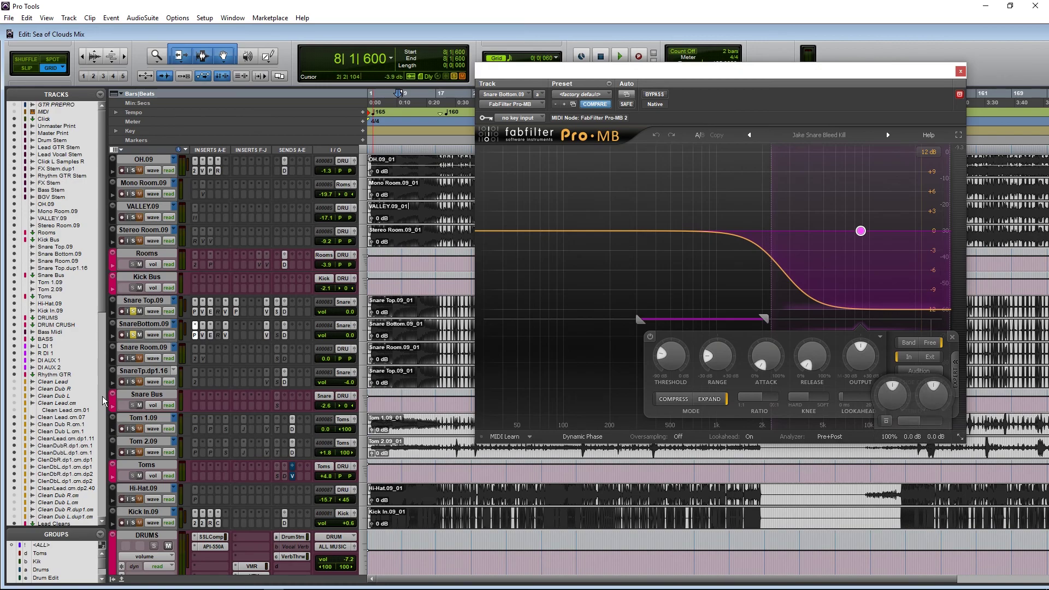
{"action": "left_click", "coordinate": [203, 335]}
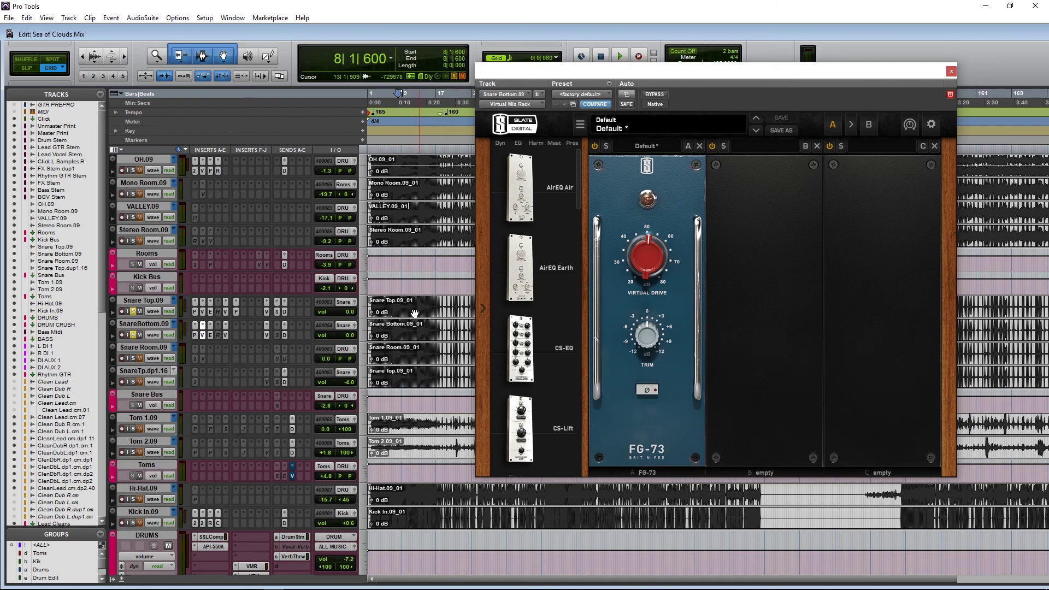
{"action": "left_click", "coordinate": [386, 307]}
{"action": "left_click", "coordinate": [649, 390]}
{"action": "key", "text": "space"}
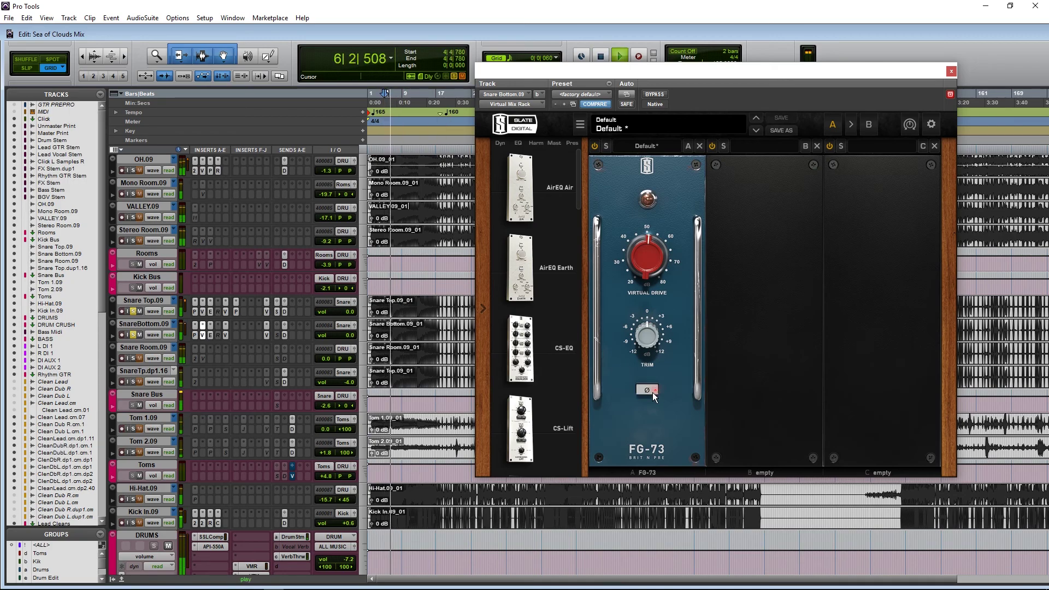
{"action": "left_click", "coordinate": [652, 393]}
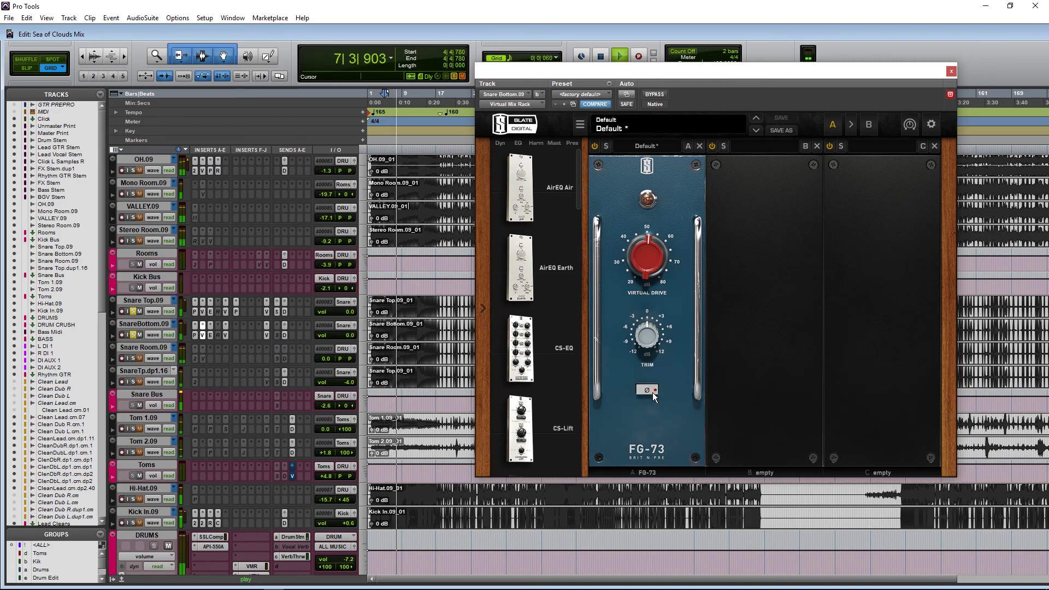
{"action": "left_click", "coordinate": [652, 393]}
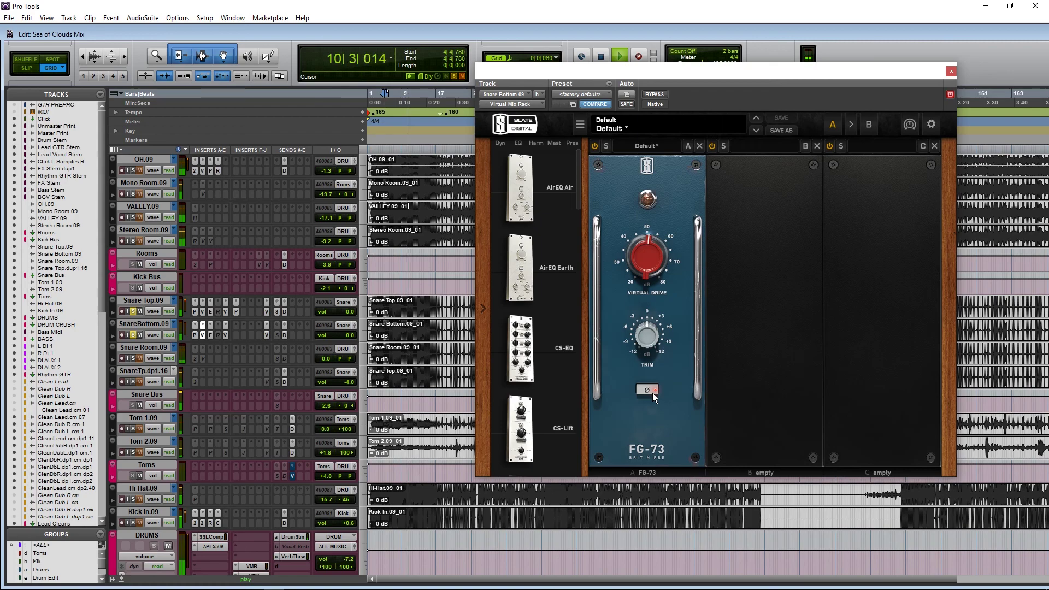
{"action": "left_click", "coordinate": [652, 392]}
{"action": "left_click", "coordinate": [652, 392]}
{"action": "key", "text": "space"}
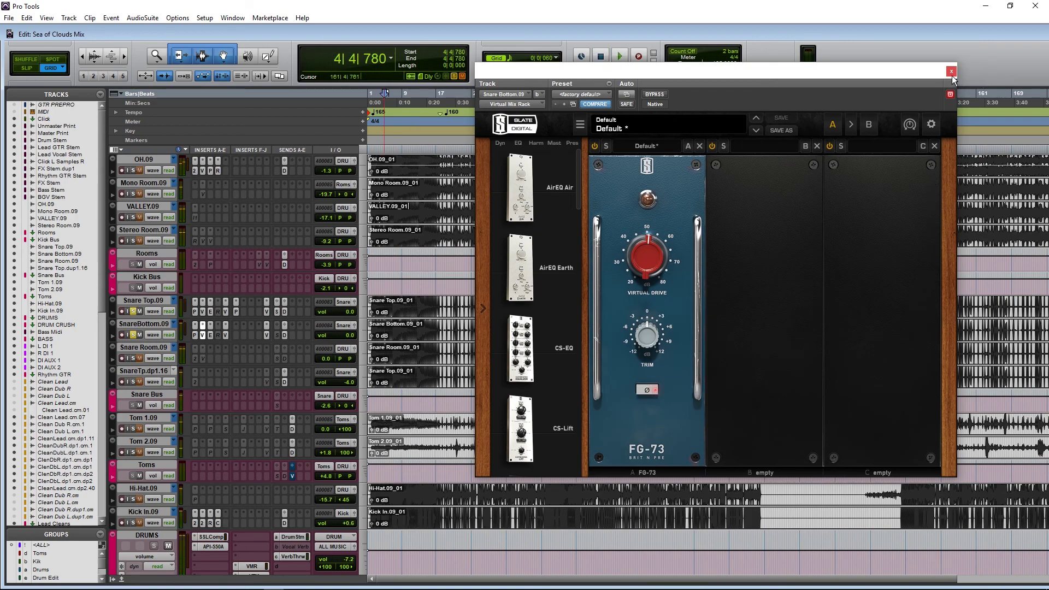
{"action": "key", "text": "space"}
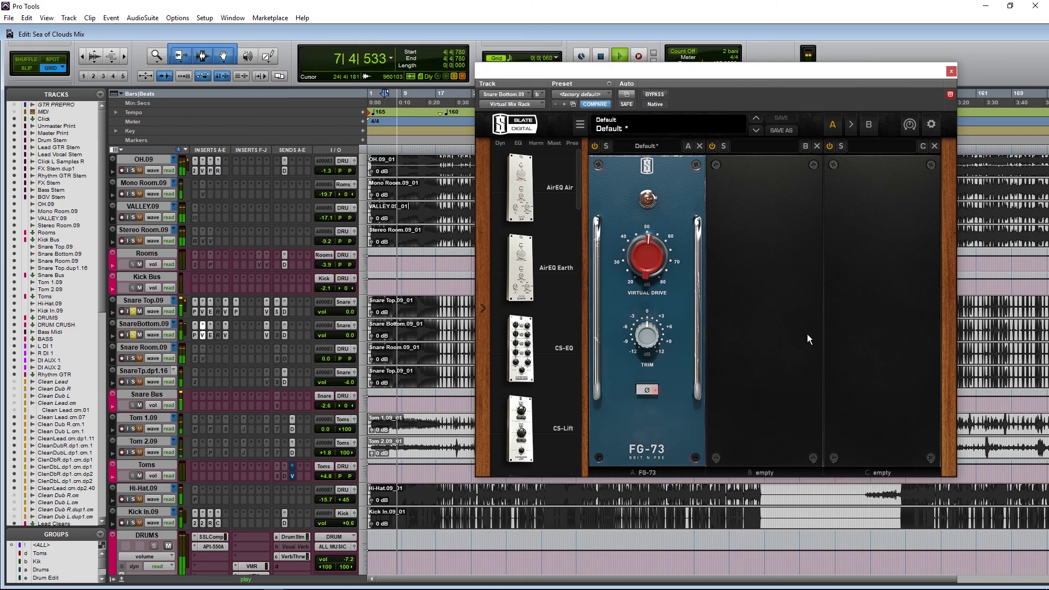
{"action": "key", "text": "space"}
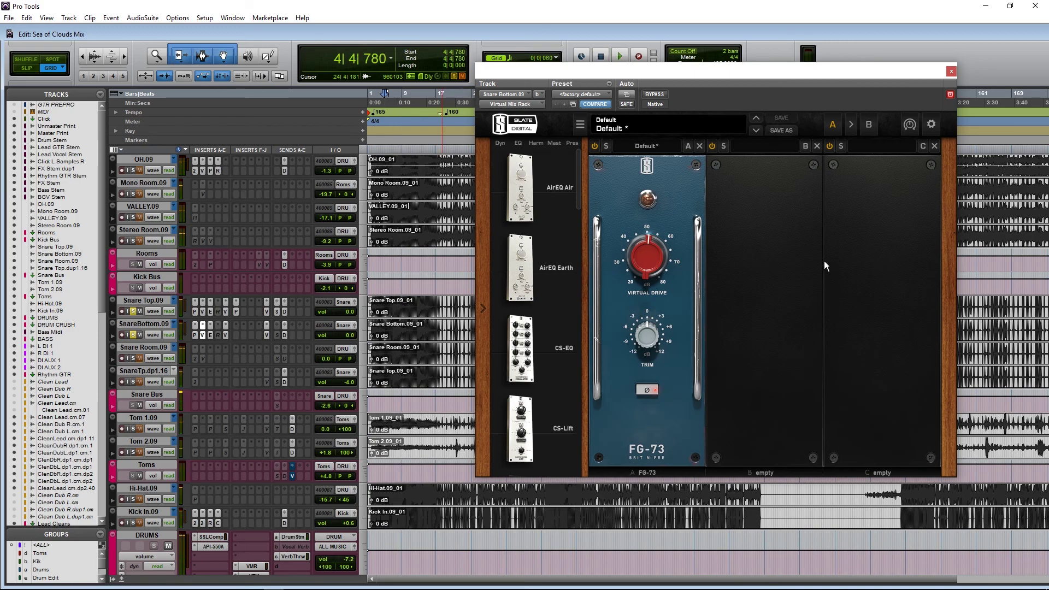
Step: Close the Snare Bottom plug-in and switch the solo from Snare Bottom.09 to Snare Room.09
{"action": "left_click", "coordinate": [951, 70]}
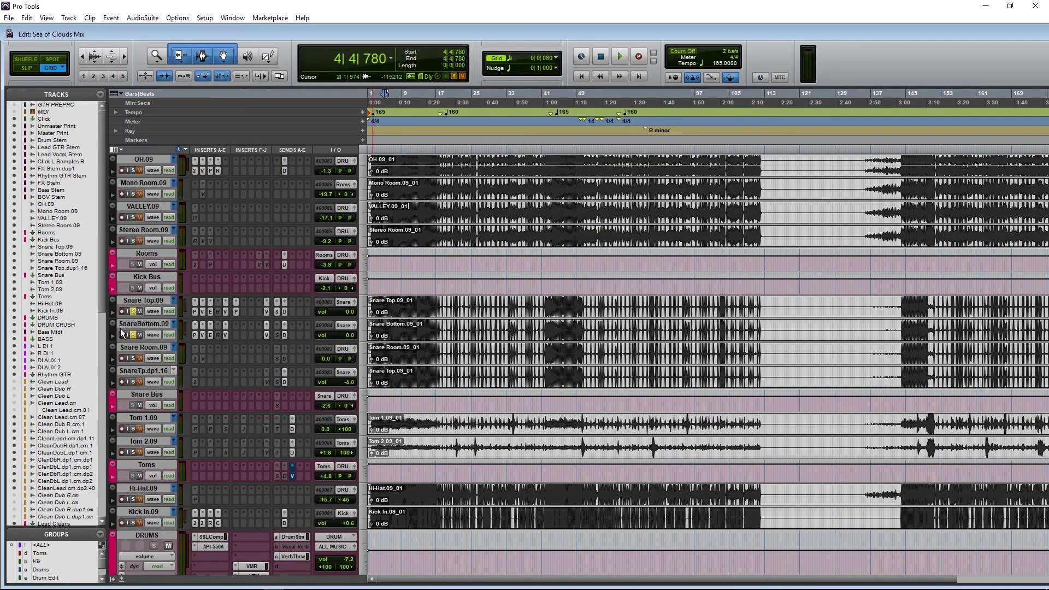
{"action": "left_click", "coordinate": [133, 335]}
{"action": "left_click", "coordinate": [132, 334], "text": "alt"}
{"action": "left_click", "coordinate": [133, 359]}
Step: Activate Snare Room.09's Trigger 2, lower Articulation 1 to -19.73 dB, and audition the snare samples
{"action": "left_click", "coordinate": [192, 361]}
{"action": "right_click", "coordinate": [192, 362]}
{"action": "left_click", "coordinate": [218, 375]}
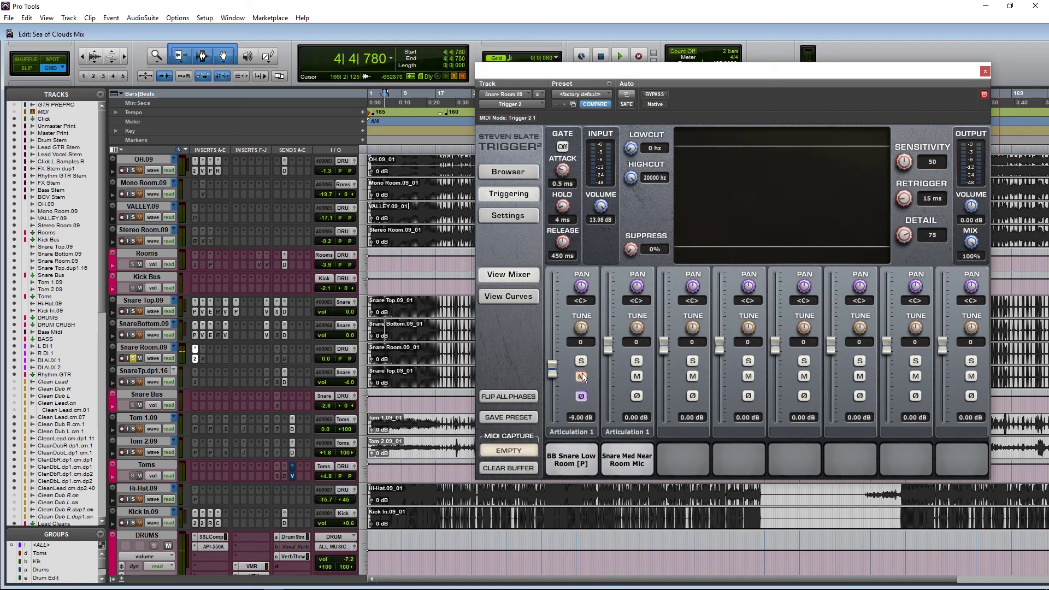
{"action": "left_click_drag", "start_coordinate": [551, 367], "coordinate": [565, 391]}
{"action": "left_click", "coordinate": [572, 471]}
{"action": "left_click", "coordinate": [634, 444]}
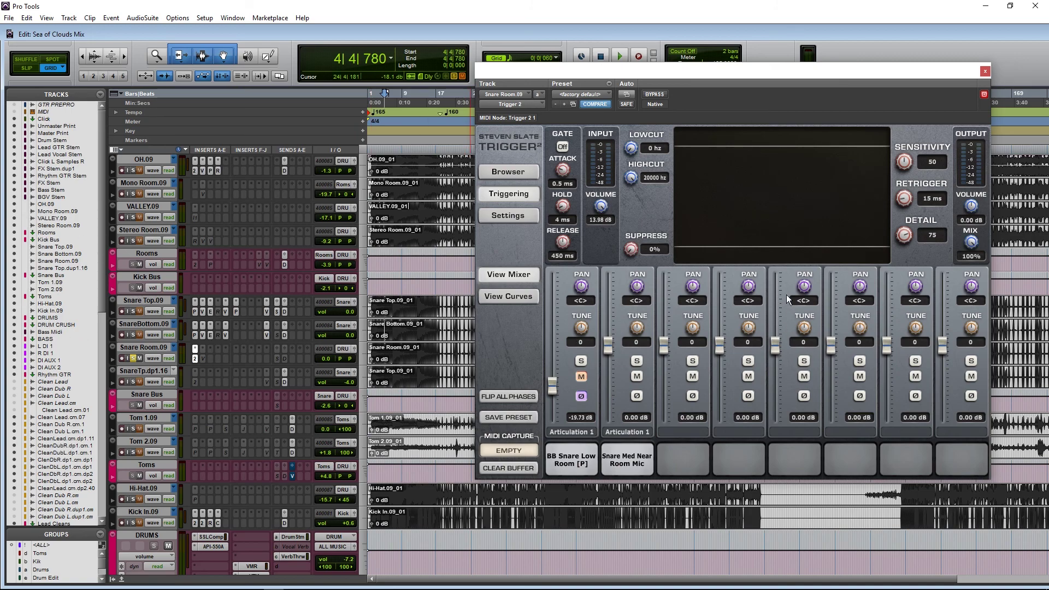
{"action": "left_click", "coordinate": [202, 360]}
Step: Activate Snare Room.09's Virtual Mix Rack on Huge Snare Room and raise CS-Lift High Lift to about 6.58
{"action": "right_click", "coordinate": [201, 359]}
{"action": "left_click", "coordinate": [230, 373]}
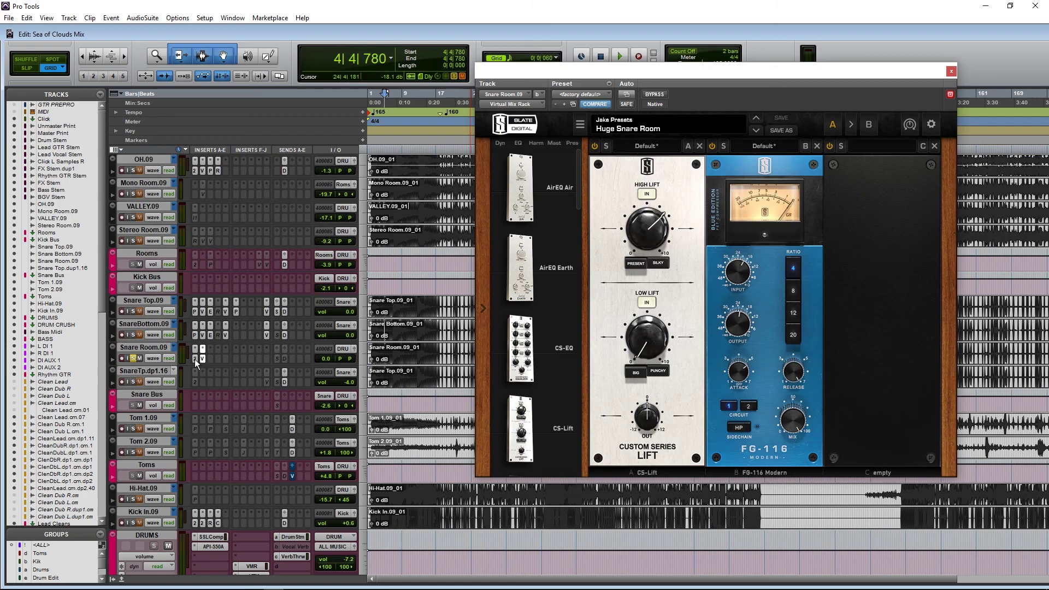
{"action": "left_click", "coordinate": [194, 359]}
{"action": "left_click", "coordinate": [202, 360]}
{"action": "left_click", "coordinate": [658, 235]}
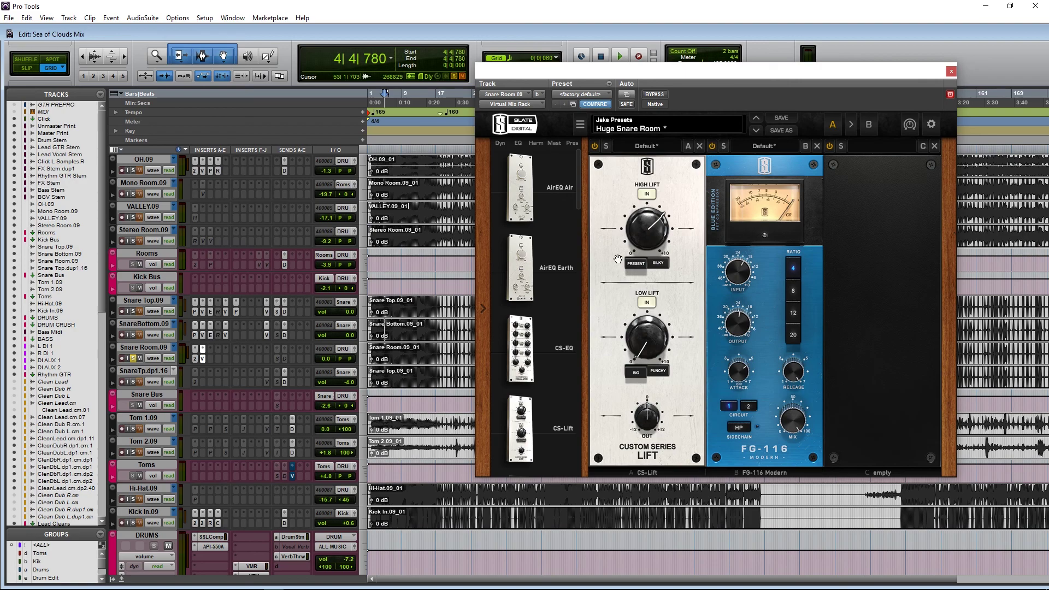
{"action": "scroll", "coordinate": [528, 311], "scroll_direction": "down", "scroll_amount": 10}
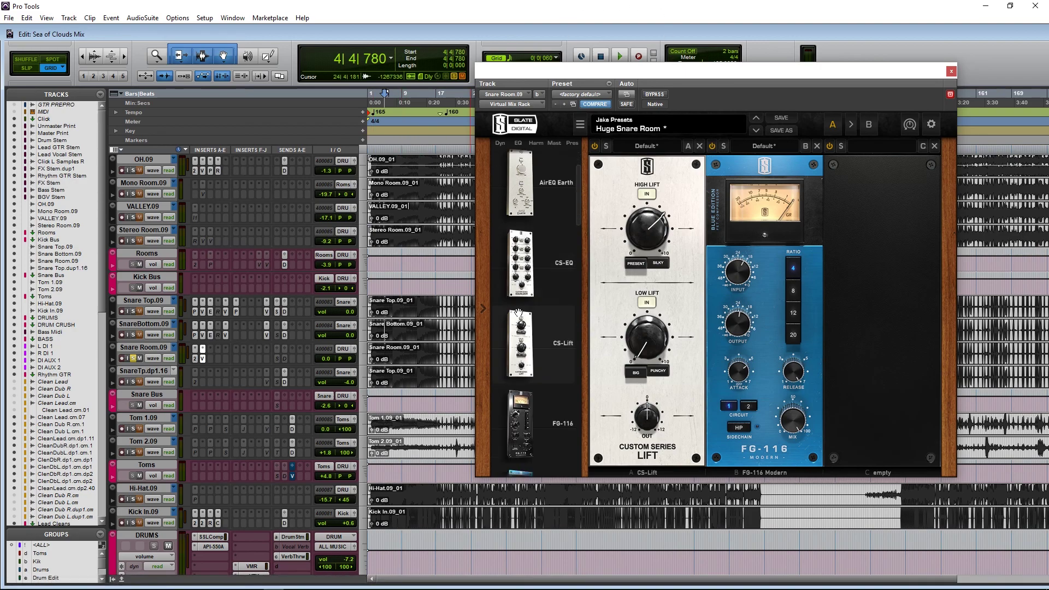
Step: Insert FG-Stress after CS-Lift, bypass the FG-116, and tune FG-Stress input and attack from bar 6
{"action": "scroll", "coordinate": [528, 310], "scroll_direction": "down", "scroll_amount": 5}
{"action": "left_click_drag", "start_coordinate": [520, 210], "coordinate": [765, 306]}
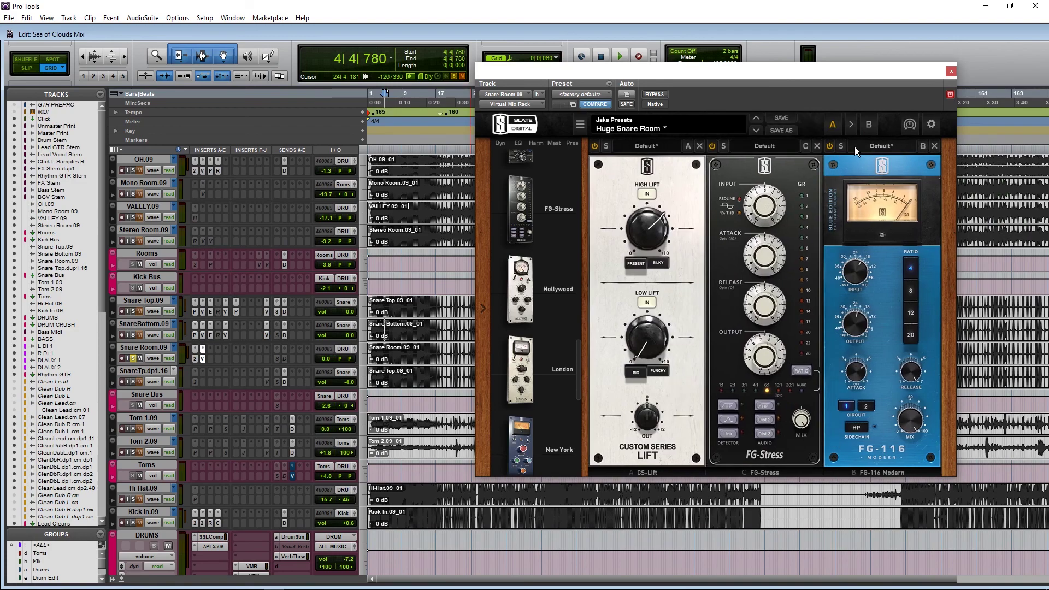
{"action": "left_click", "coordinate": [829, 147]}
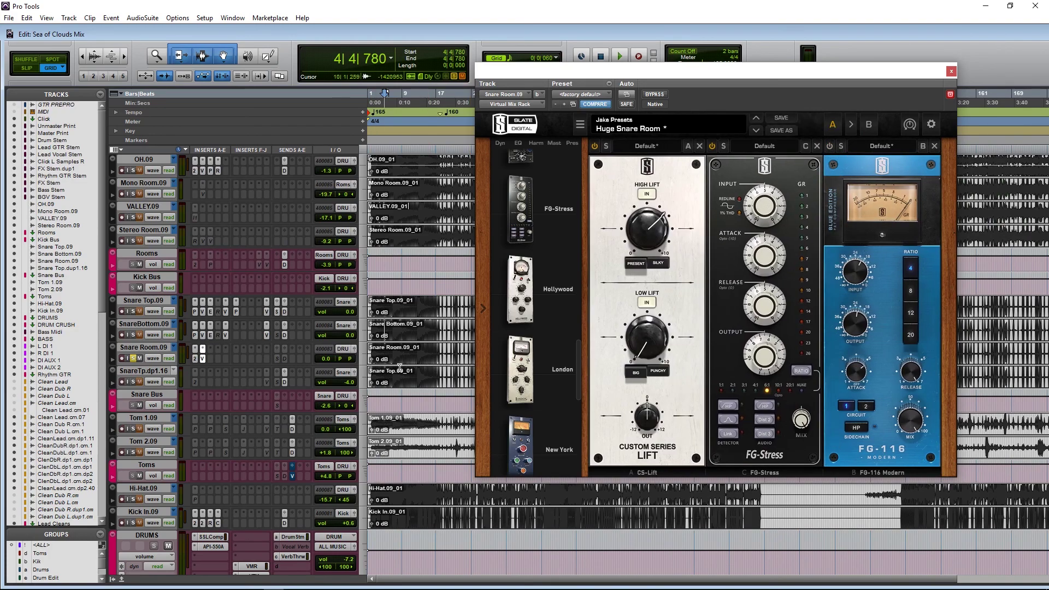
{"action": "left_click", "coordinate": [392, 350]}
{"action": "key", "text": "space"}
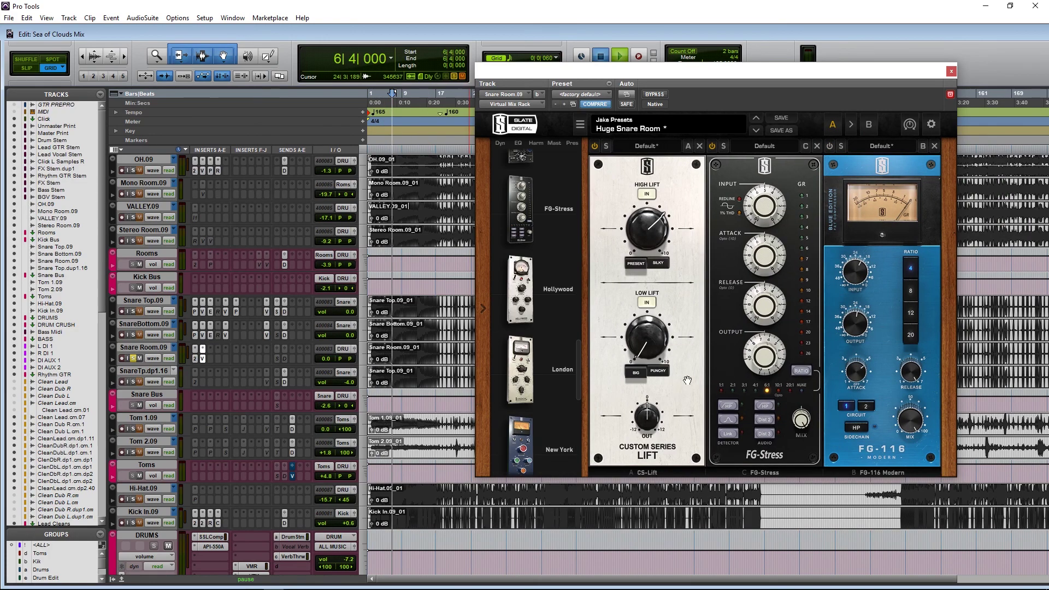
{"action": "left_click_drag", "start_coordinate": [784, 220], "coordinate": [761, 249]}
{"action": "left_click", "coordinate": [763, 290]}
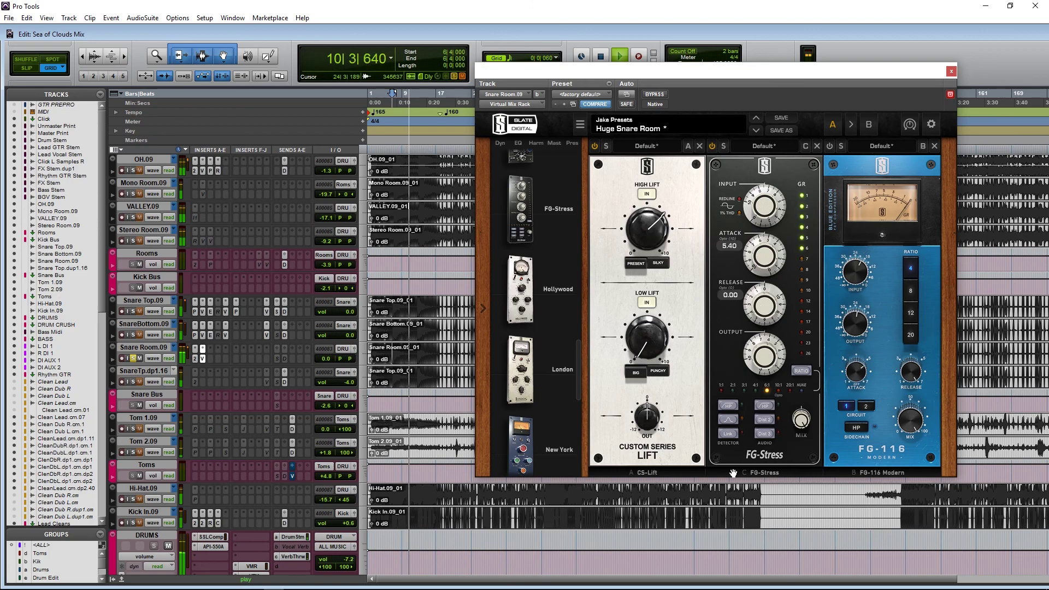
{"action": "left_click_drag", "start_coordinate": [764, 254], "coordinate": [759, 268]}
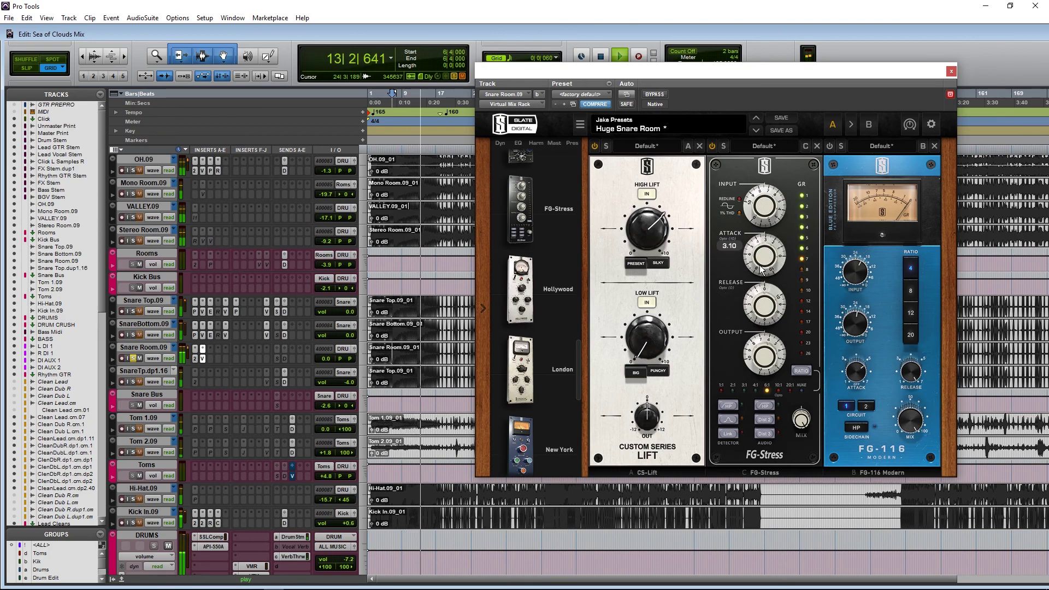
{"action": "left_click_drag", "start_coordinate": [757, 274], "coordinate": [737, 238]}
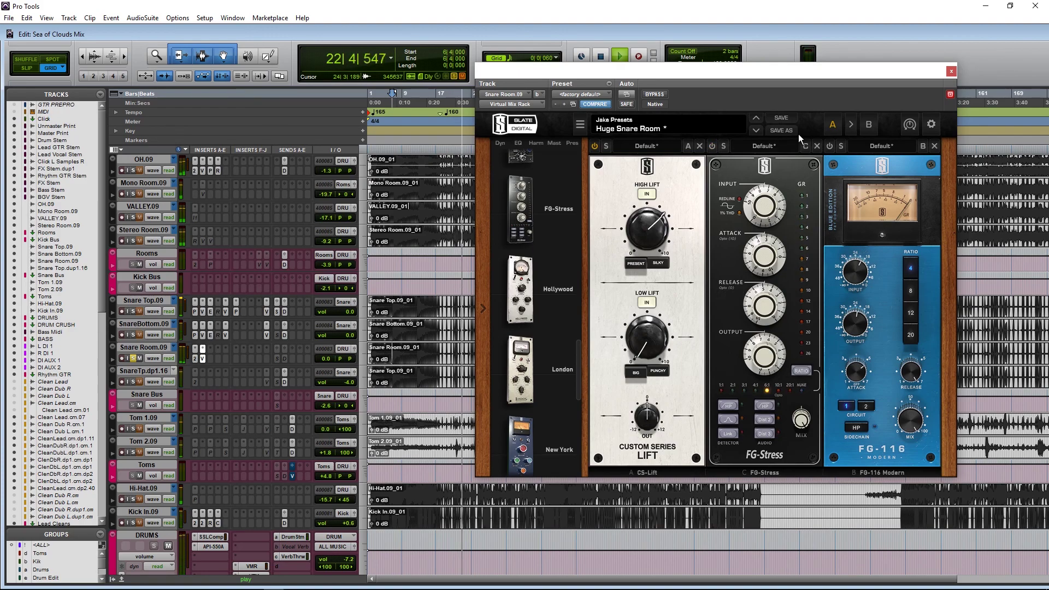
Step: Compare against the FG-116, set FG-Stress output to 6.80, then remove the FG-116 module
{"action": "left_click", "coordinate": [830, 146]}
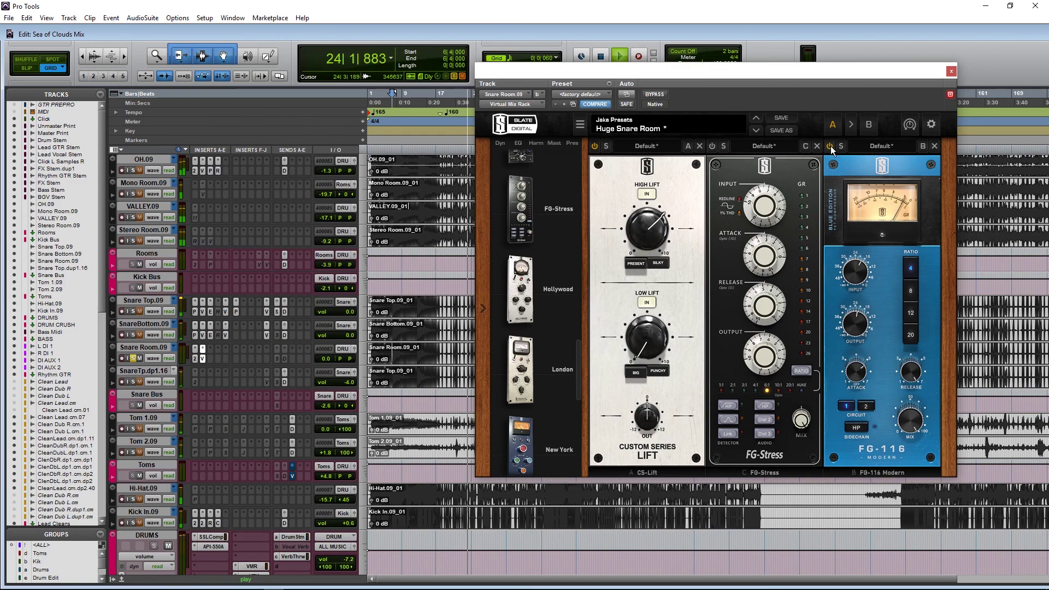
{"action": "left_click", "coordinate": [831, 146]}
{"action": "left_click", "coordinate": [710, 146]}
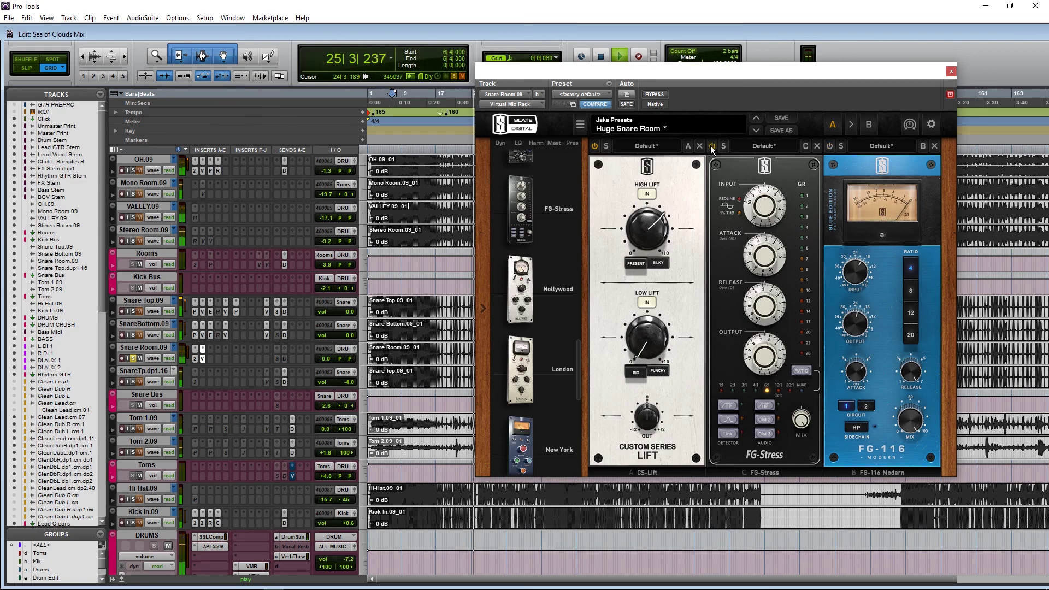
{"action": "mouse_move", "coordinate": [761, 354]}
{"action": "left_click_drag", "start_coordinate": [761, 354], "coordinate": [775, 344]}
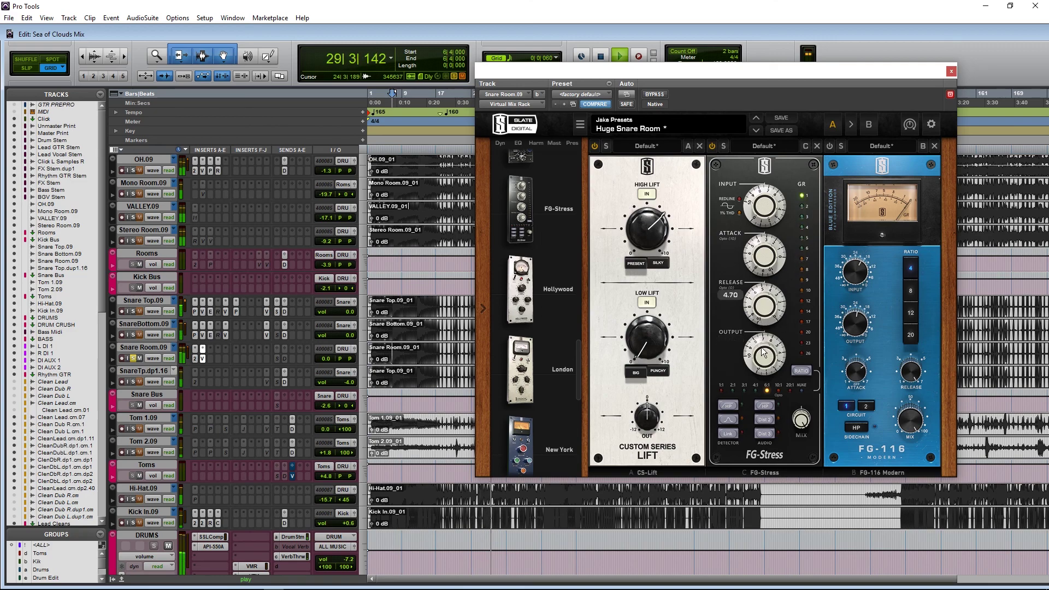
{"action": "key", "text": "space"}
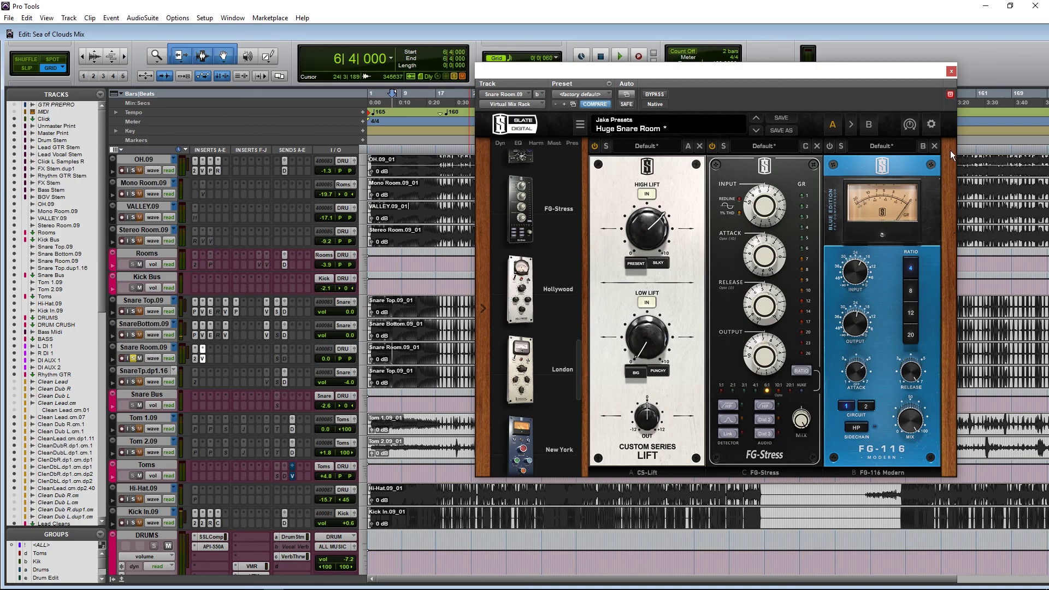
{"action": "left_click", "coordinate": [934, 146]}
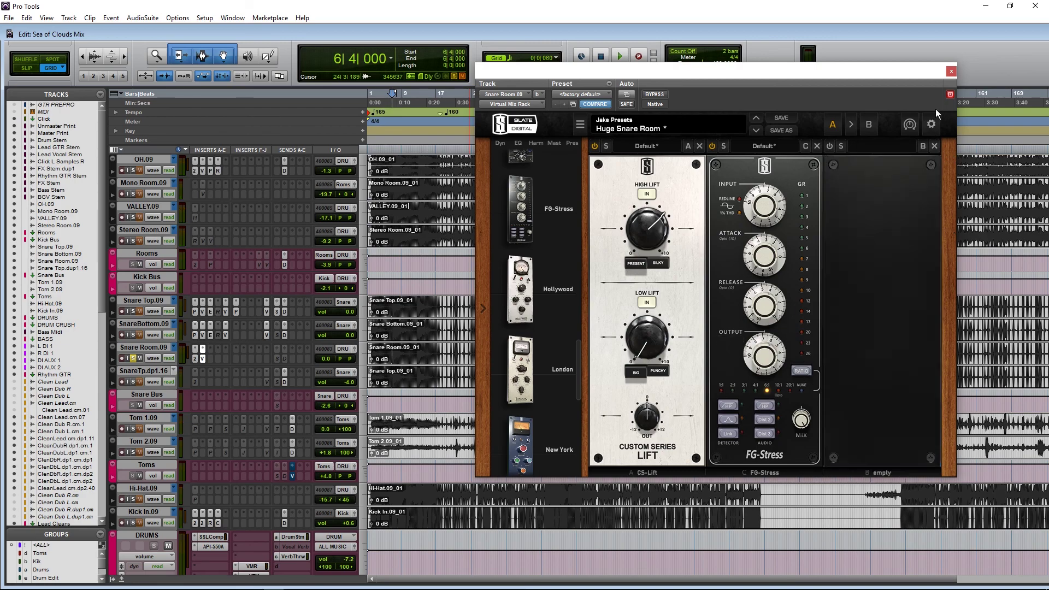
Step: Solo Snare Top.09 and turn down the Snare Room.09 fader during playback
{"action": "left_click", "coordinate": [951, 71]}
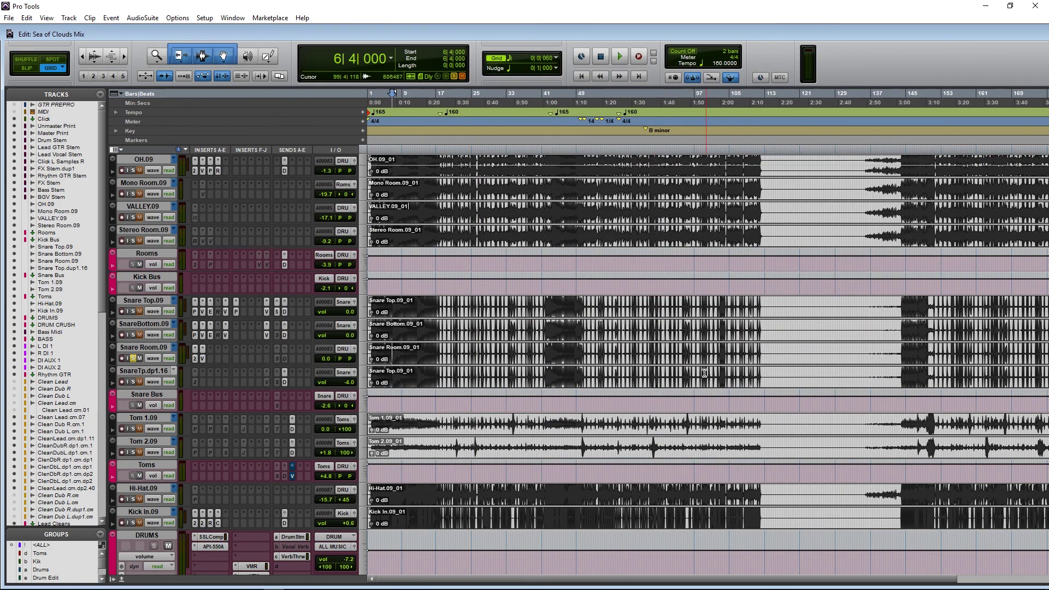
{"action": "left_click", "coordinate": [285, 358]}
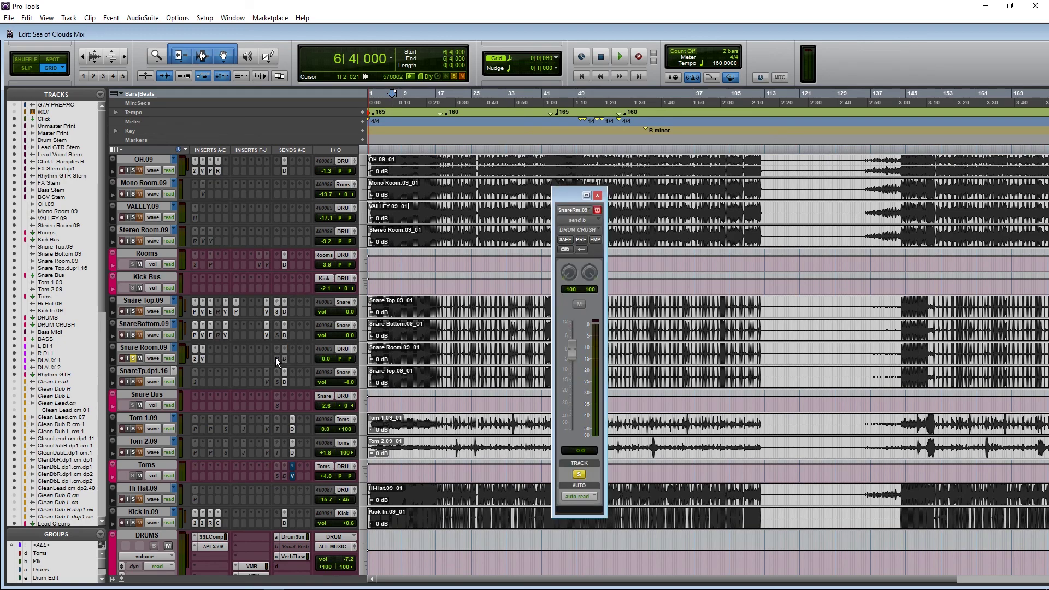
{"action": "left_click", "coordinate": [275, 357]}
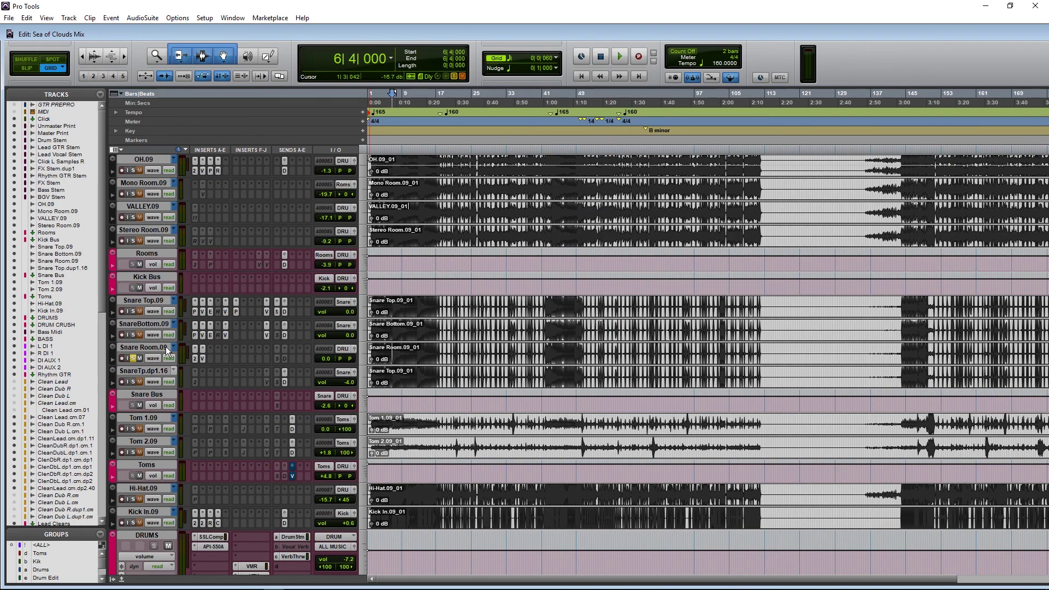
{"action": "left_click", "coordinate": [134, 310]}
{"action": "key", "text": "space"}
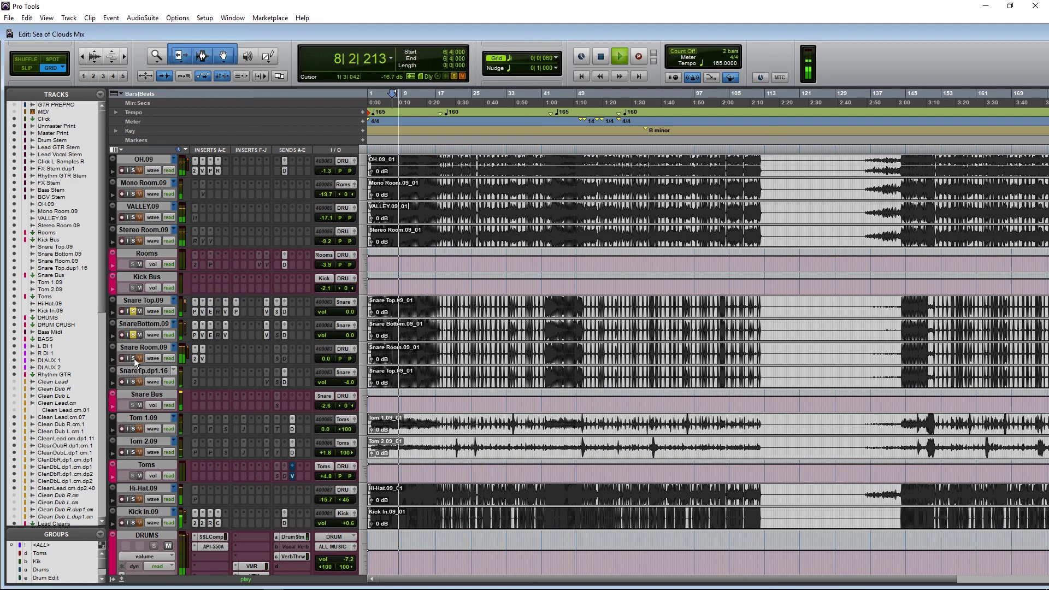
{"action": "left_click", "coordinate": [326, 358]}
{"action": "left_click_drag", "start_coordinate": [326, 357], "coordinate": [319, 363]}
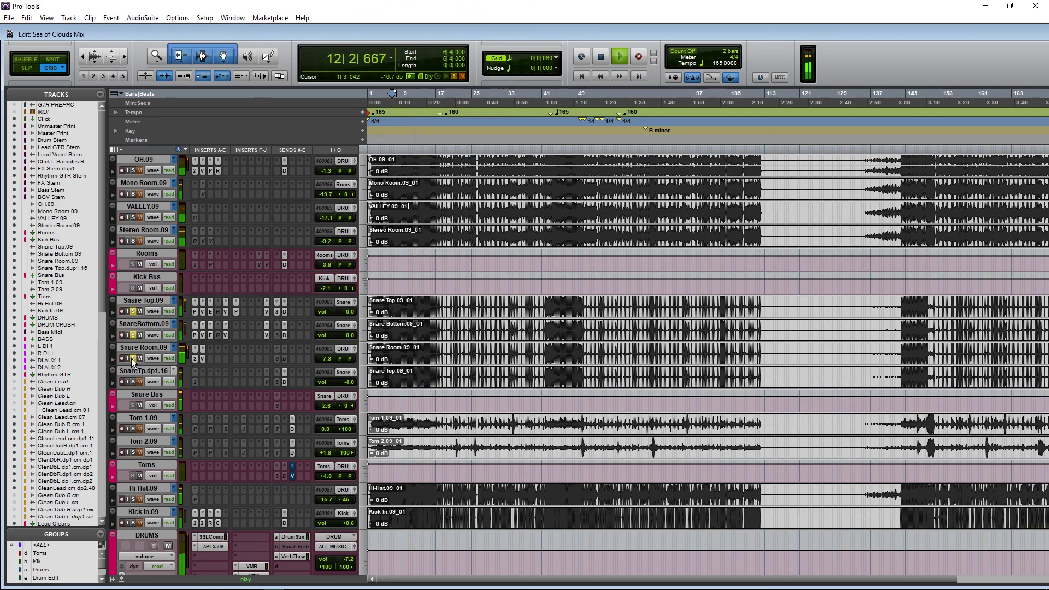
Step: Clear the OH.09, VALLEY.09 and Stereo Room.09 solos, then solo SnareTp.dp1.16 alone
{"action": "left_click", "coordinate": [132, 173]}
{"action": "left_click", "coordinate": [131, 173]}
{"action": "left_click_drag", "start_coordinate": [133, 217], "coordinate": [131, 239]}
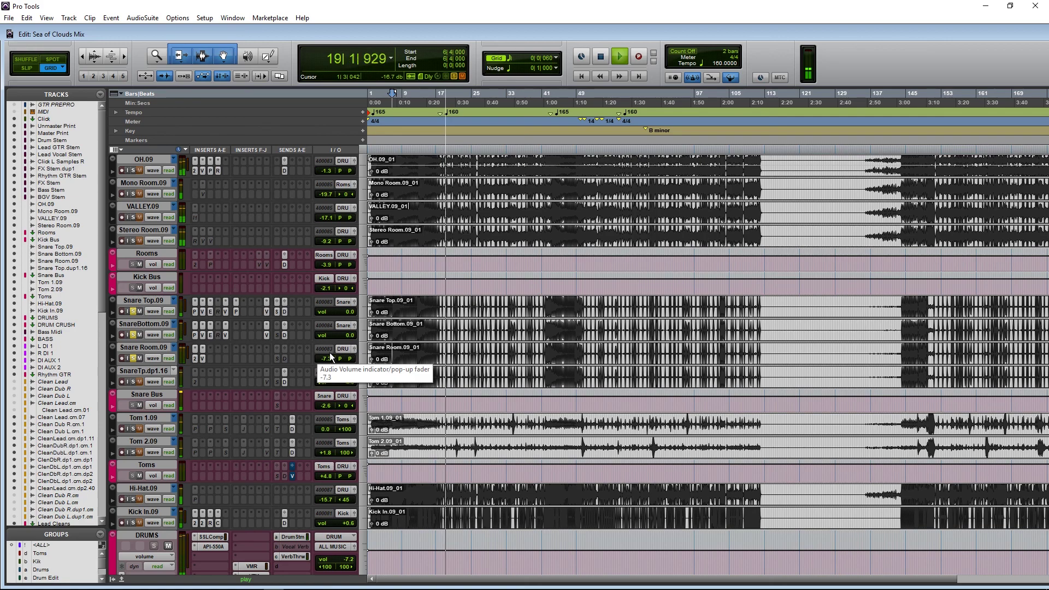
{"action": "key", "text": "space"}
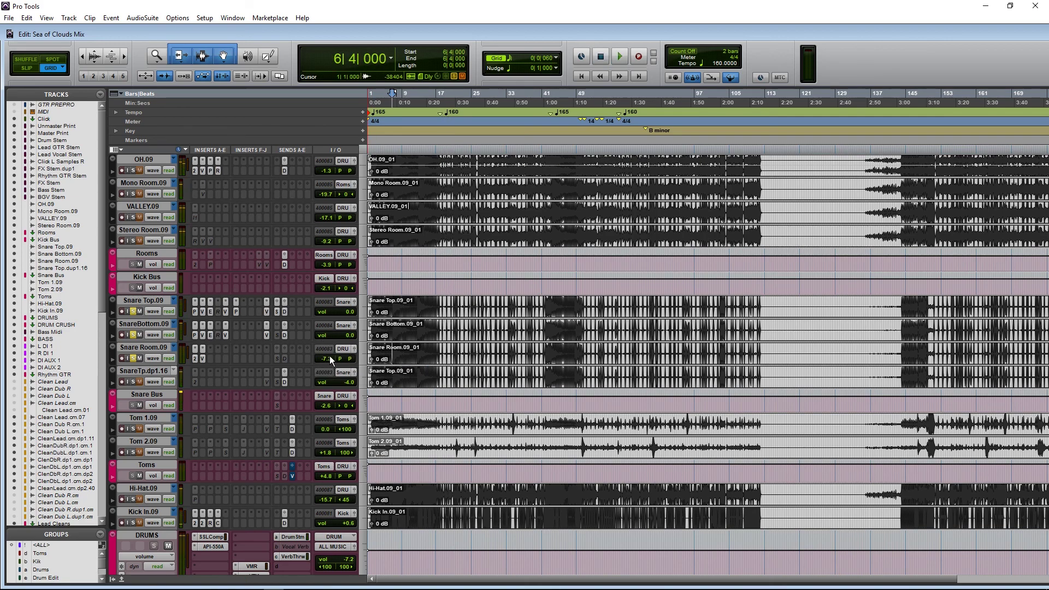
{"action": "left_click", "coordinate": [203, 359]}
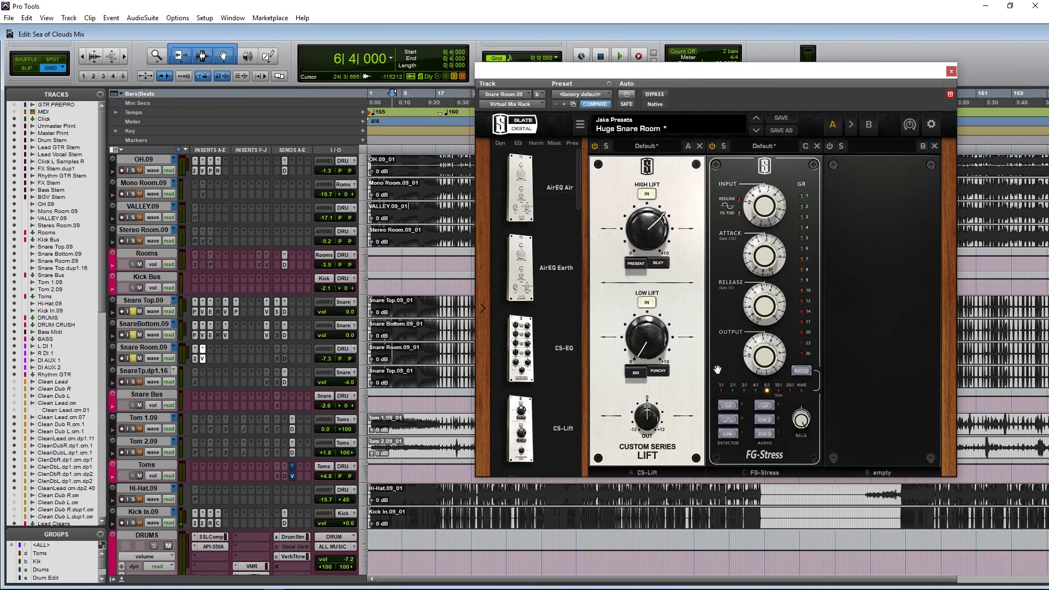
{"action": "left_click", "coordinate": [951, 72]}
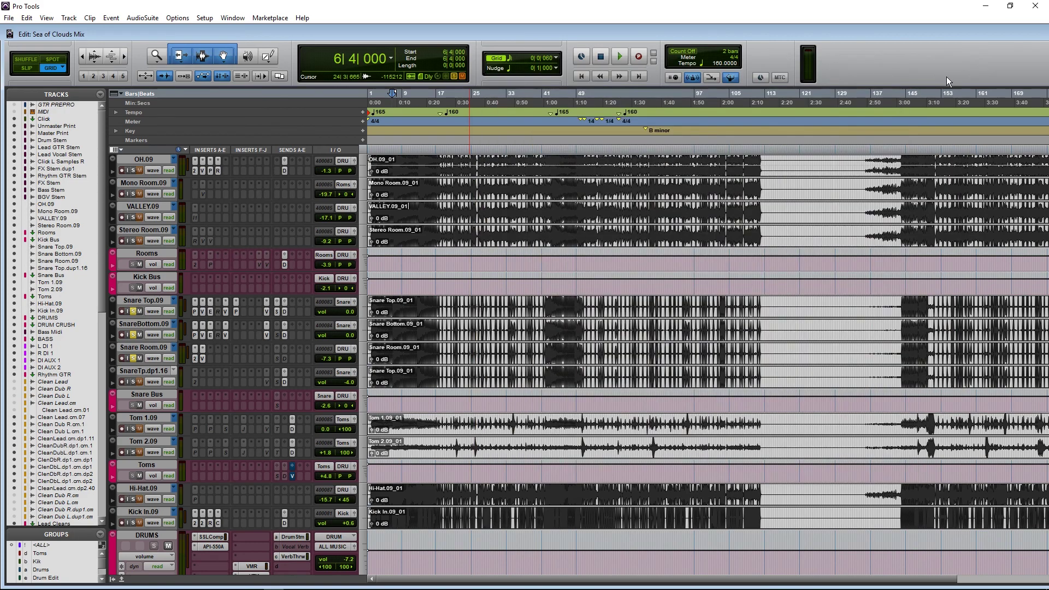
{"action": "left_click", "coordinate": [132, 382], "text": "ctrl"}
Step: Activate SnareTp.dp1.16's Trigger 2 insert, cancelling Commit Tracks, and open its plug-in window
{"action": "right_click", "coordinate": [196, 381]}
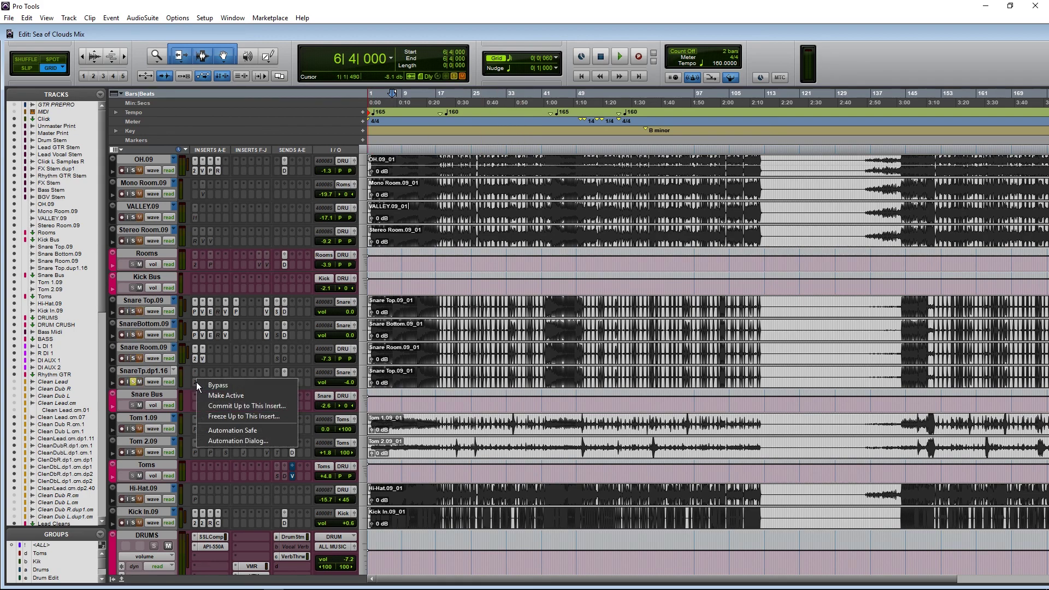
{"action": "left_click", "coordinate": [399, 354]}
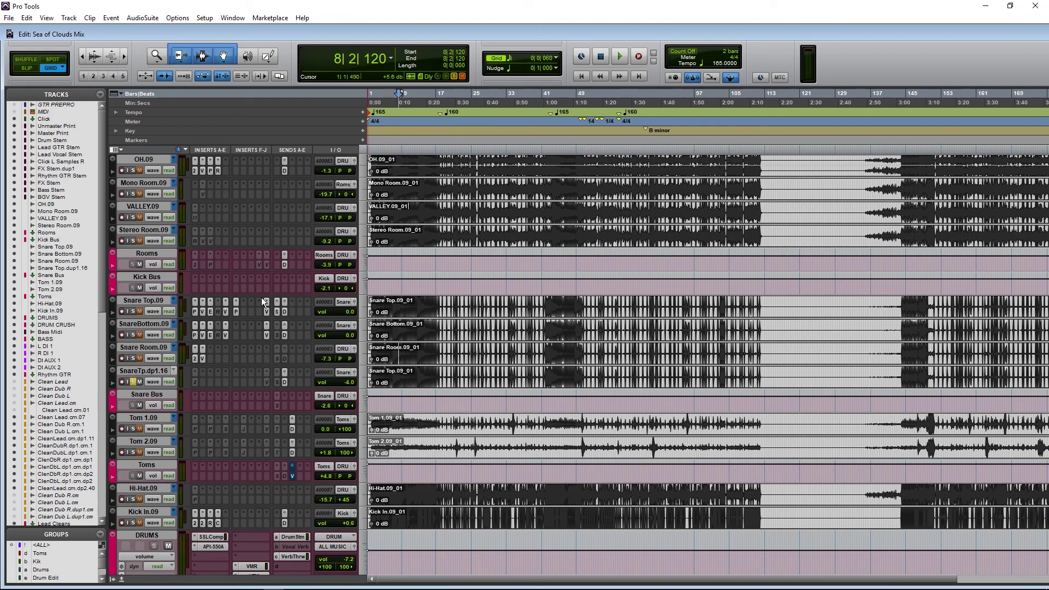
{"action": "right_click", "coordinate": [194, 380]}
{"action": "left_click", "coordinate": [241, 406]}
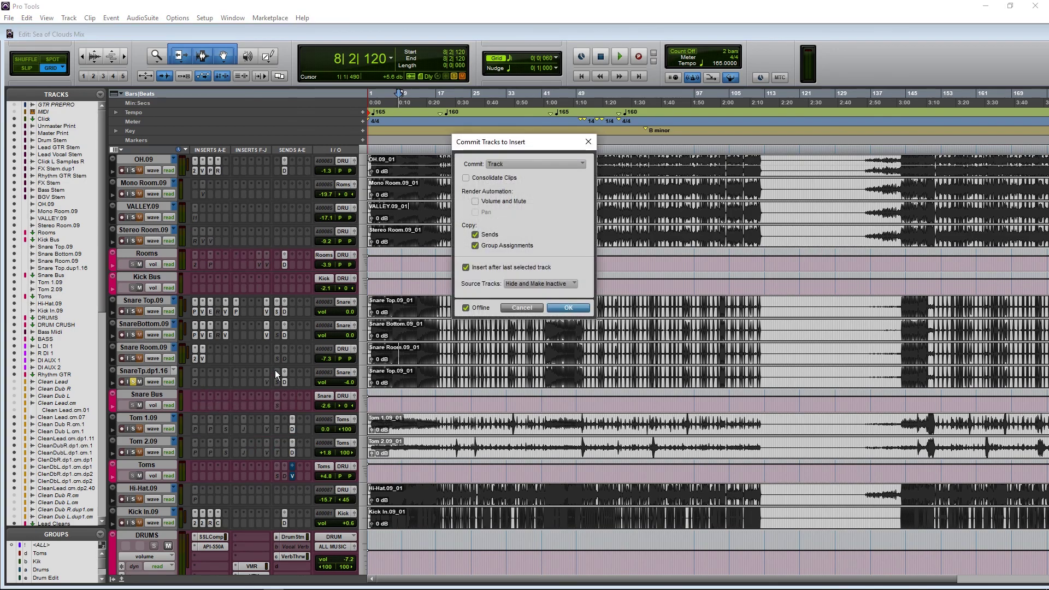
{"action": "key", "text": "Escape"}
{"action": "right_click", "coordinate": [194, 383]}
{"action": "left_click", "coordinate": [214, 398]}
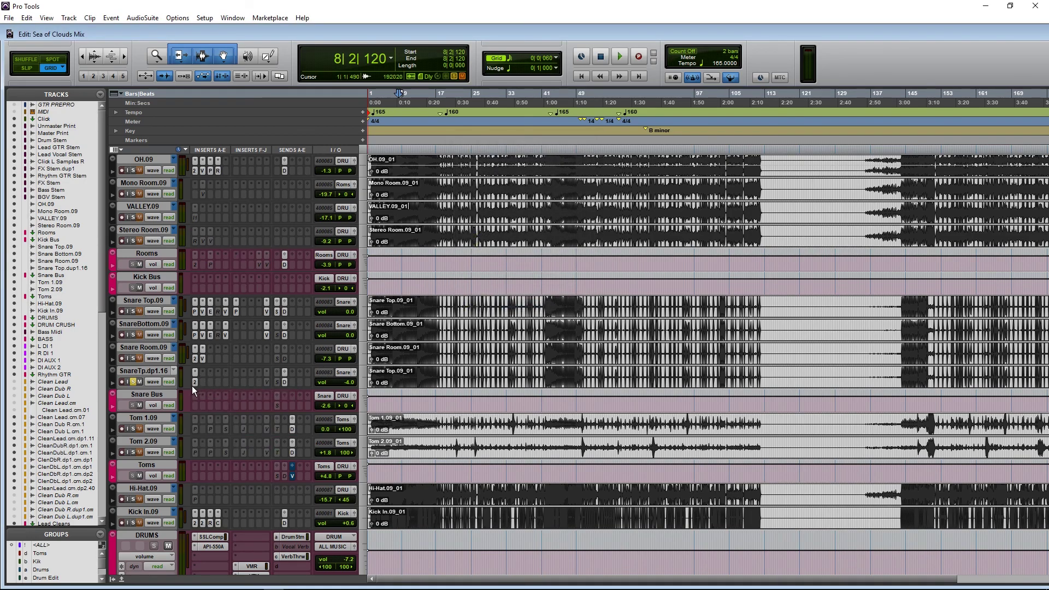
{"action": "left_click", "coordinate": [193, 385]}
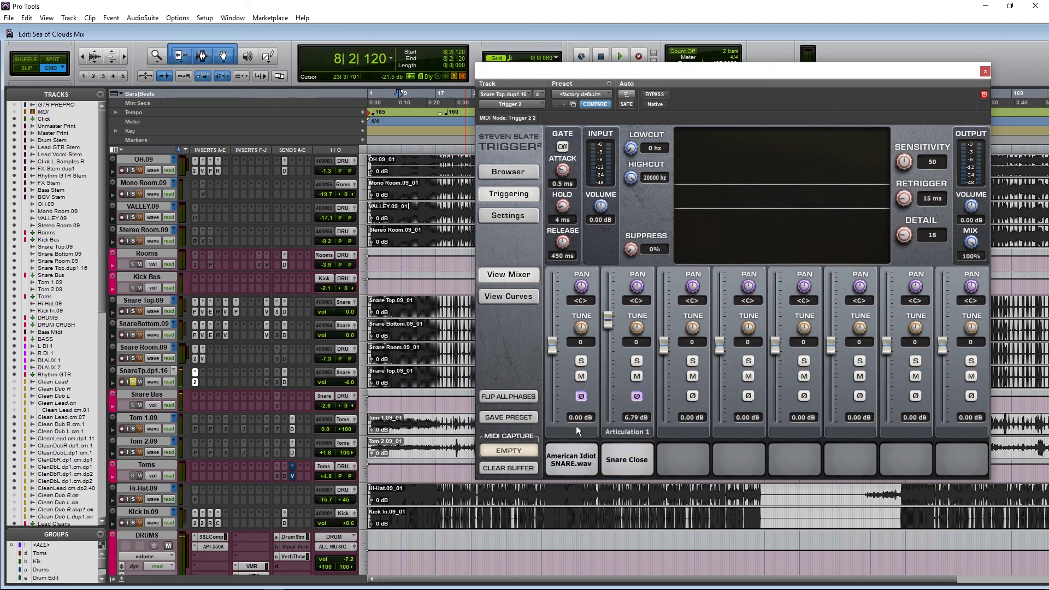
Step: Set Trigger 2's sample base folder to the Mixing with Metal Sample Pack #1 folder
{"action": "left_click", "coordinate": [510, 216]}
{"action": "left_click", "coordinate": [521, 171]}
{"action": "left_click", "coordinate": [510, 216]}
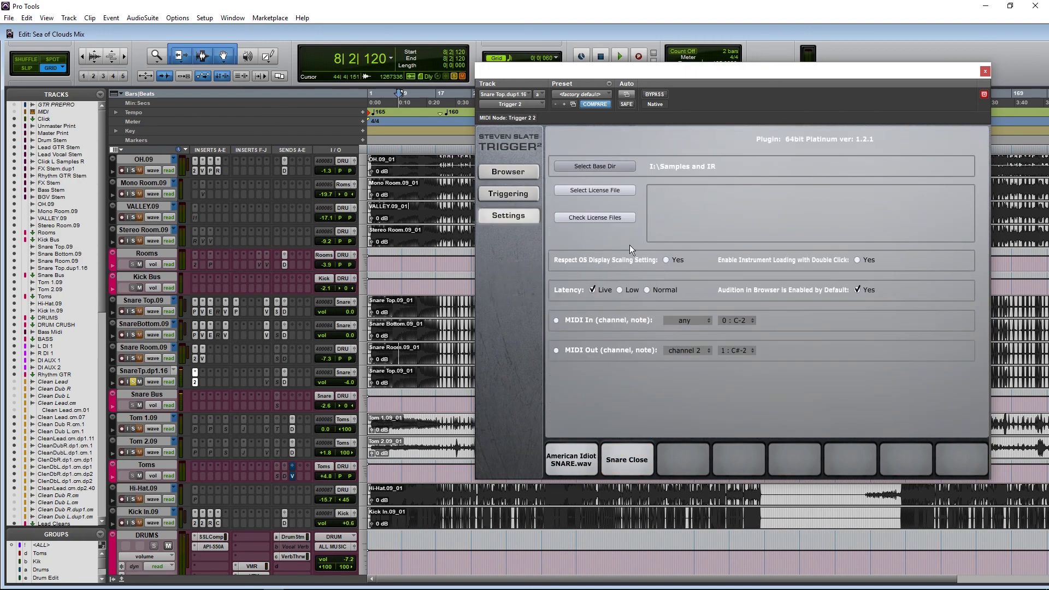
{"action": "left_click", "coordinate": [600, 168]}
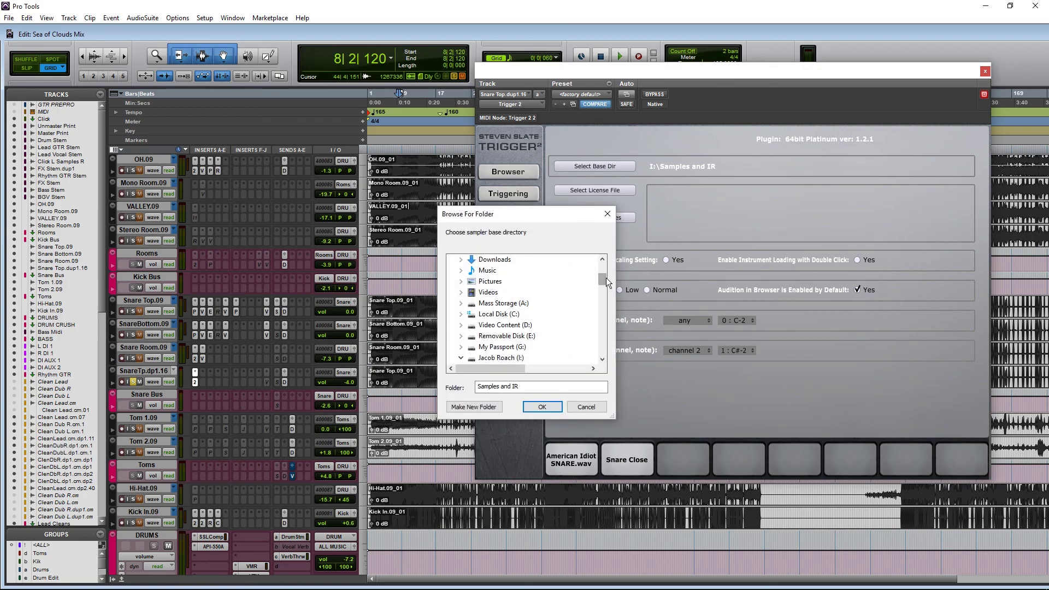
{"action": "scroll", "coordinate": [464, 304], "scroll_direction": "down", "scroll_amount": 5}
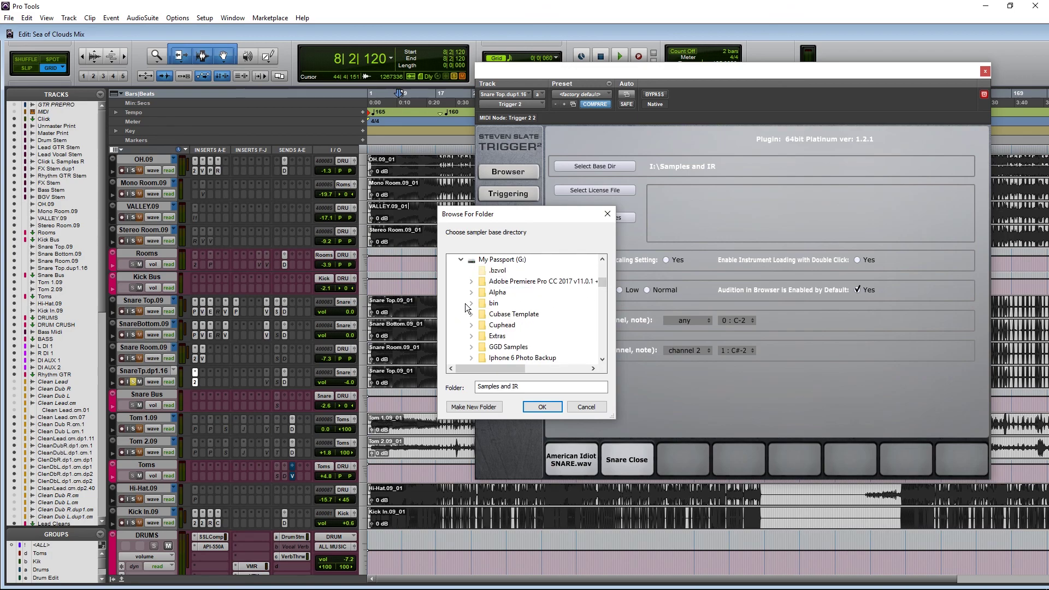
{"action": "scroll", "coordinate": [518, 319], "scroll_direction": "down", "scroll_amount": 6}
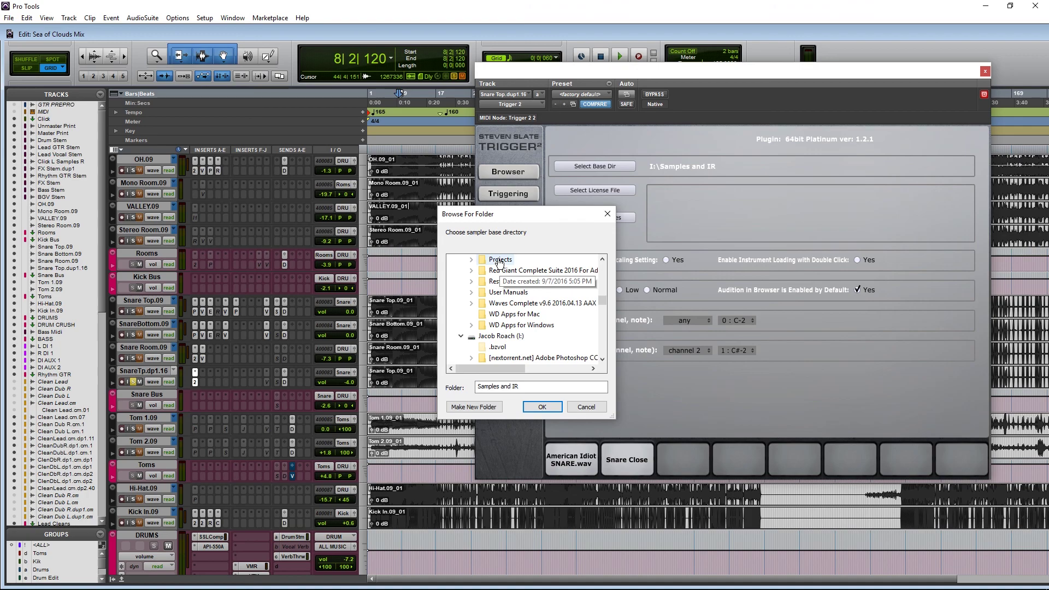
{"action": "double_click", "coordinate": [500, 260]}
{"action": "scroll", "coordinate": [508, 284], "scroll_direction": "down", "scroll_amount": 9}
{"action": "double_click", "coordinate": [511, 270]}
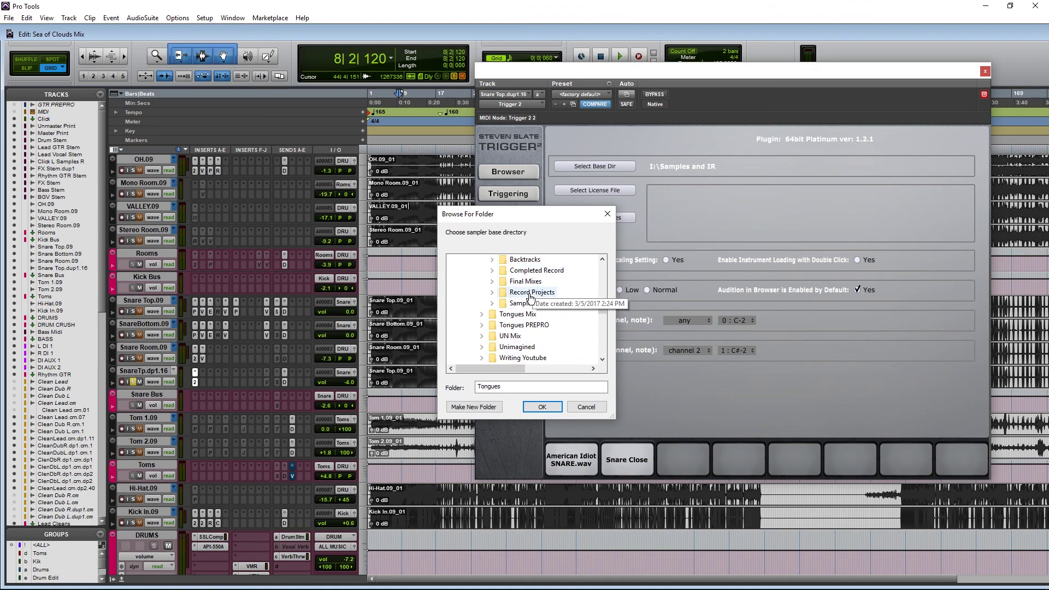
{"action": "double_click", "coordinate": [527, 303]}
{"action": "double_click", "coordinate": [541, 326]}
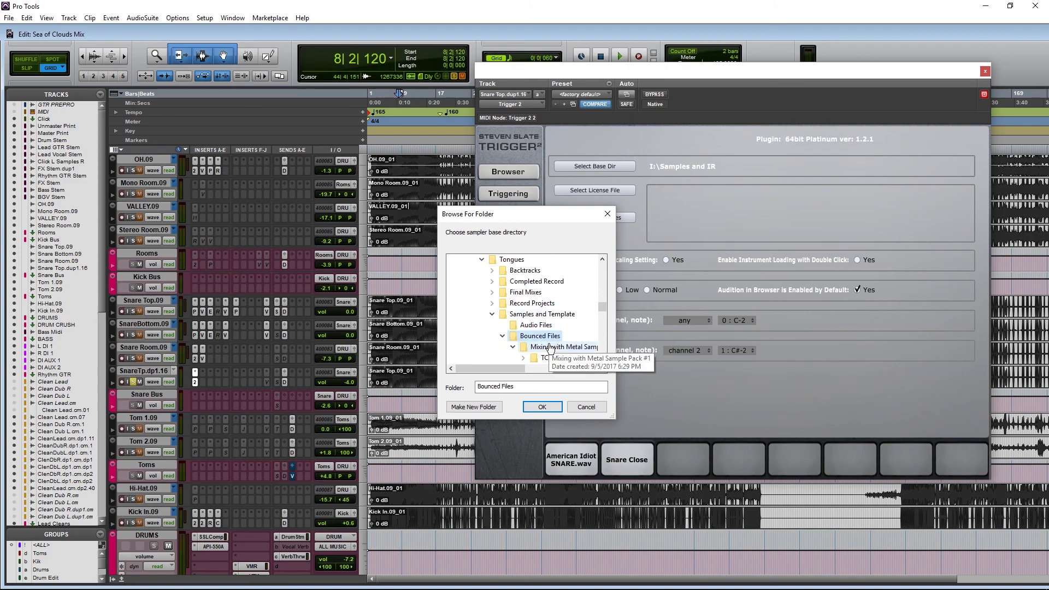
{"action": "left_click", "coordinate": [550, 352]}
{"action": "left_click", "coordinate": [542, 407]}
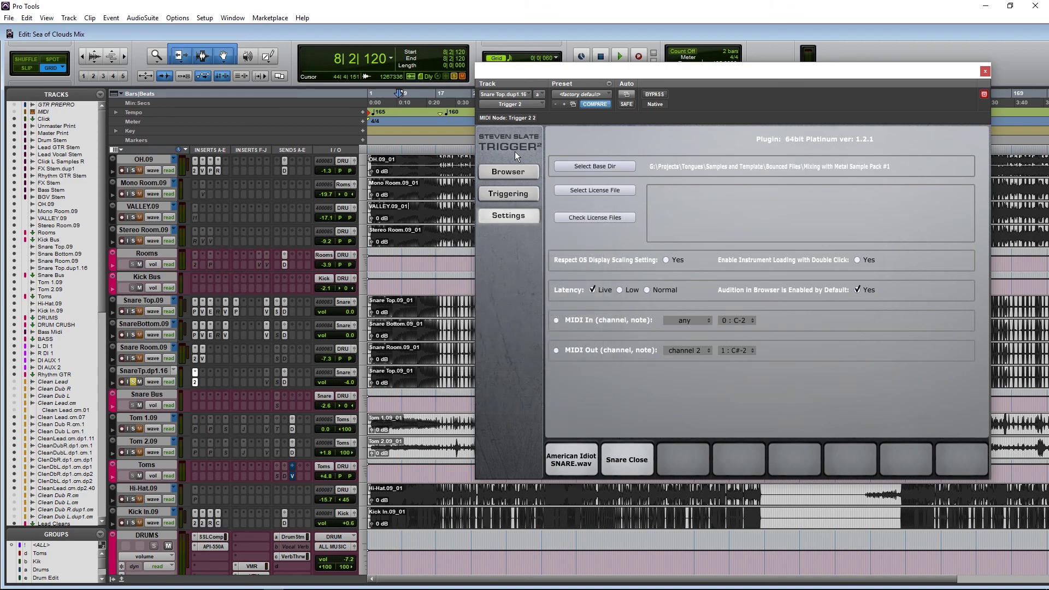
Step: Load Snare Top.tci from the TCI Snare folder into Trigger's third sample slot
{"action": "left_click", "coordinate": [511, 171]}
{"action": "left_click", "coordinate": [551, 133]}
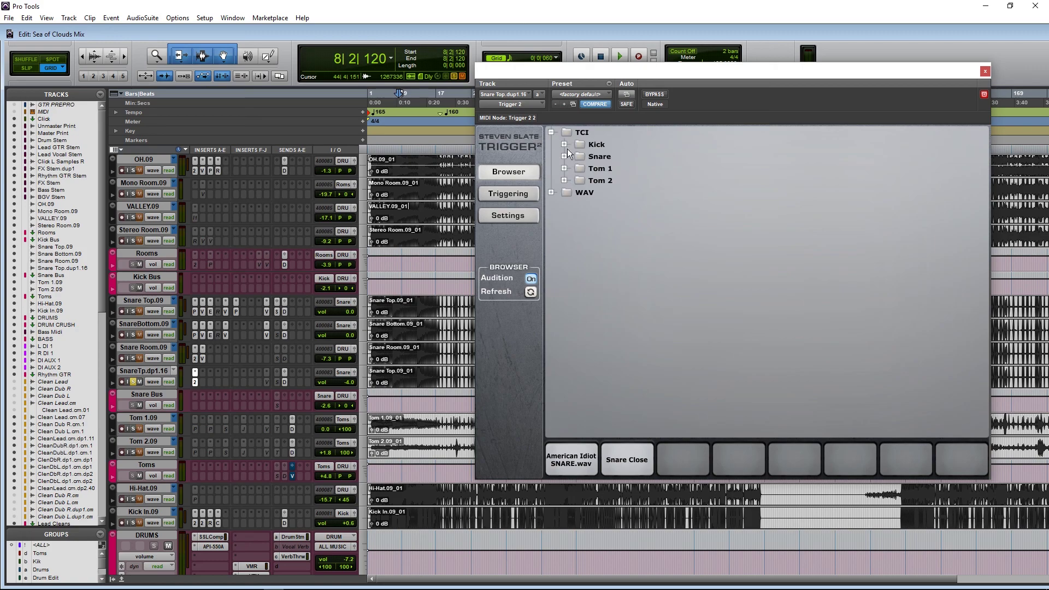
{"action": "left_click", "coordinate": [563, 157]}
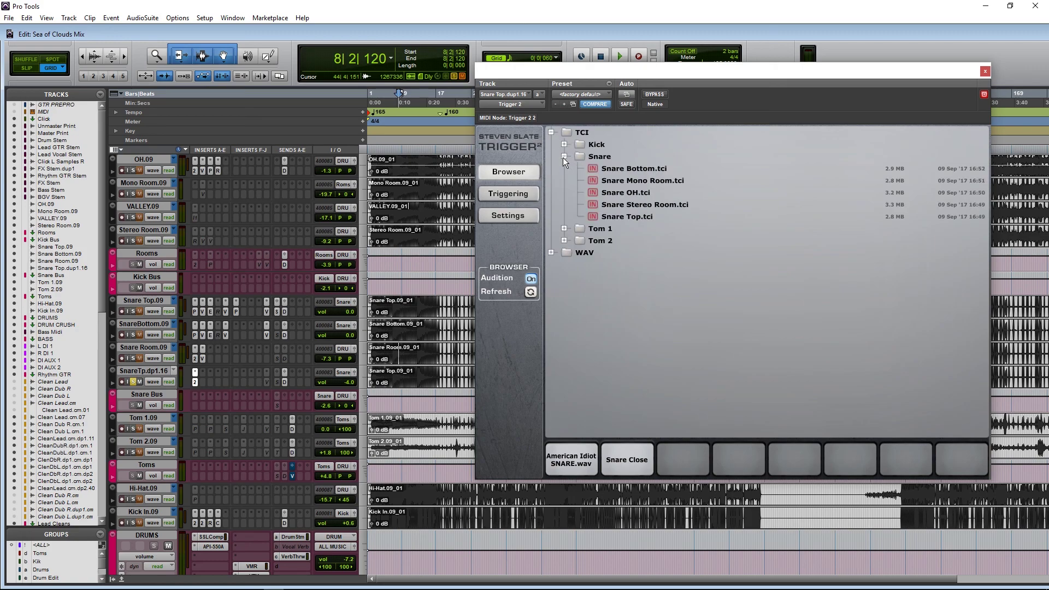
{"action": "left_click", "coordinate": [627, 204]}
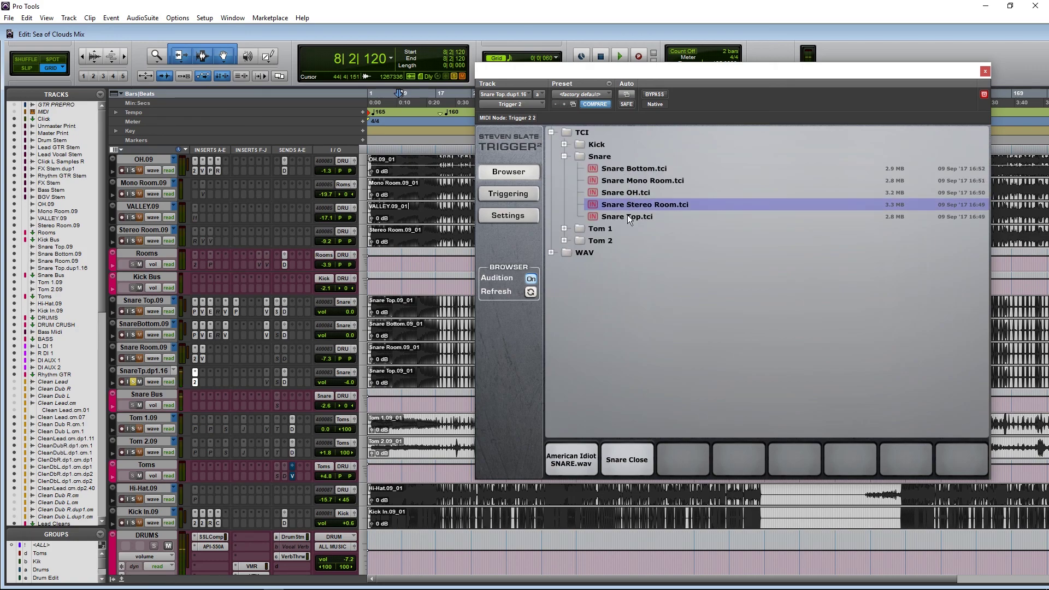
{"action": "left_click_drag", "start_coordinate": [628, 217], "coordinate": [692, 449]}
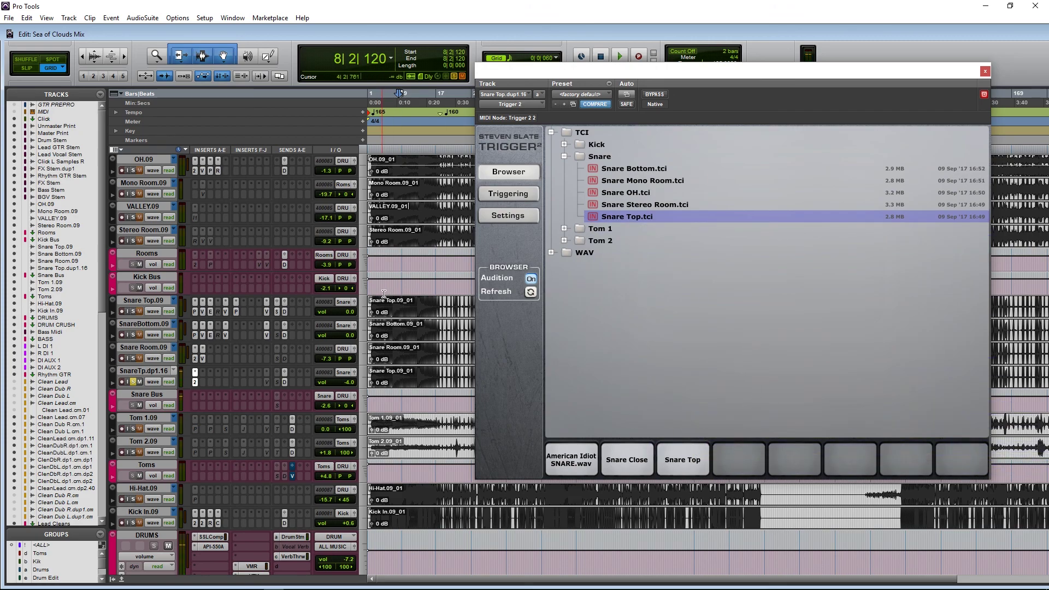
{"action": "left_click_drag", "start_coordinate": [629, 169], "coordinate": [650, 173]}
{"action": "left_click", "coordinate": [510, 195]}
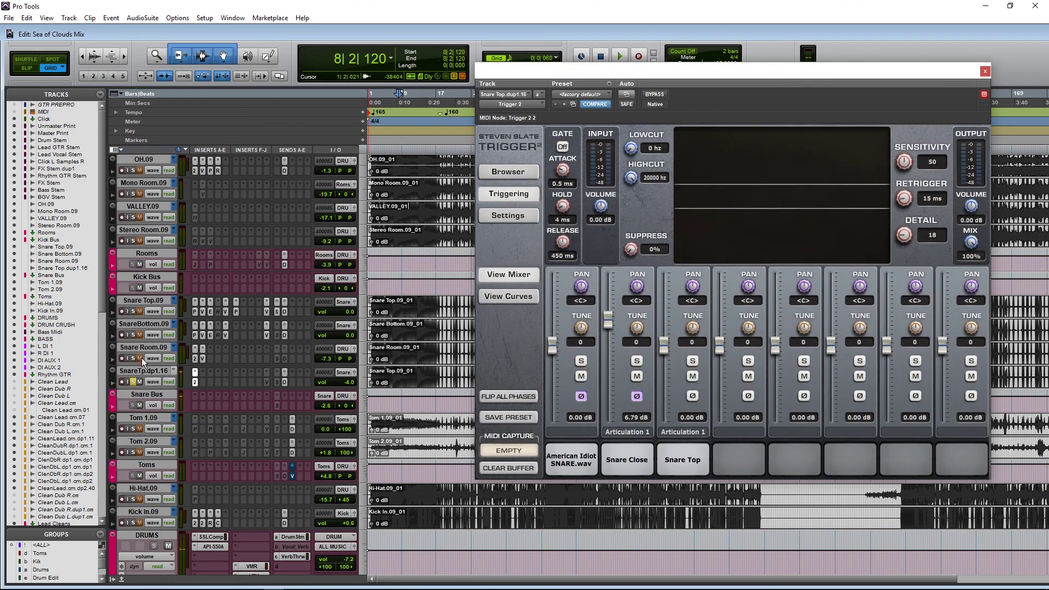
Step: Play the song, raise the Snare Top sample layer and test its phase flip
{"action": "key", "text": "space"}
{"action": "left_click_drag", "start_coordinate": [664, 345], "coordinate": [664, 317]}
{"action": "left_click", "coordinate": [692, 396]}
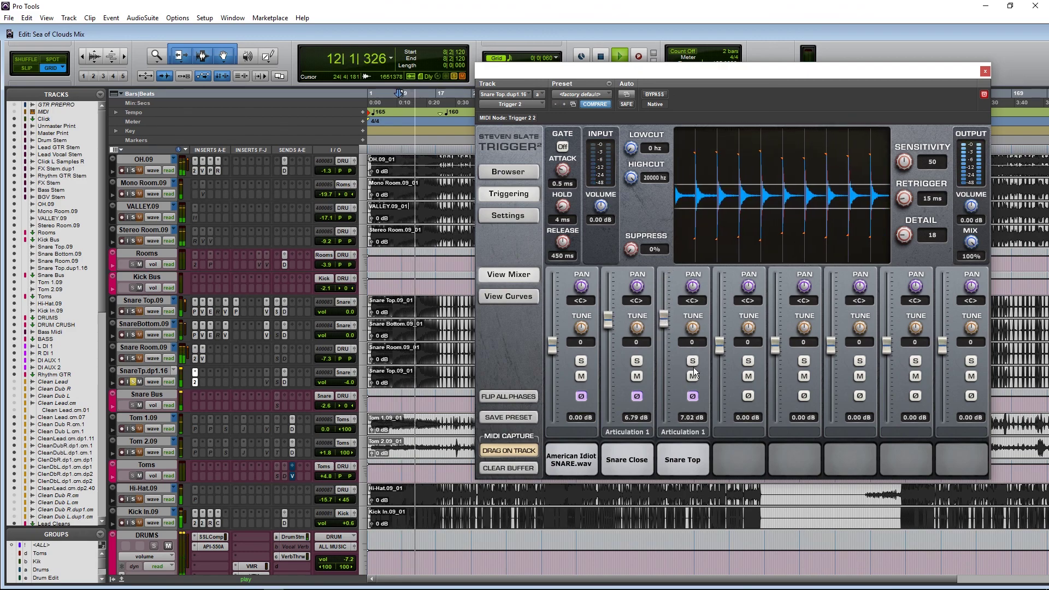
{"action": "left_click", "coordinate": [691, 397]}
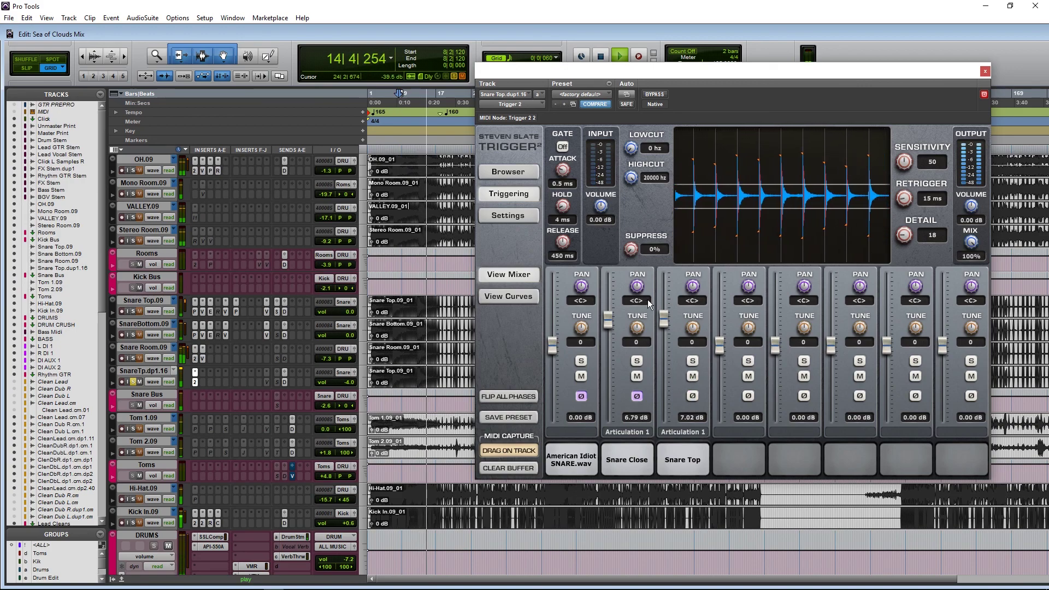
Step: Solo the snare tracks, set the Snare Top layer to -0.66 dB and lower Snare Room.09 to -10.6
{"action": "left_click", "coordinate": [133, 311]}
{"action": "left_click", "coordinate": [133, 335]}
{"action": "left_click", "coordinate": [133, 358]}
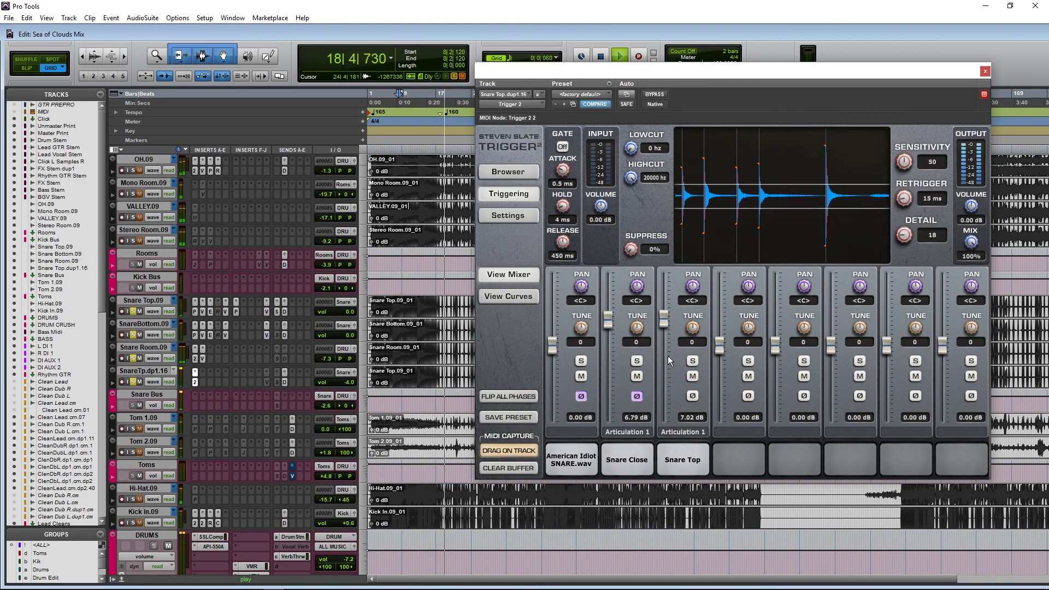
{"action": "left_click", "coordinate": [693, 377]}
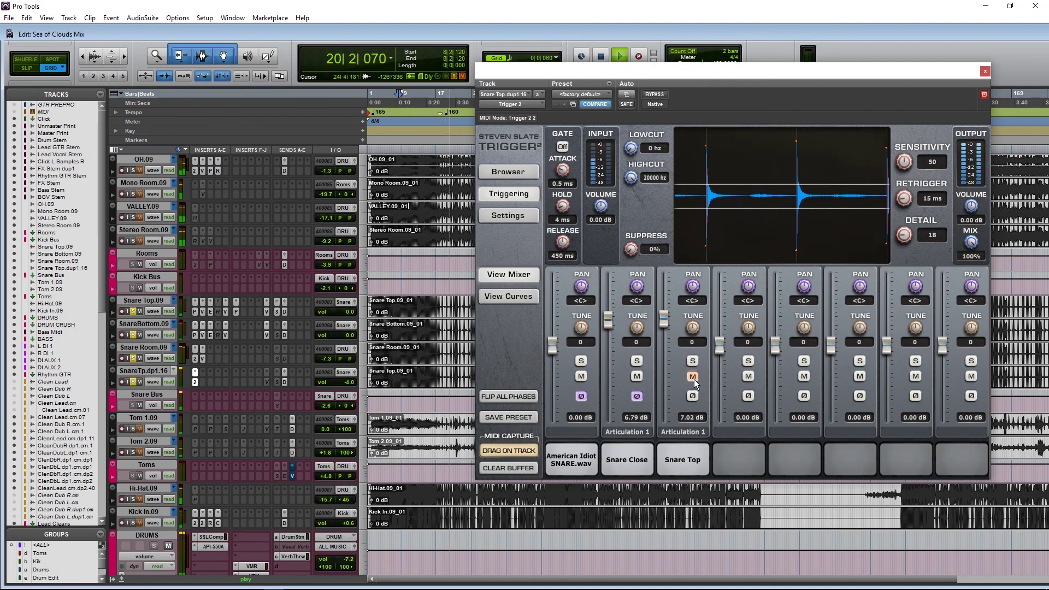
{"action": "left_click", "coordinate": [693, 377]}
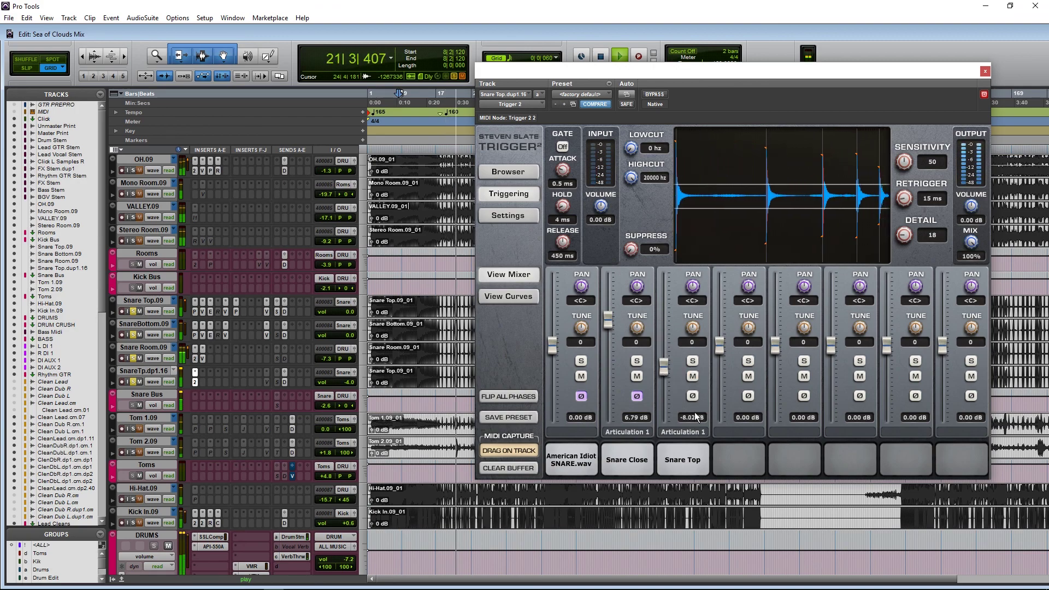
{"action": "left_click_drag", "start_coordinate": [664, 367], "coordinate": [667, 355]}
{"action": "left_click", "coordinate": [693, 397]}
{"action": "left_click", "coordinate": [693, 396]}
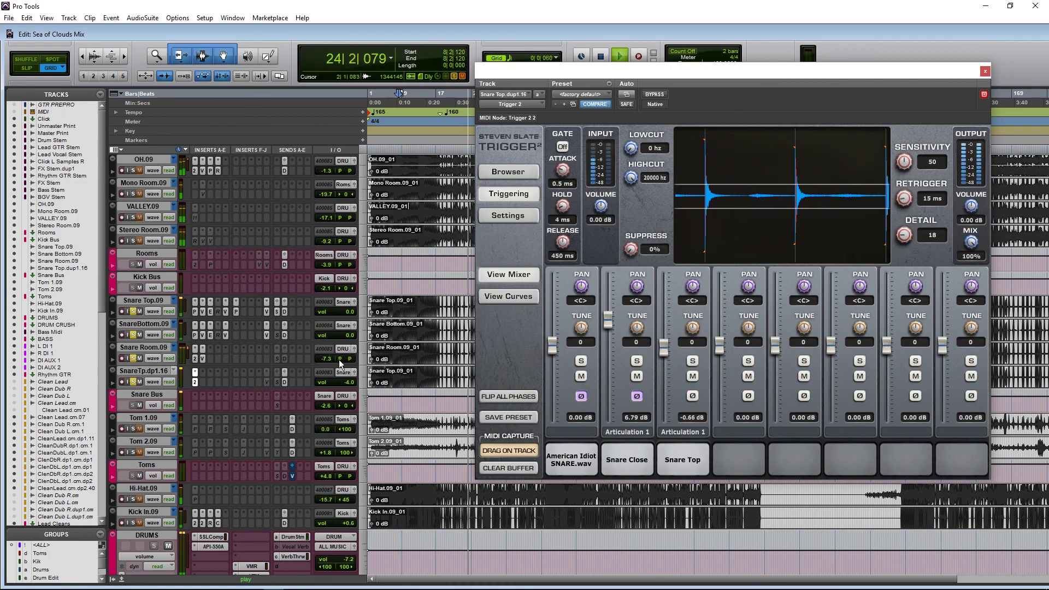
{"action": "left_click_drag", "start_coordinate": [331, 359], "coordinate": [349, 381]}
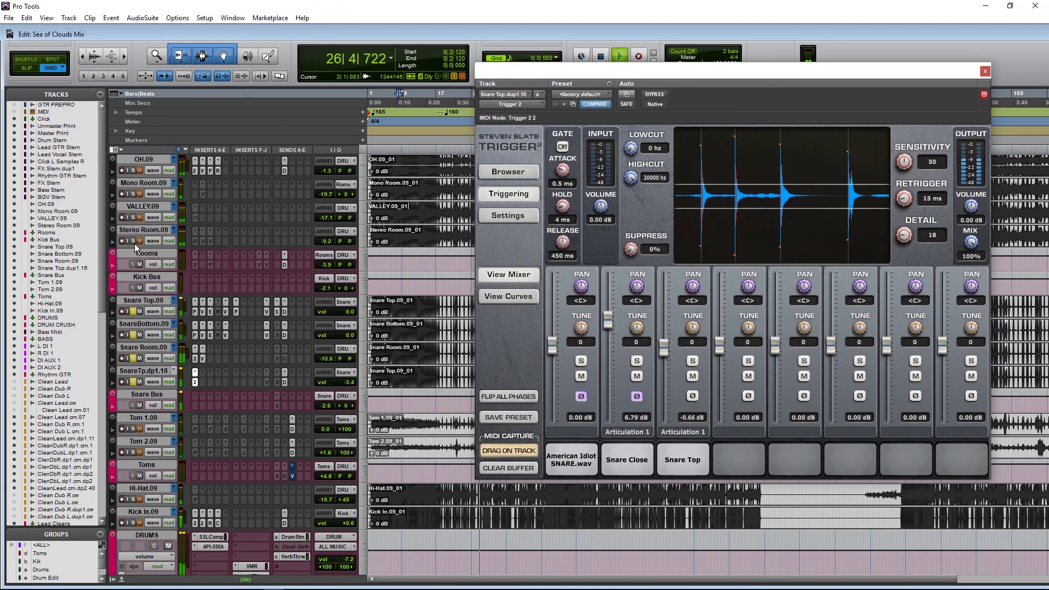
{"action": "key", "text": "space"}
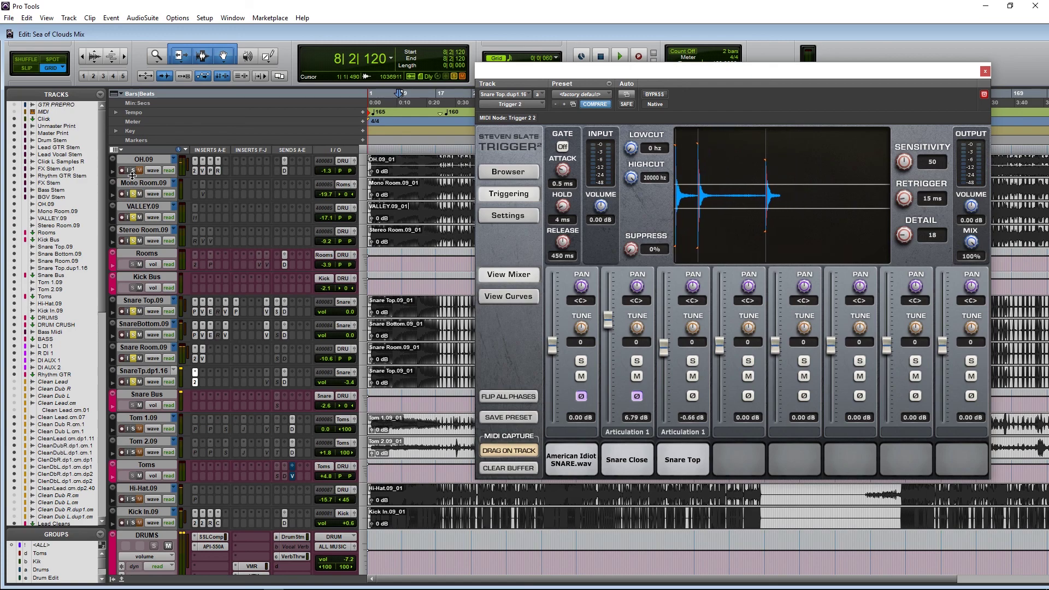
Step: Activate the inactive tape insert on the duplicate and open its Virtual Tape Machines window
{"action": "right_click", "coordinate": [268, 382]}
{"action": "left_click", "coordinate": [270, 392]}
{"action": "left_click", "coordinate": [266, 382]}
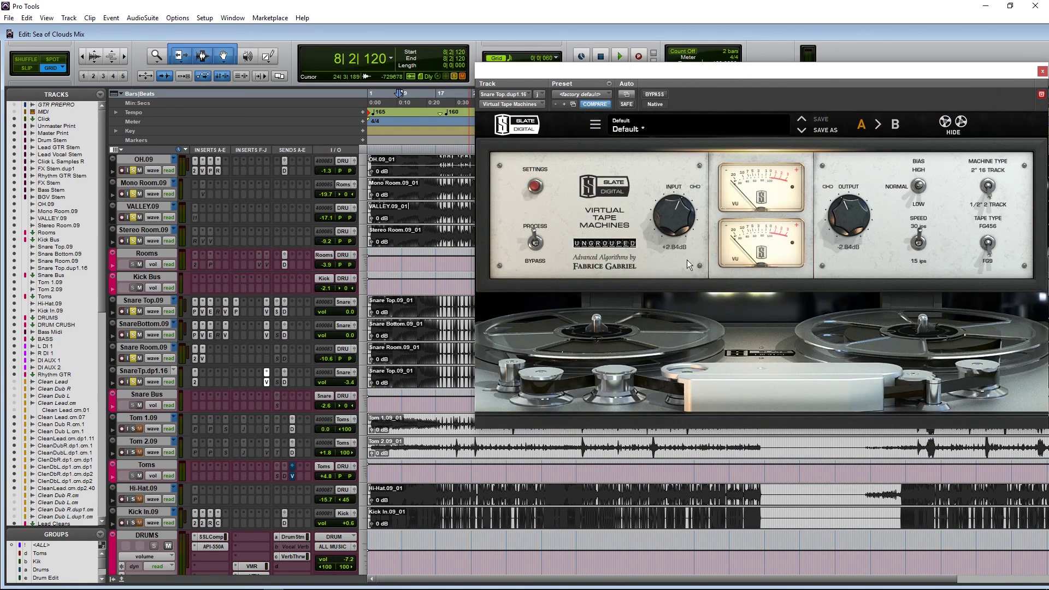
Step: Activate the duplicate's reverb send, solo the duplicate, and open the send's level fader during playback
{"action": "right_click", "coordinate": [280, 383]}
{"action": "left_click", "coordinate": [288, 395]}
{"action": "left_click", "coordinate": [133, 358]}
{"action": "left_click", "coordinate": [133, 381]}
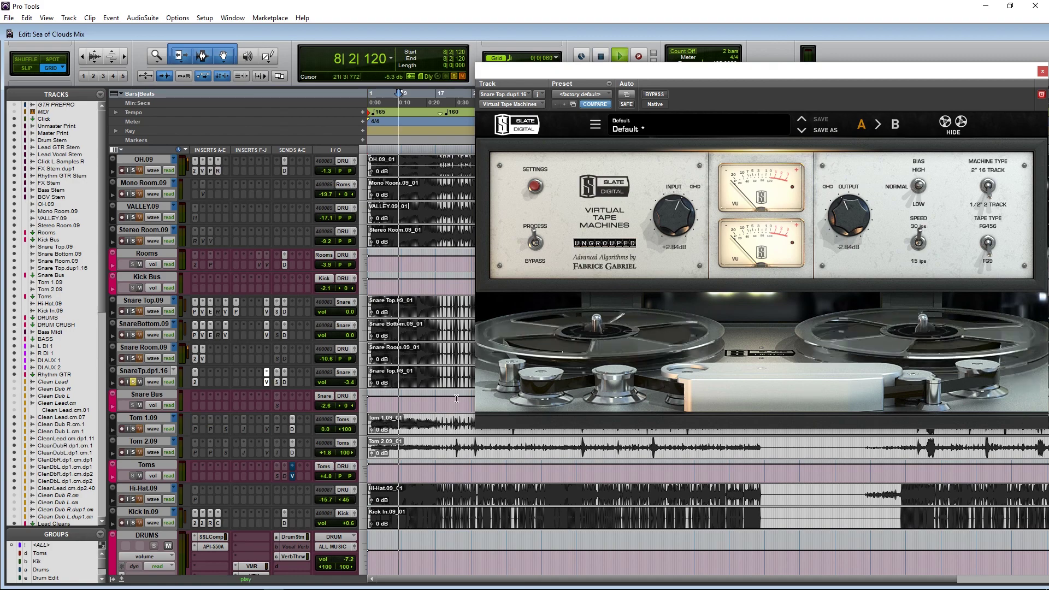
{"action": "key", "text": "space"}
{"action": "left_click", "coordinate": [277, 382]}
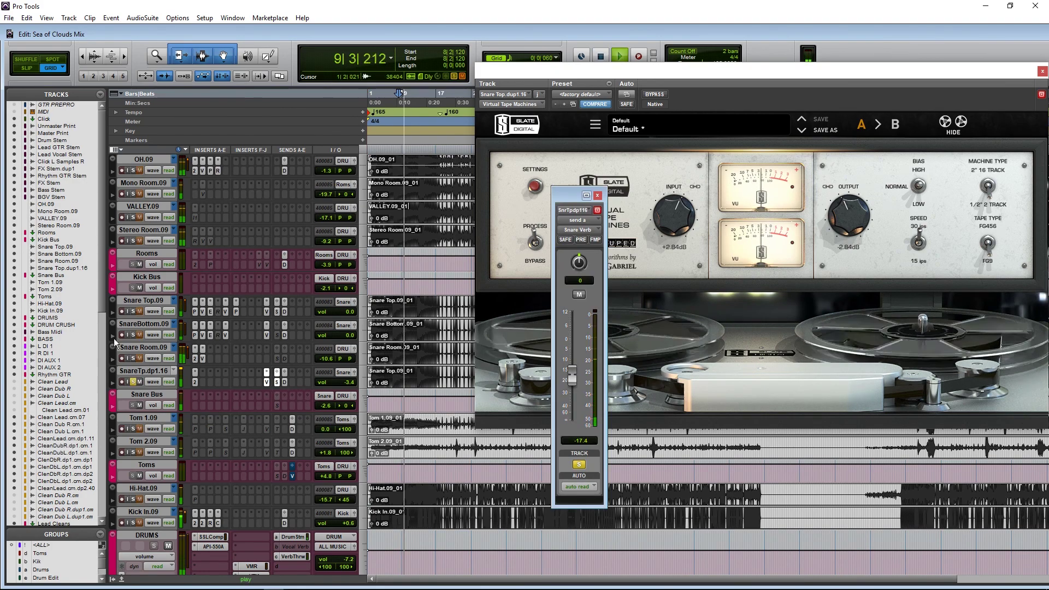
{"action": "left_click", "coordinate": [133, 358]}
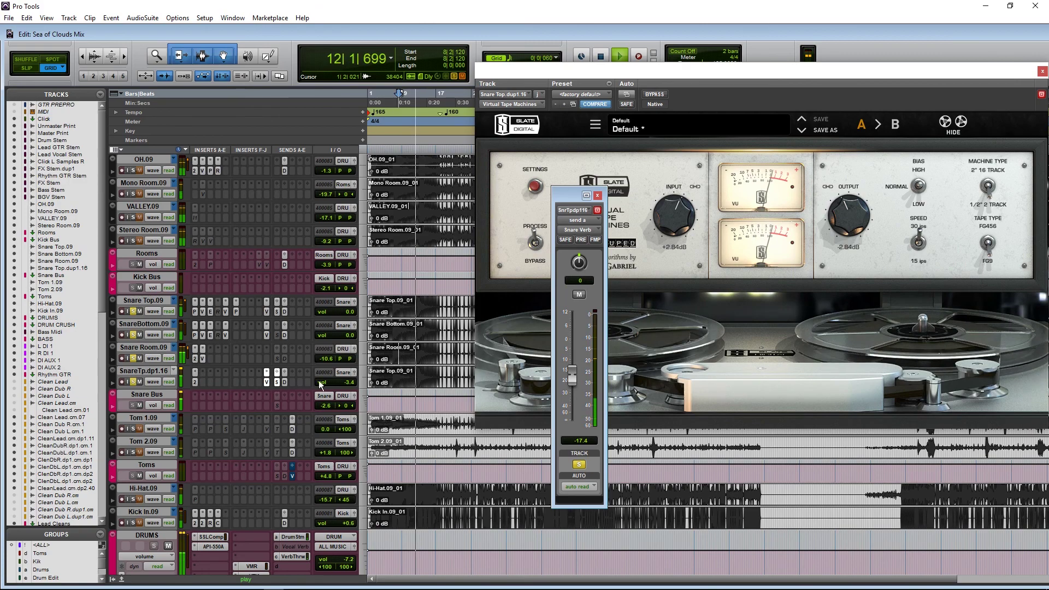
Step: Audition the Snare Close and American Idiot snare samples in Trigger 2
{"action": "left_click", "coordinate": [195, 372]}
{"action": "key", "text": "space"}
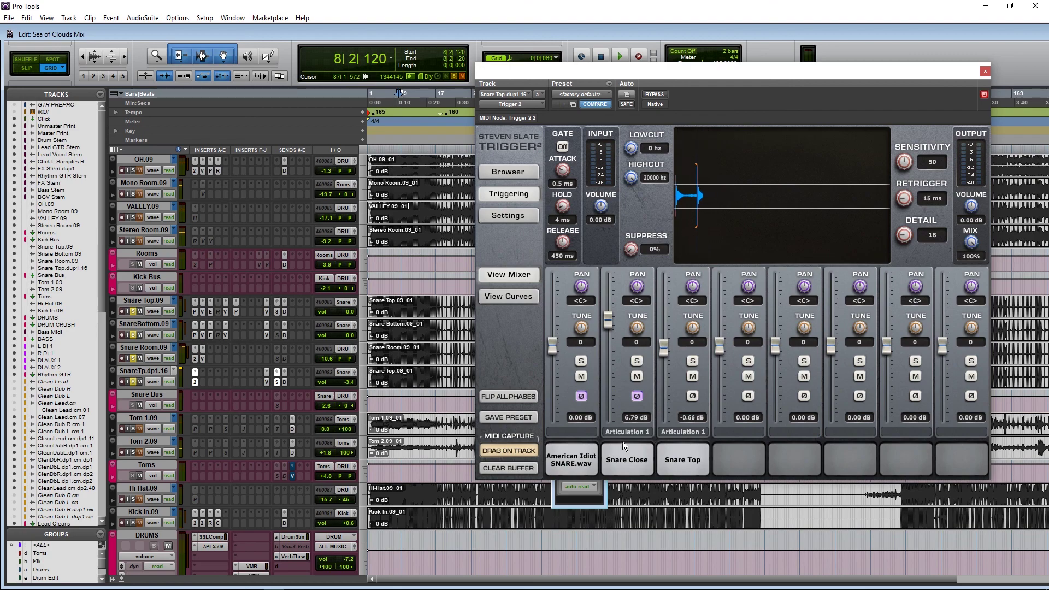
{"action": "left_click", "coordinate": [650, 459]}
{"action": "left_click", "coordinate": [593, 455]}
{"action": "left_click", "coordinate": [699, 459]}
{"action": "left_click", "coordinate": [592, 457]}
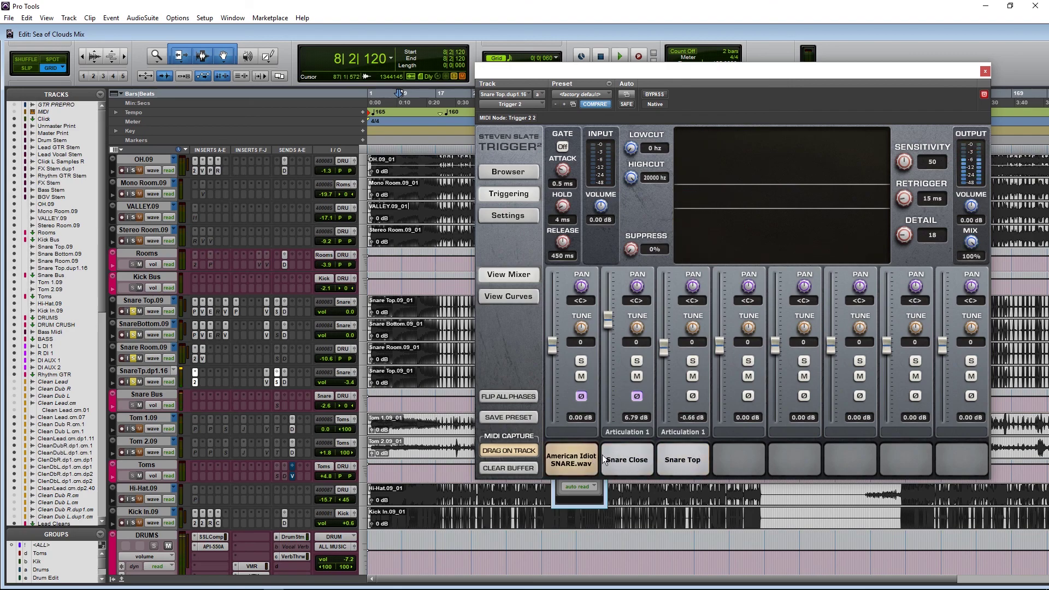
Step: Close Trigger 2 and the duplicate's send window, selecting tracks Kick In.09 through OH.09
{"action": "left_click", "coordinate": [985, 71]}
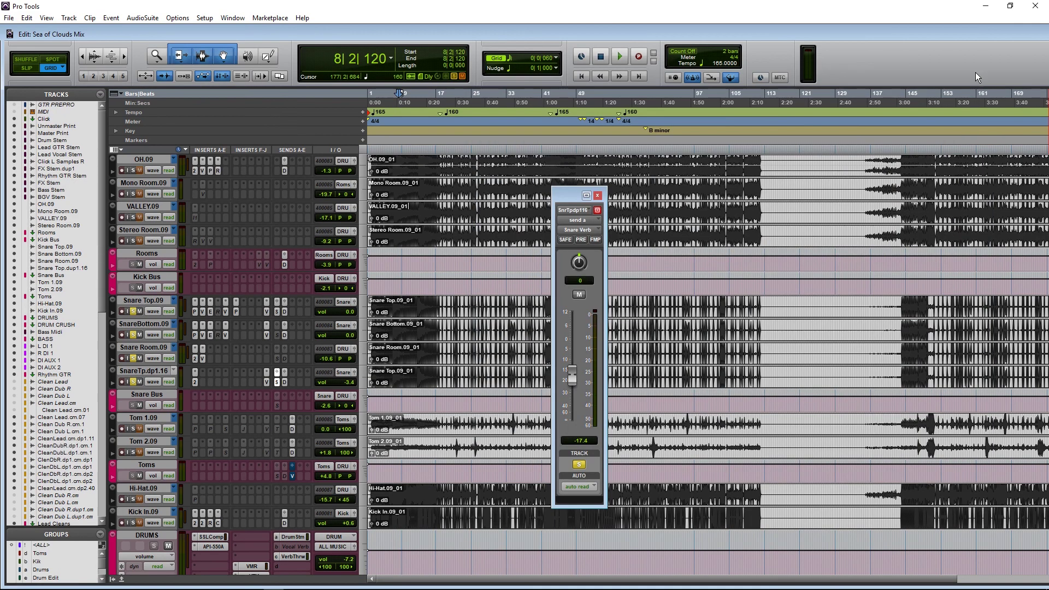
{"action": "scroll", "coordinate": [137, 389], "scroll_direction": "down", "scroll_amount": 5}
{"action": "left_click", "coordinate": [134, 397]}
{"action": "scroll", "coordinate": [140, 350], "scroll_direction": "up", "scroll_amount": 6}
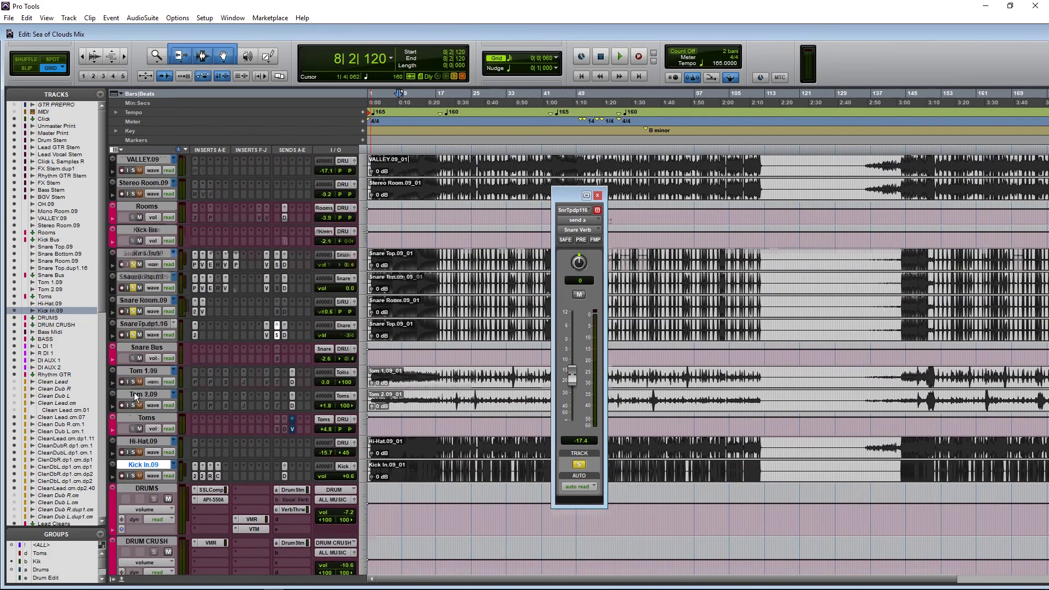
{"action": "left_click", "coordinate": [141, 265], "text": "shift"}
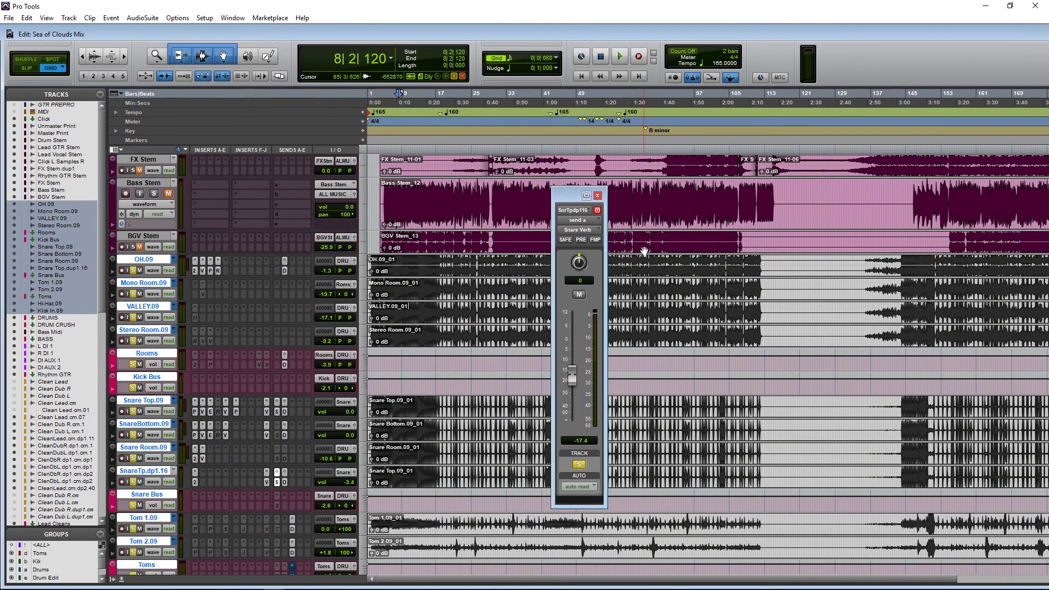
{"action": "left_click", "coordinate": [597, 195]}
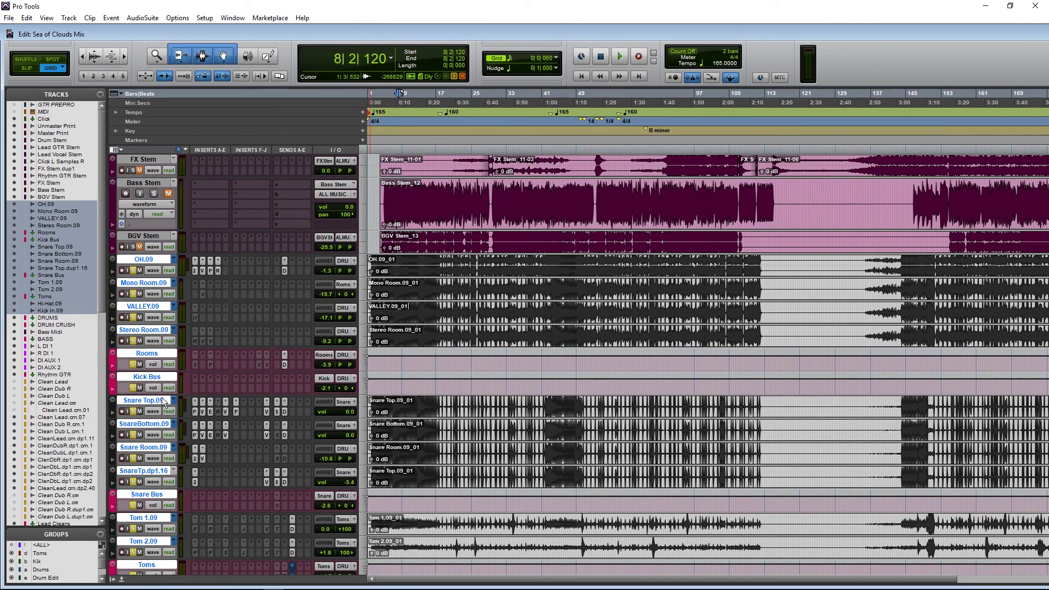
Step: Bypass the first two inserts and mute sends A and B on the four snare tracks
{"action": "left_click", "coordinate": [154, 400]}
{"action": "left_click", "coordinate": [153, 471], "text": "shift"}
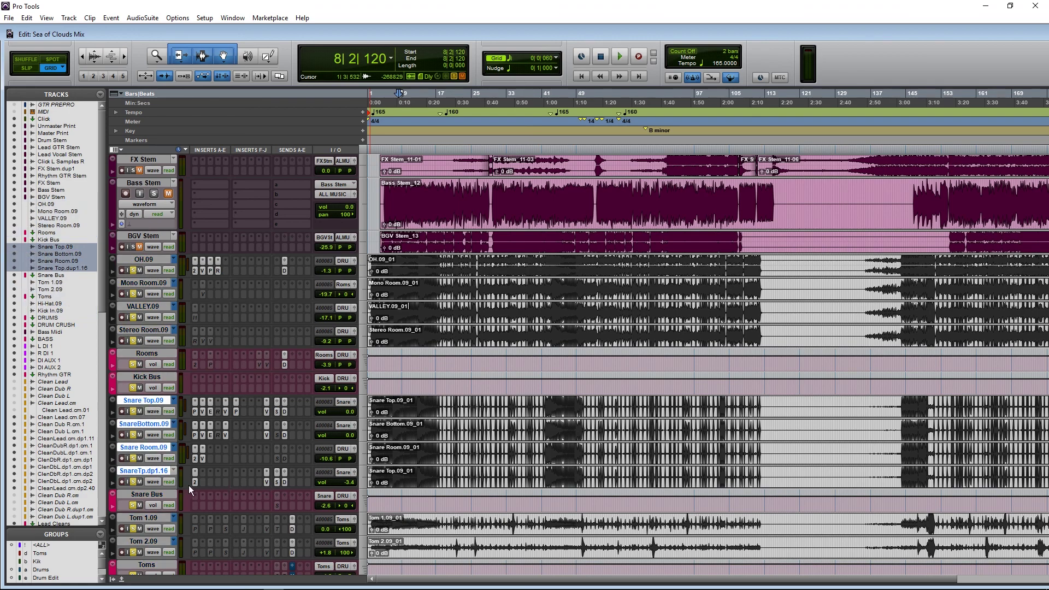
{"action": "left_click", "coordinate": [195, 480], "text": "ctrl+alt+shift"}
{"action": "left_click", "coordinate": [204, 459], "text": "ctrl+alt+shift"}
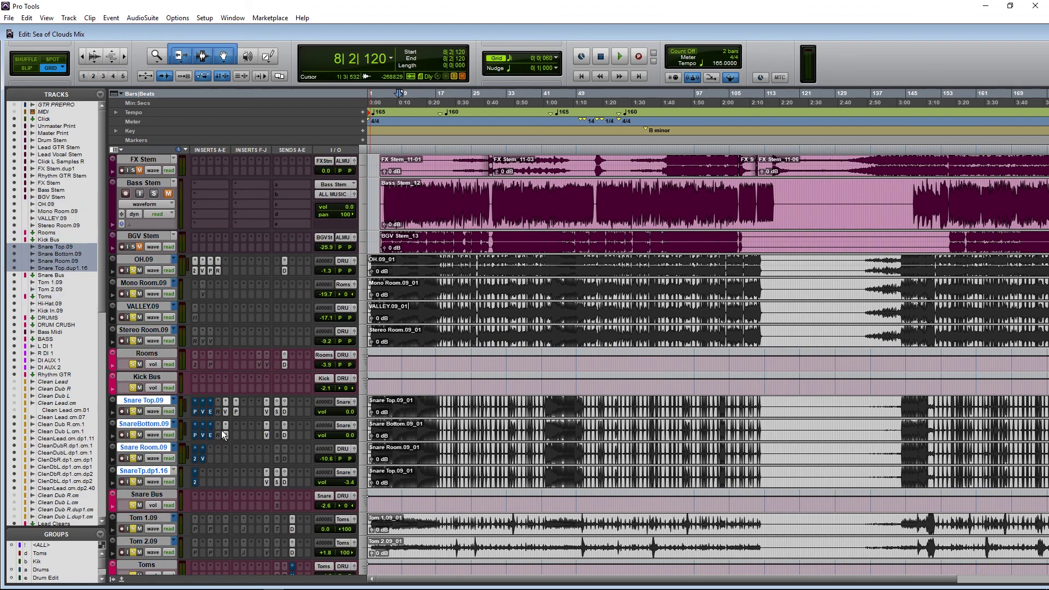
{"action": "left_click", "coordinate": [268, 412], "text": "ctrl+alt+shift"}
{"action": "left_click", "coordinate": [277, 412], "text": "ctrl+alt+shift"}
Step: Re-enable the first snare insert during playback, then restart playback from bar 50
{"action": "key", "text": "space"}
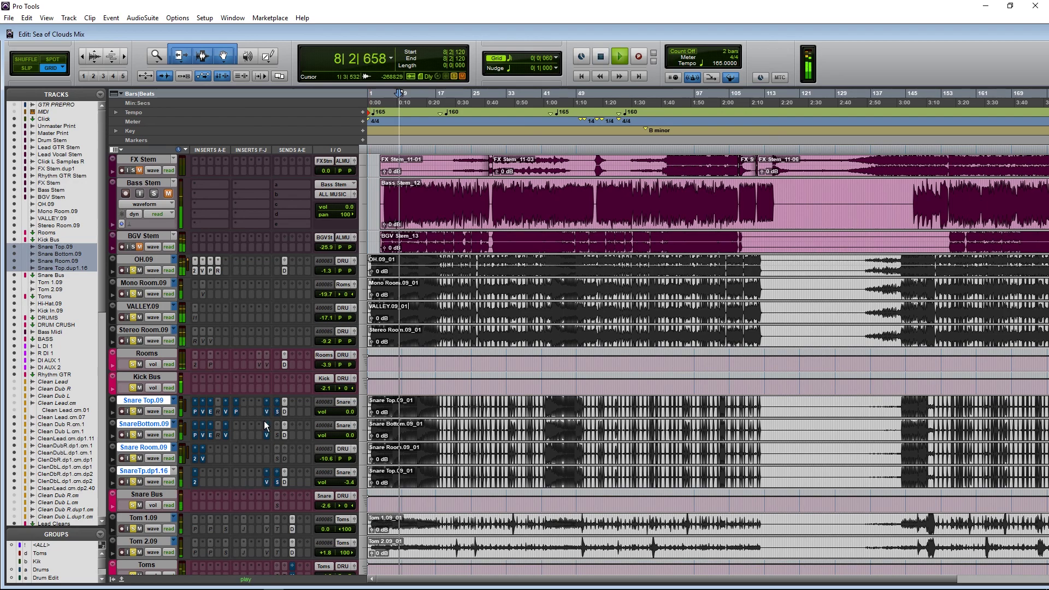
{"action": "left_click", "coordinate": [196, 411], "text": "ctrl+alt+shift"}
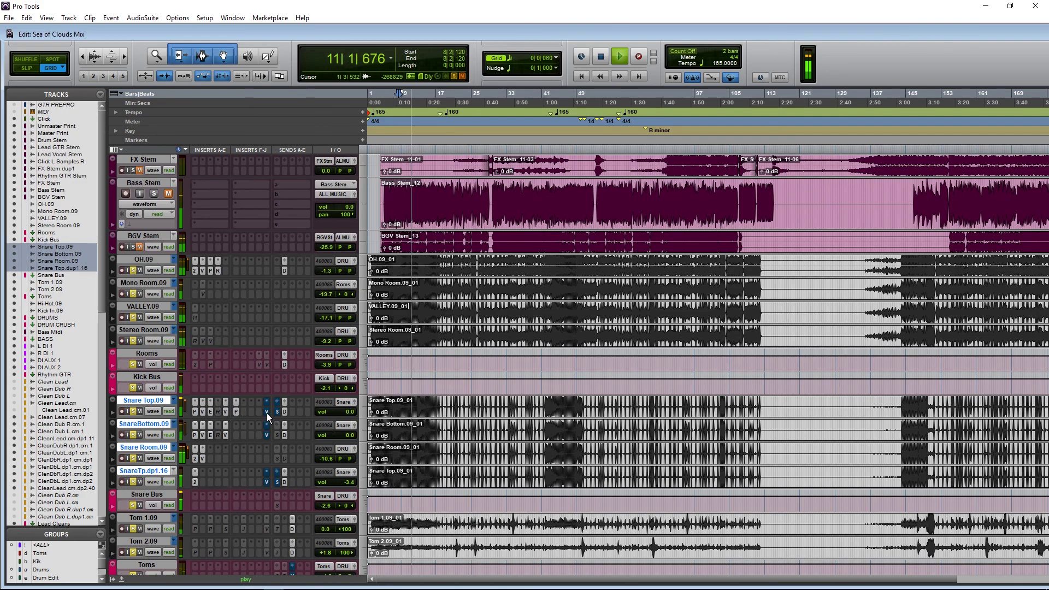
{"action": "scroll", "coordinate": [396, 421], "scroll_direction": "down", "scroll_amount": 8}
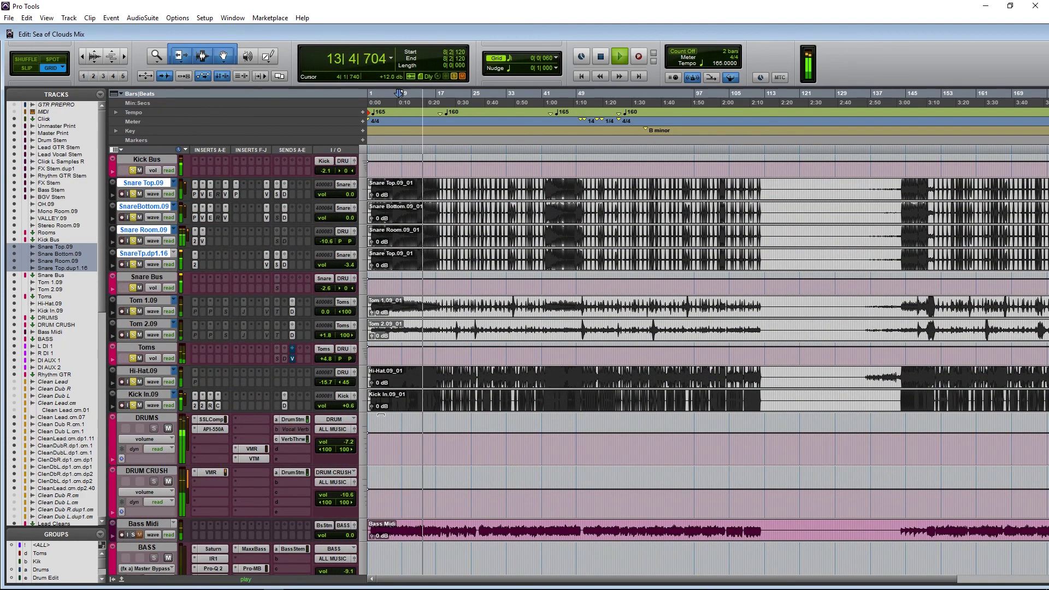
{"action": "left_click", "coordinate": [582, 180]}
{"action": "key", "text": "space"}
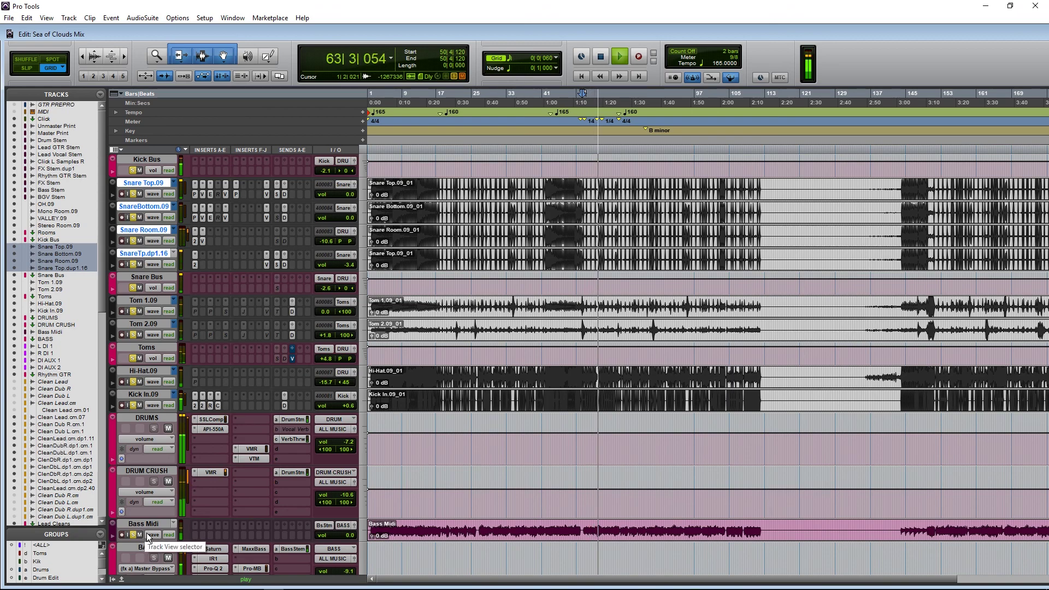
{"action": "scroll", "coordinate": [156, 519], "scroll_direction": "down", "scroll_amount": 5}
{"action": "left_click", "coordinate": [155, 546]}
{"action": "key", "text": "space"}
{"action": "left_click", "coordinate": [155, 546]}
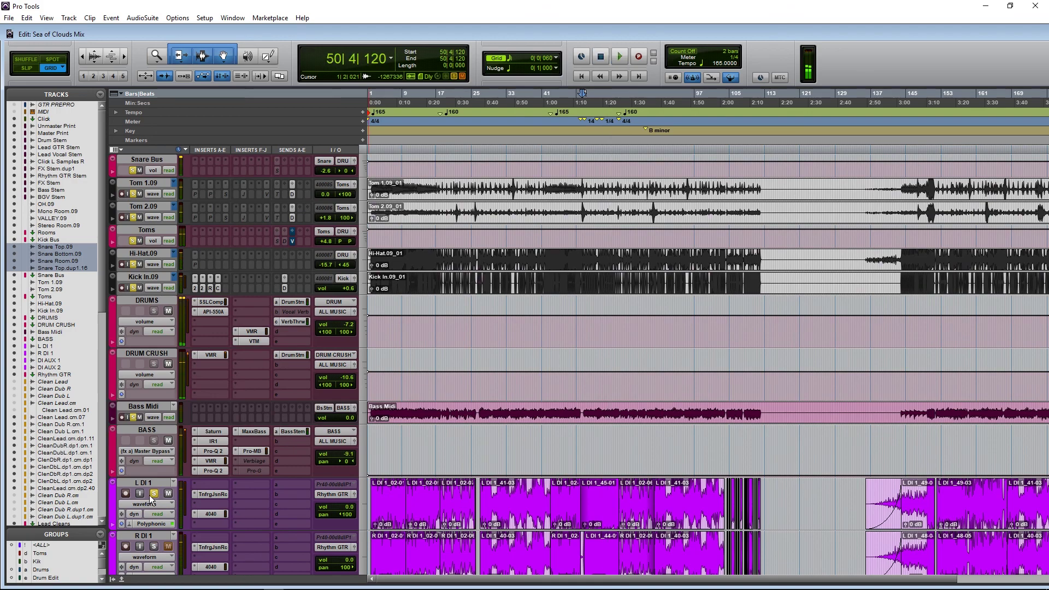
{"action": "scroll", "coordinate": [638, 477], "scroll_direction": "down", "scroll_amount": 3}
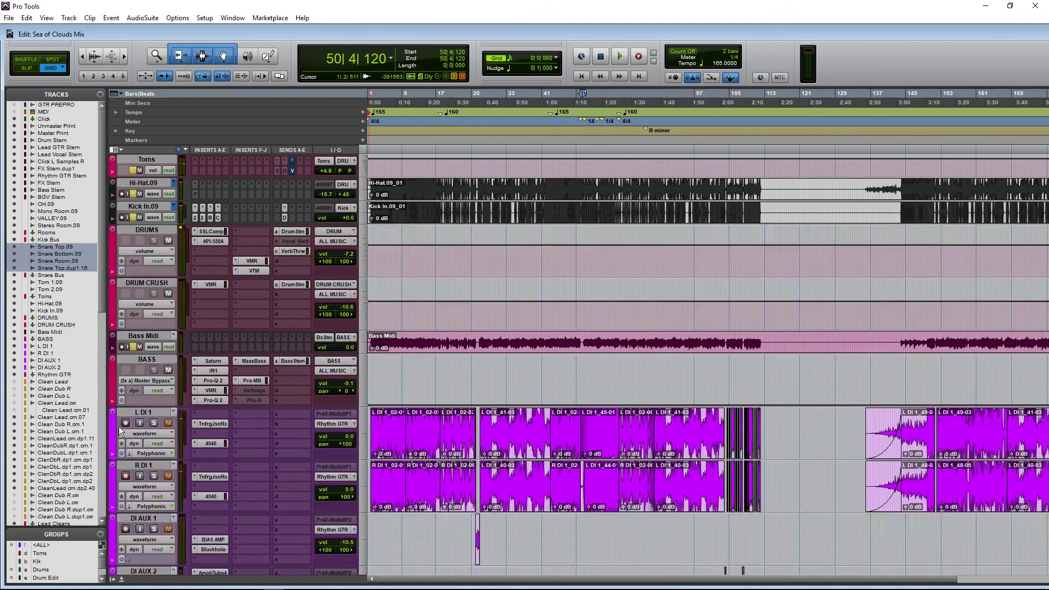
{"action": "scroll", "coordinate": [318, 453], "scroll_direction": "up", "scroll_amount": 3}
{"action": "key", "text": "space"}
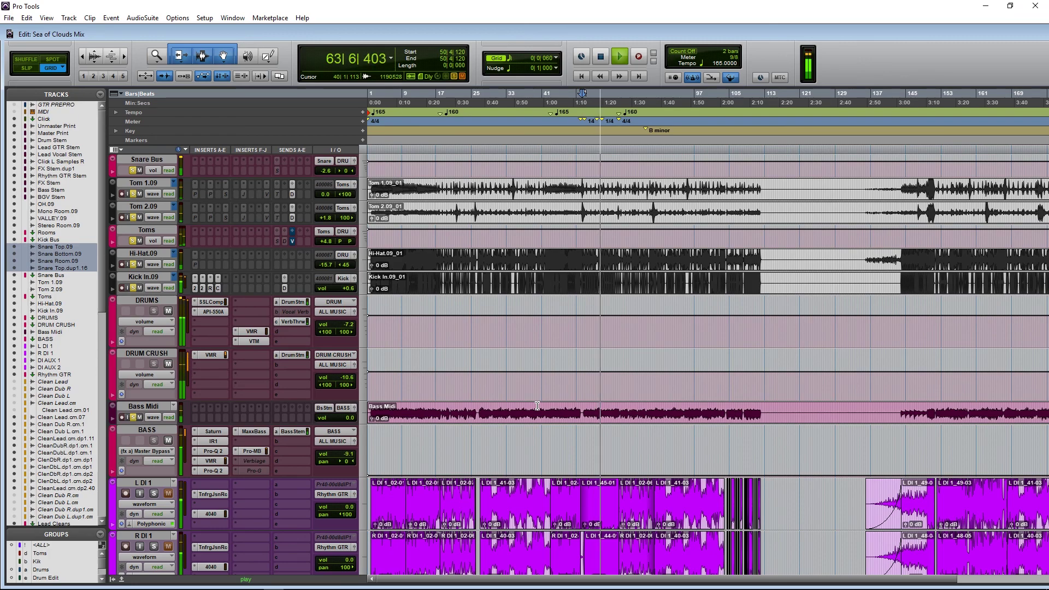
{"action": "key", "text": "space"}
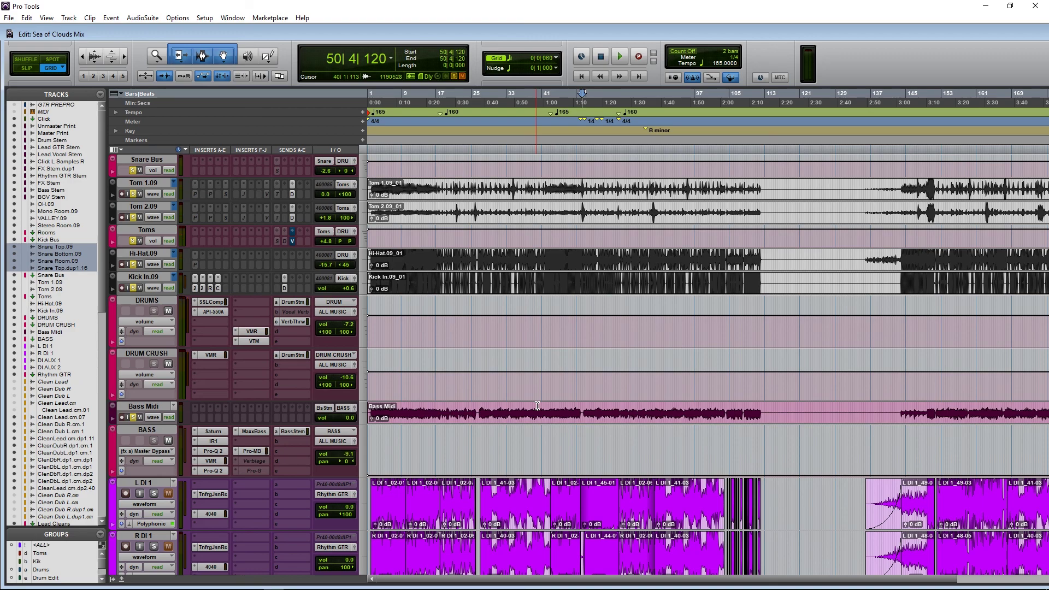
{"action": "scroll", "coordinate": [537, 406], "scroll_direction": "up", "scroll_amount": 10}
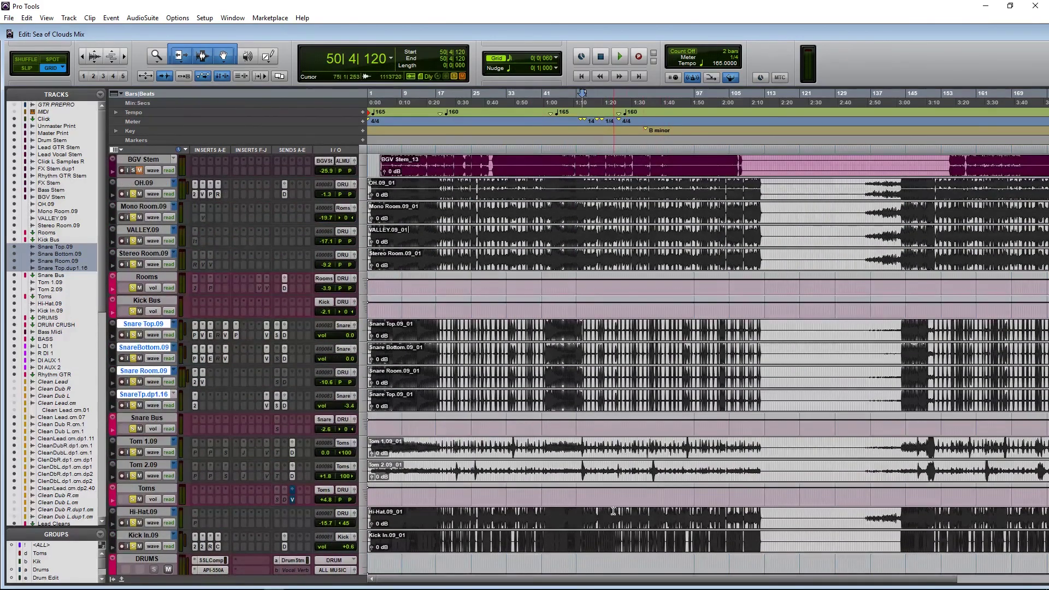
{"action": "scroll", "coordinate": [613, 512], "scroll_direction": "up", "scroll_amount": 2}
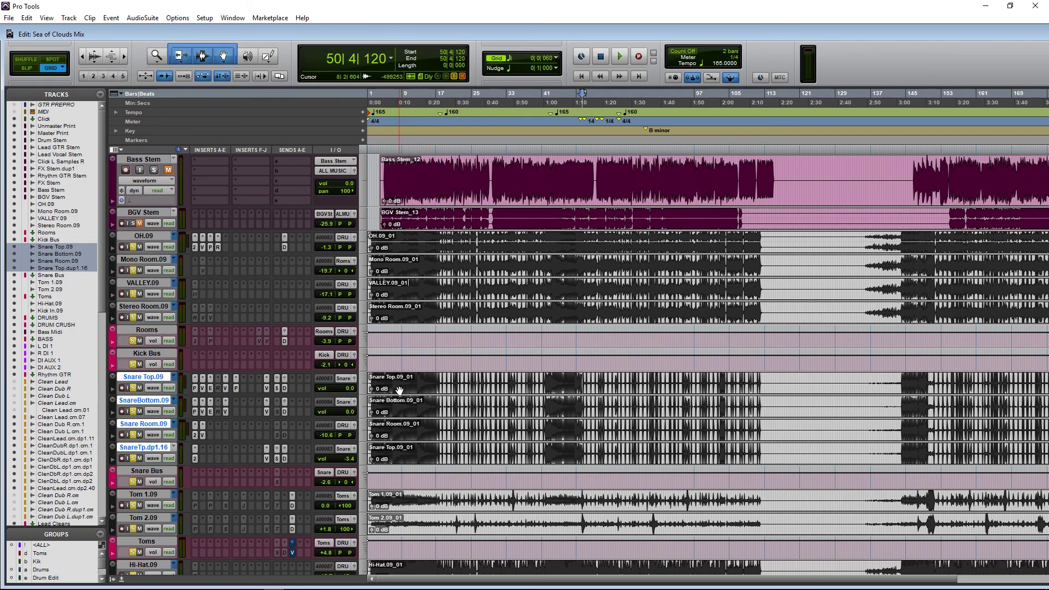
{"action": "scroll", "coordinate": [400, 390], "scroll_direction": "down", "scroll_amount": 6}
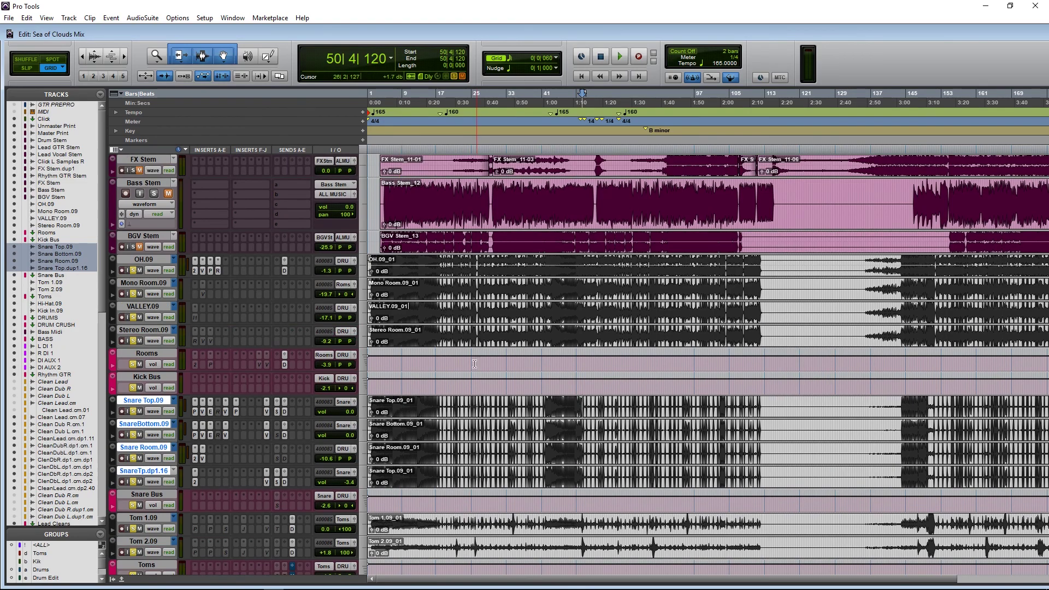
{"action": "scroll", "coordinate": [752, 358], "scroll_direction": "down", "scroll_amount": 5}
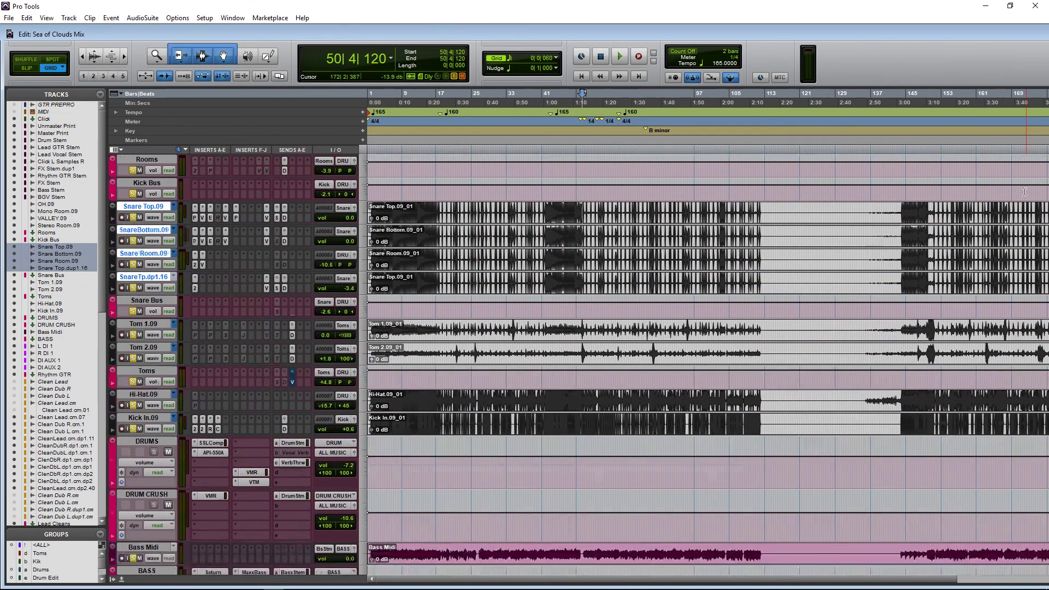
{"action": "scroll", "coordinate": [666, 288], "scroll_direction": "up", "scroll_amount": 5}
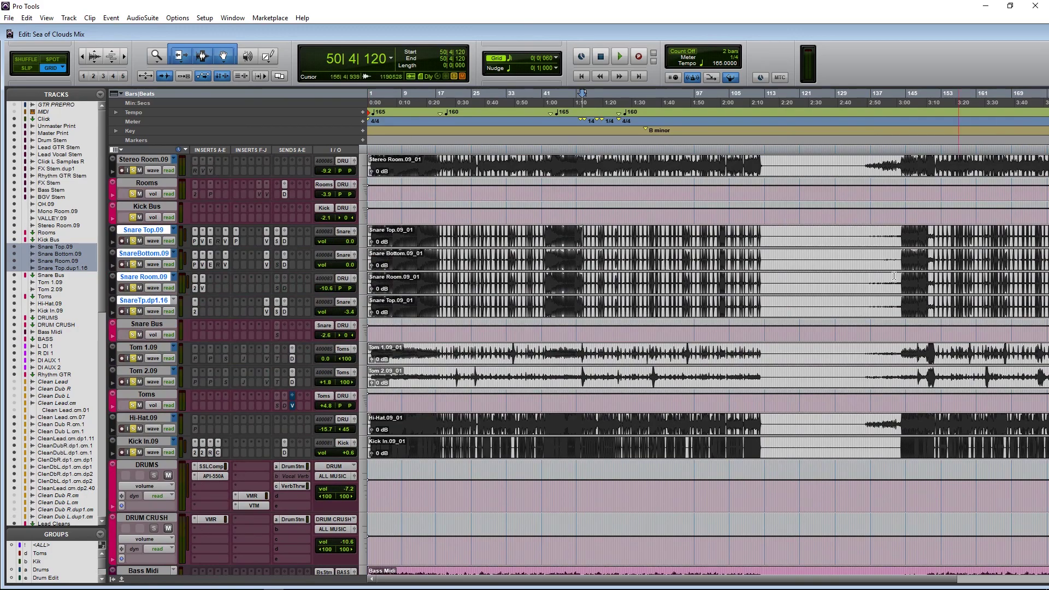
{"action": "scroll", "coordinate": [548, 296], "scroll_direction": "up", "scroll_amount": 6}
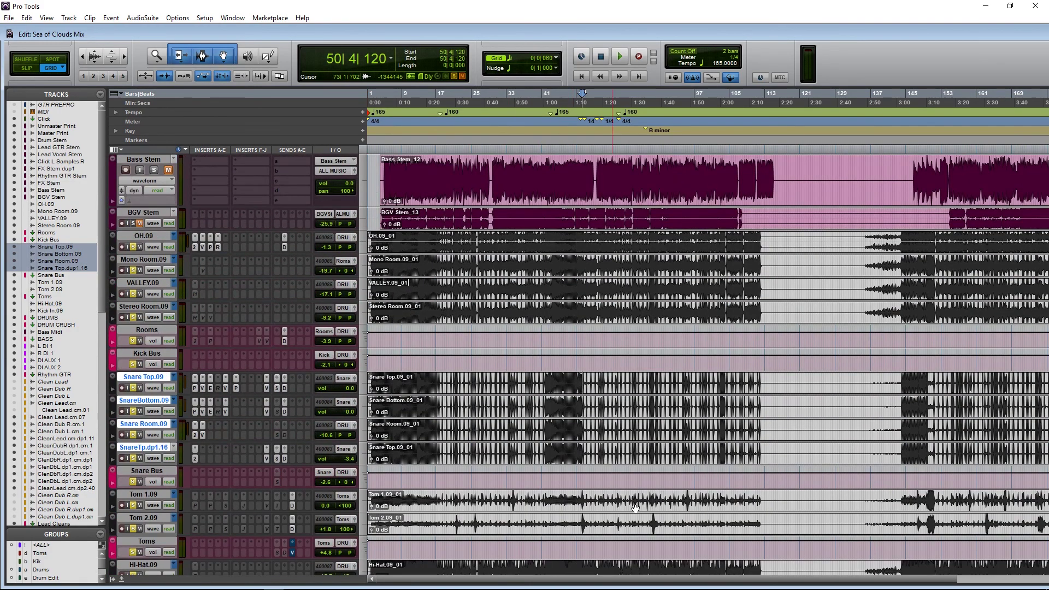
{"action": "scroll", "coordinate": [312, 405], "scroll_direction": "down", "scroll_amount": 3}
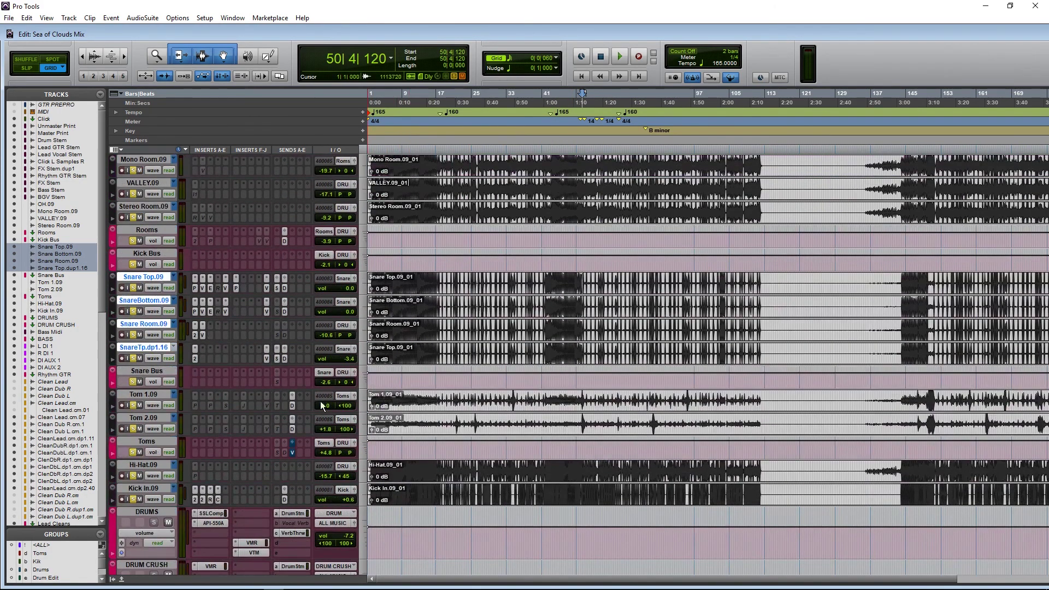
{"action": "scroll", "coordinate": [312, 404], "scroll_direction": "up", "scroll_amount": 3}
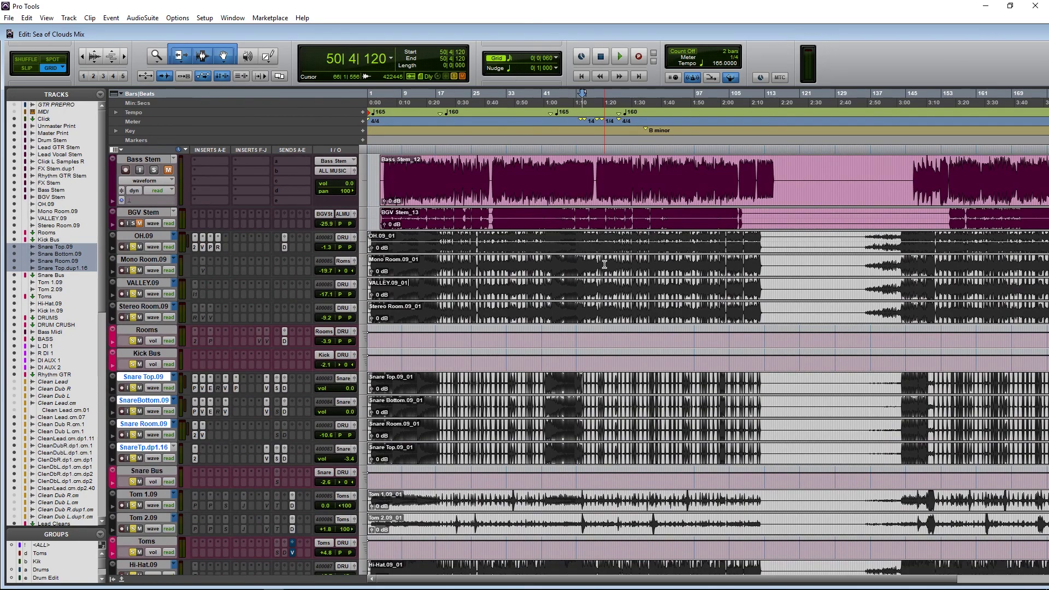
{"action": "scroll", "coordinate": [681, 466], "scroll_direction": "down", "scroll_amount": 6}
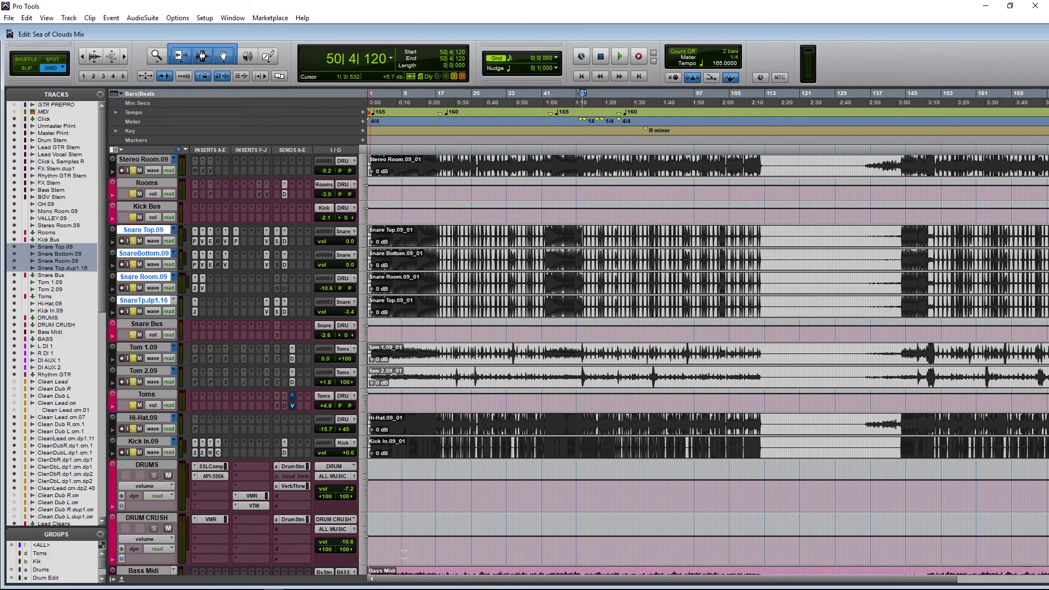
{"action": "mouse_move", "coordinate": [628, 589]}
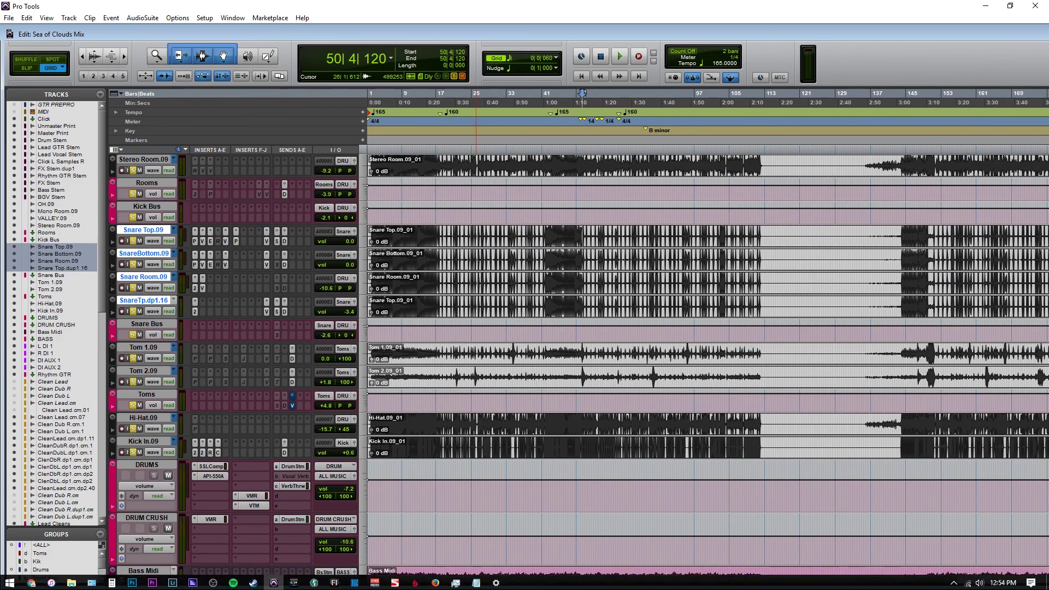
Step: Move the Notepad names list over the session and type the contact's e-mail address below the three names
{"action": "left_click", "coordinate": [476, 582]}
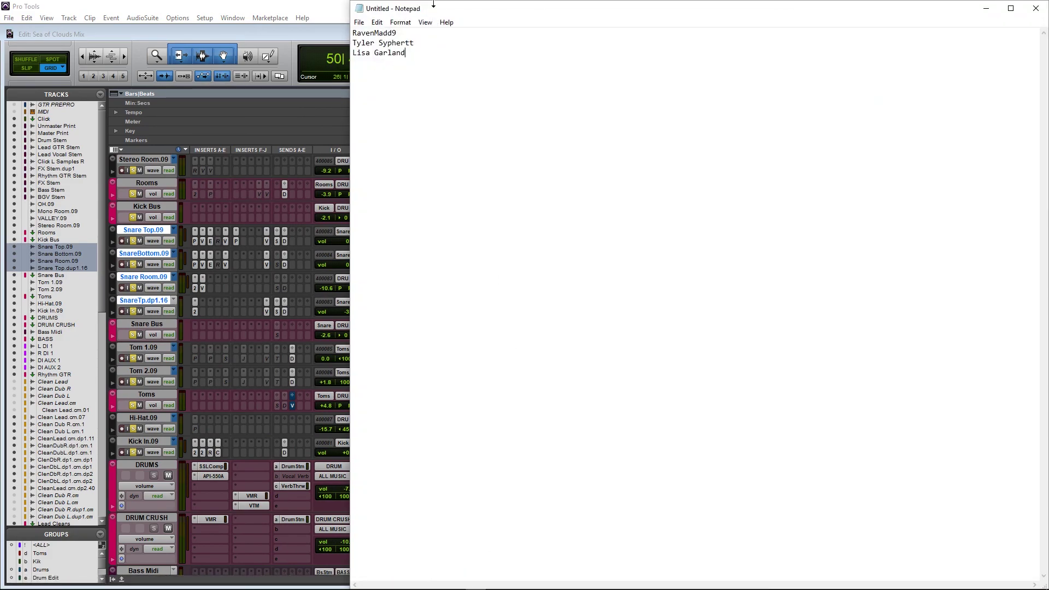
{"action": "left_click_drag", "start_coordinate": [441, 11], "coordinate": [647, 173]}
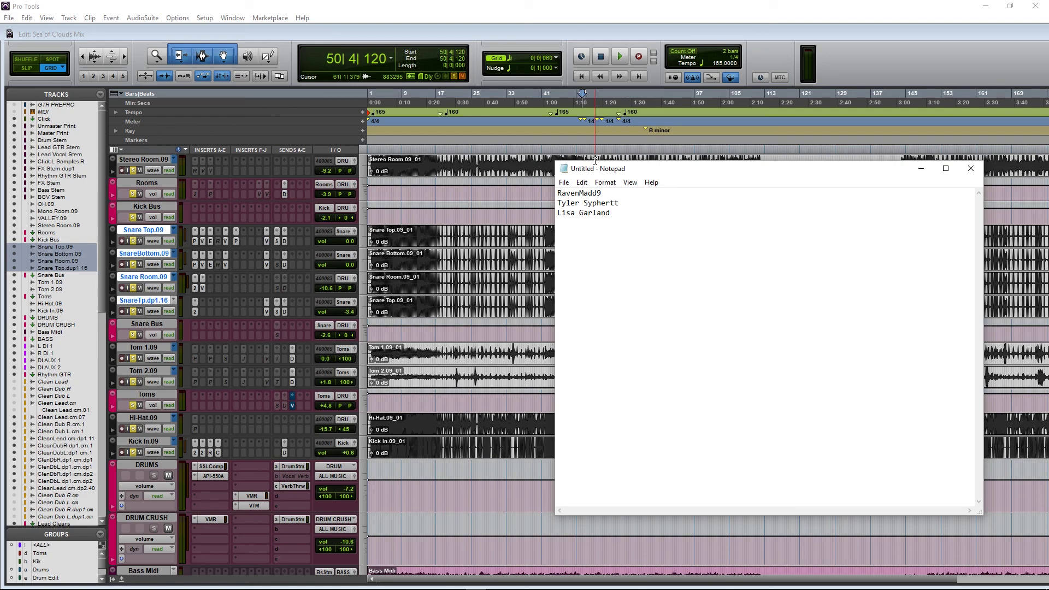
{"action": "key", "text": "Return"}
{"action": "type", "text": "JACOB"}
{"action": "key", "text": "BackSpace"}
{"action": "key", "text": "BackSpace"}
{"action": "key", "text": "BackSpace"}
{"action": "key", "text": "BackSpace"}
{"action": "key", "text": "BackSpace"}
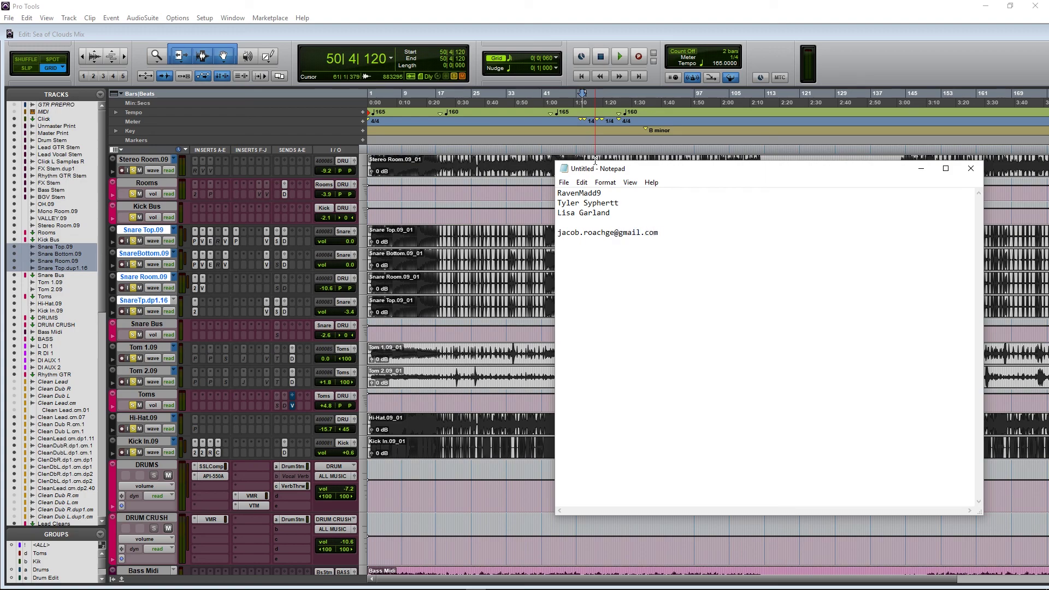